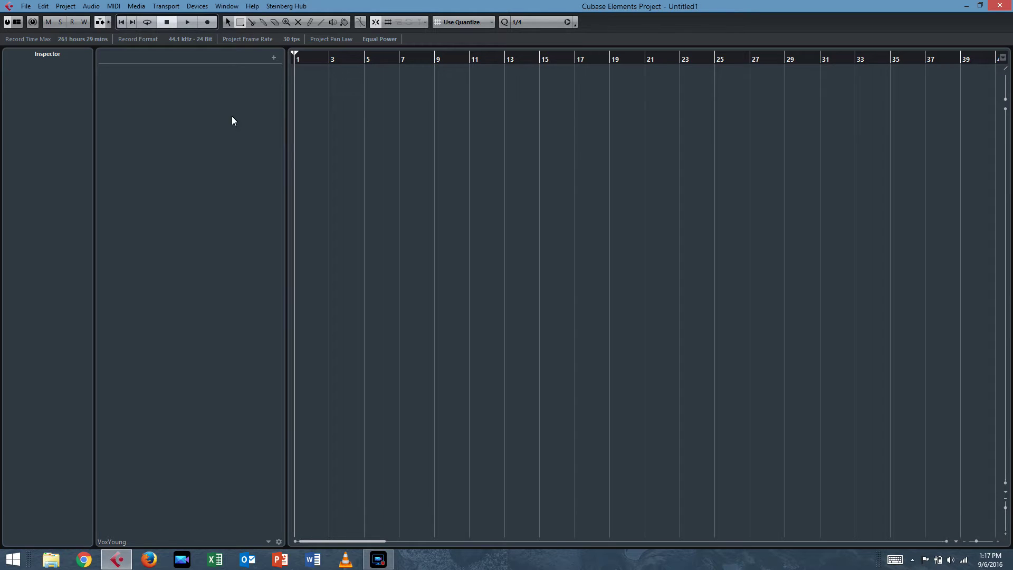
Step: Add a Markers track and split the track list so markers get their own top zone
{"action": "right_click", "coordinate": [236, 82]}
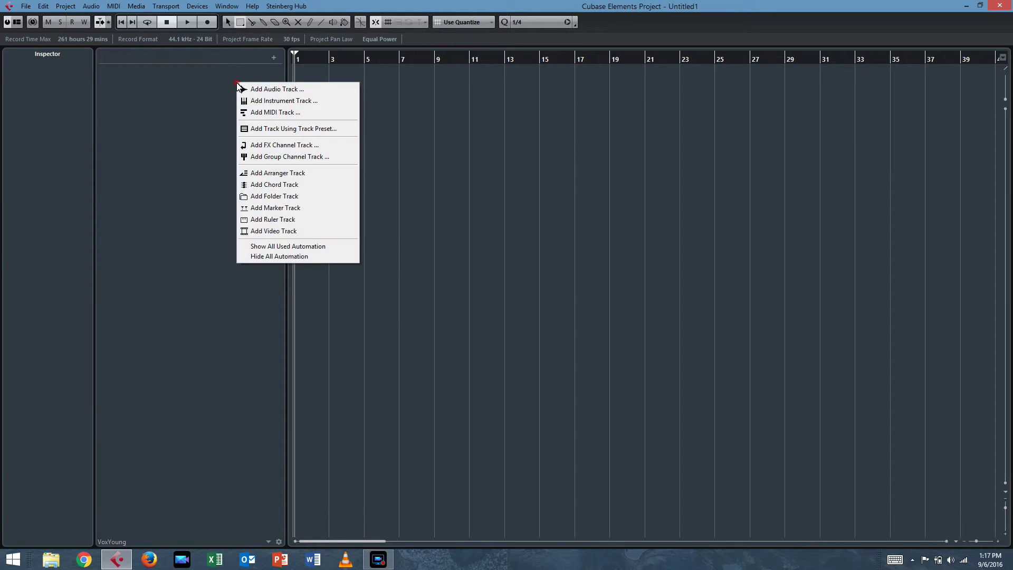
{"action": "left_click", "coordinate": [296, 208]}
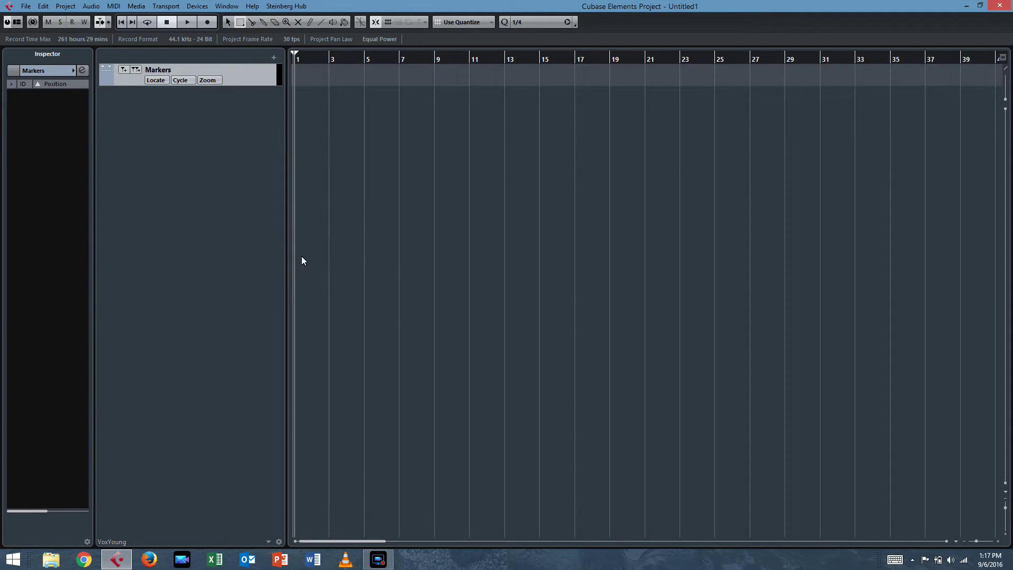
{"action": "right_click", "coordinate": [205, 153]}
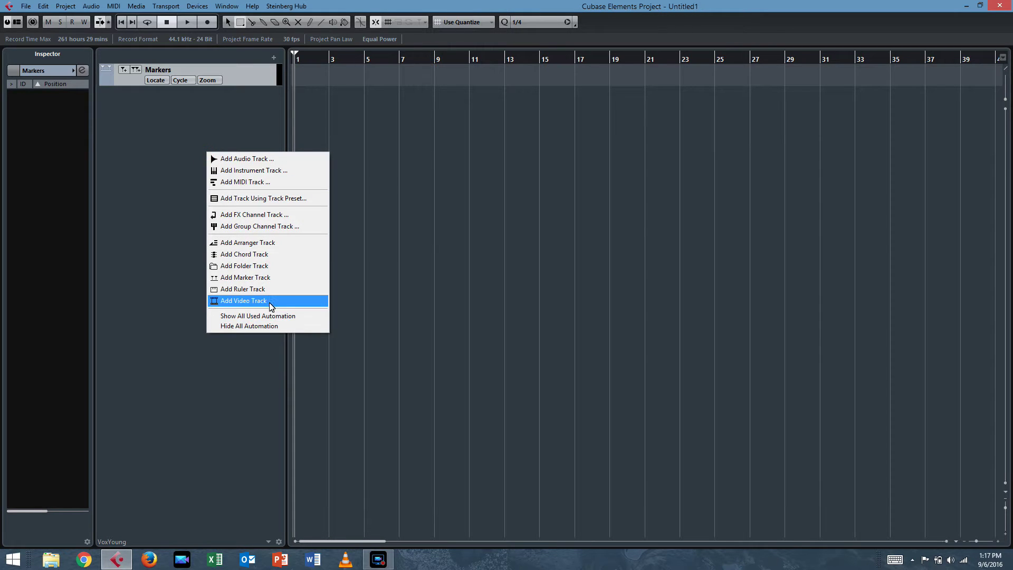
{"action": "left_click", "coordinate": [190, 161]}
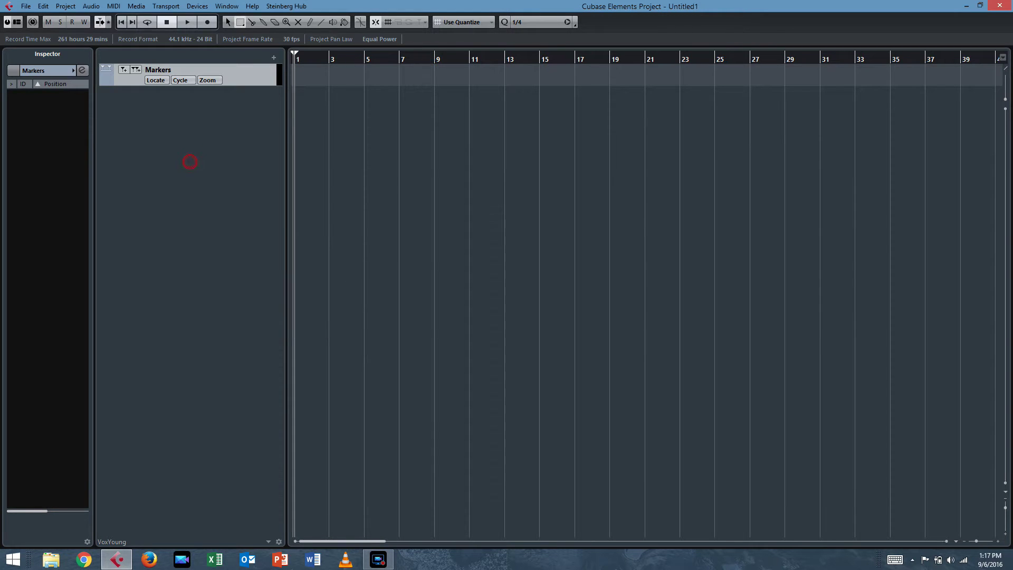
{"action": "left_click", "coordinate": [1005, 73]}
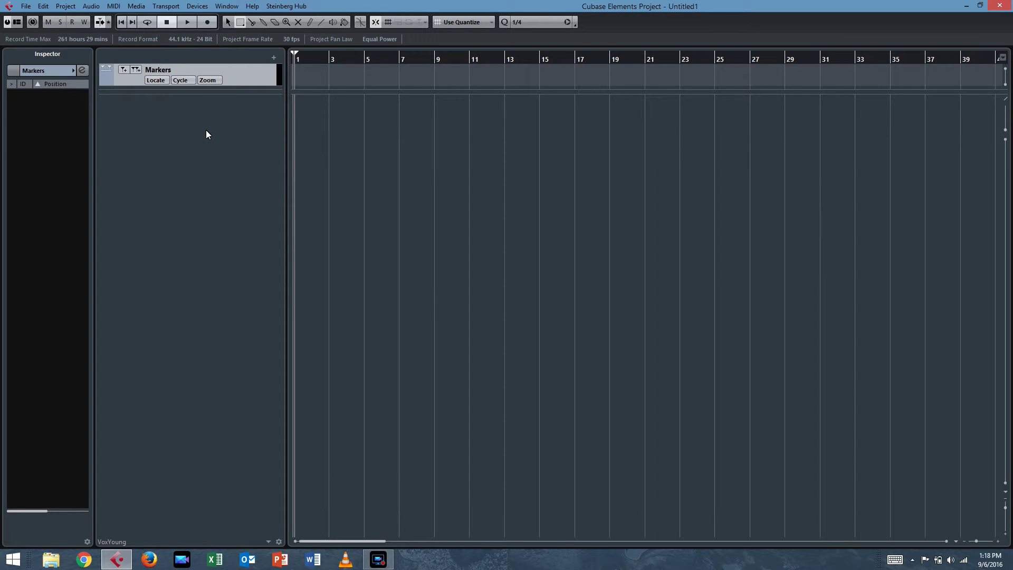
Step: Add four new folder tracks to the project
{"action": "right_click", "coordinate": [206, 111]}
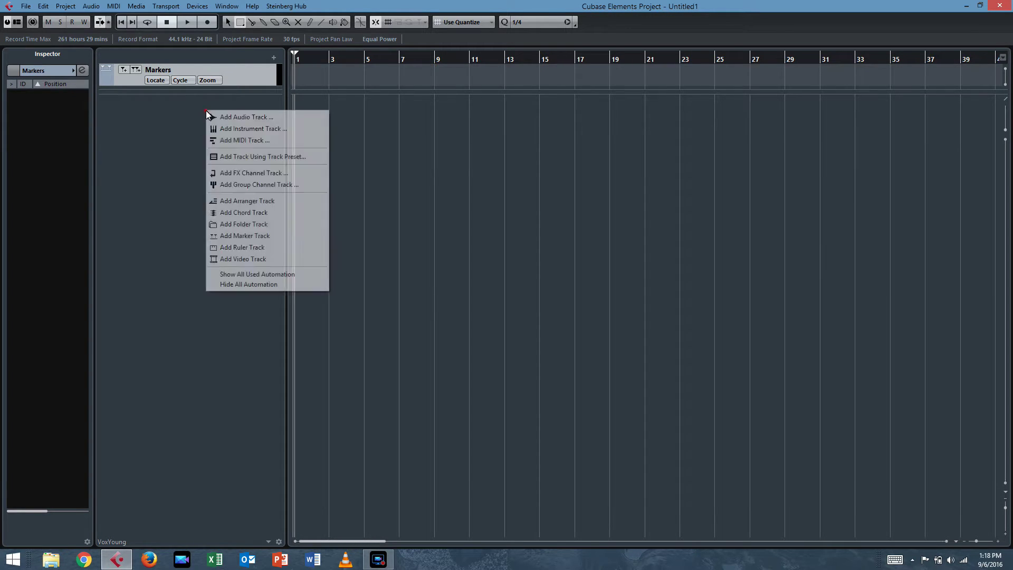
{"action": "left_click", "coordinate": [243, 224]}
{"action": "right_click", "coordinate": [205, 158]}
{"action": "left_click", "coordinate": [240, 271]}
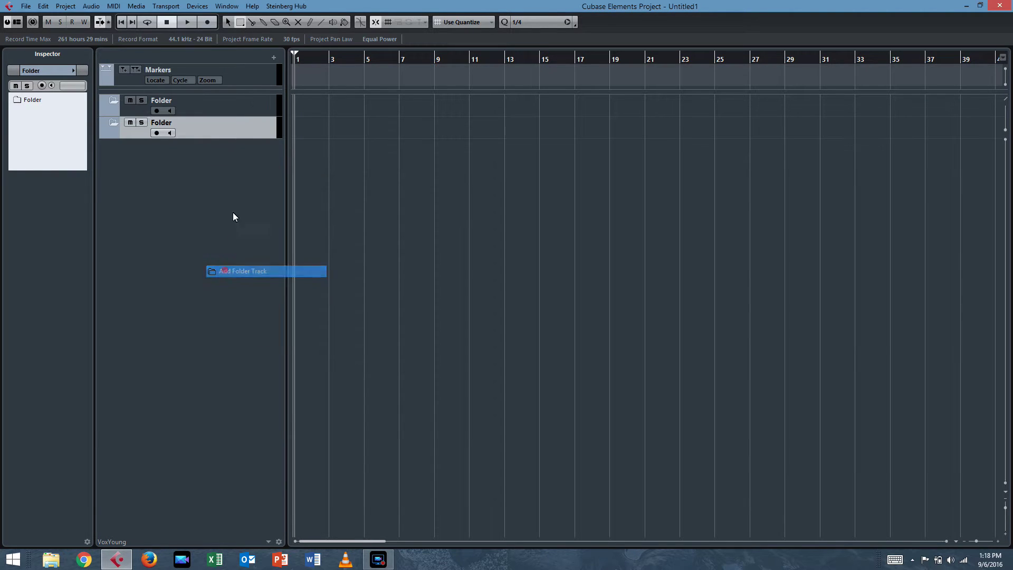
{"action": "left_click", "coordinate": [273, 58]}
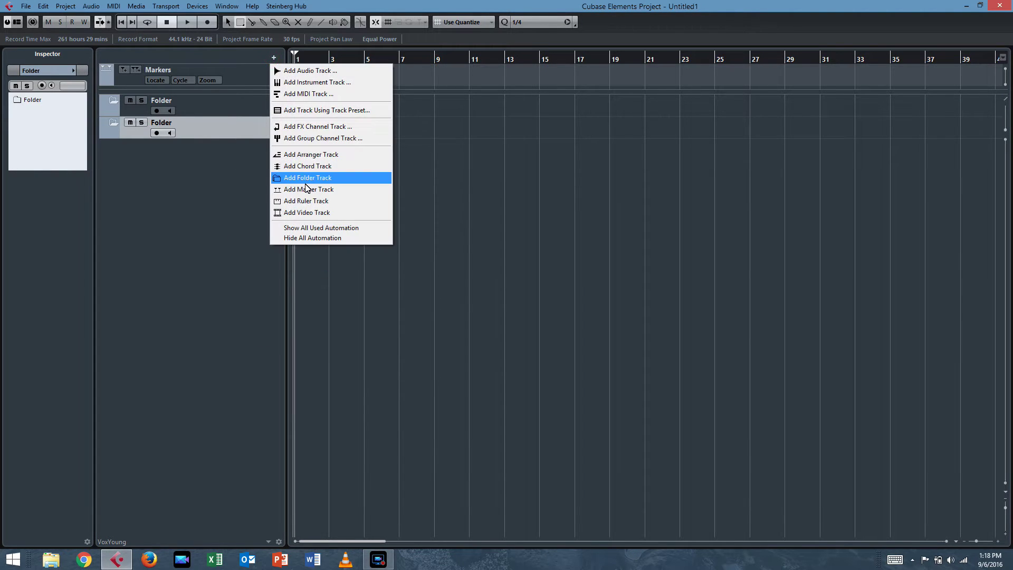
{"action": "left_click", "coordinate": [305, 179]}
{"action": "left_click", "coordinate": [274, 59]}
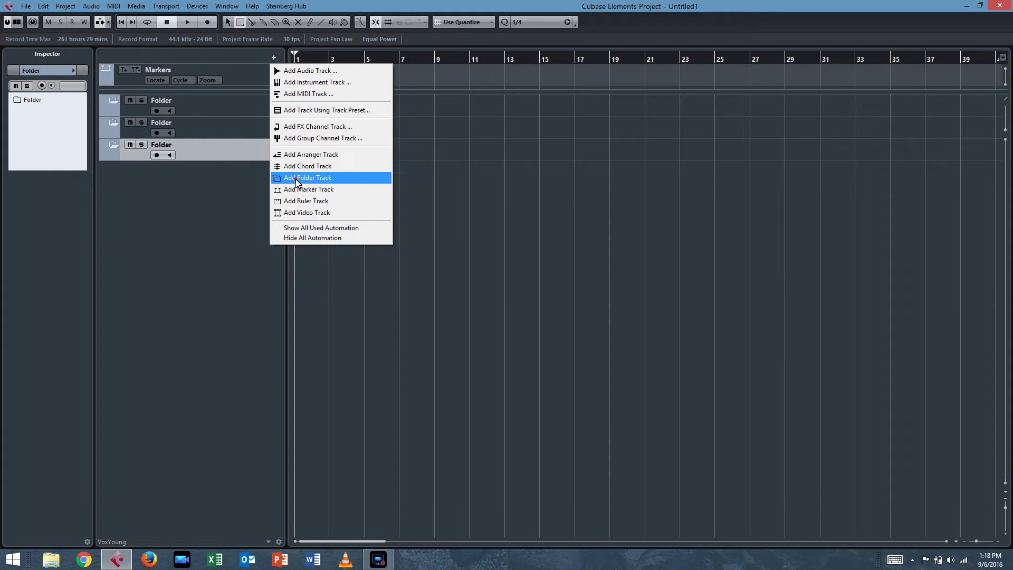
{"action": "left_click", "coordinate": [295, 179]}
Step: Rename the four folders Drums, Guitars, Vocals and VSTIs
{"action": "double_click", "coordinate": [169, 100]}
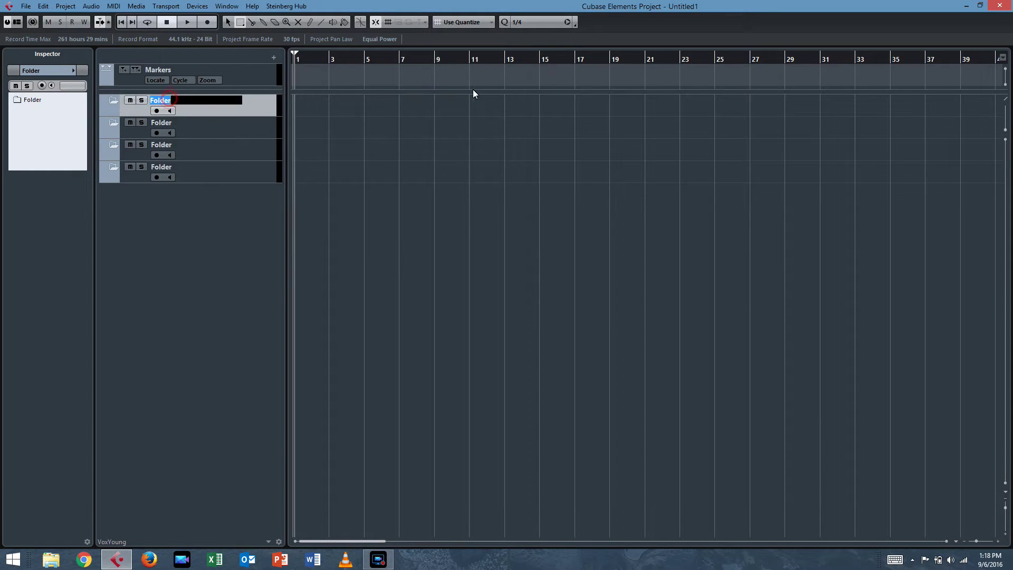
{"action": "type", "text": "Drums"}
{"action": "key", "text": "Return"}
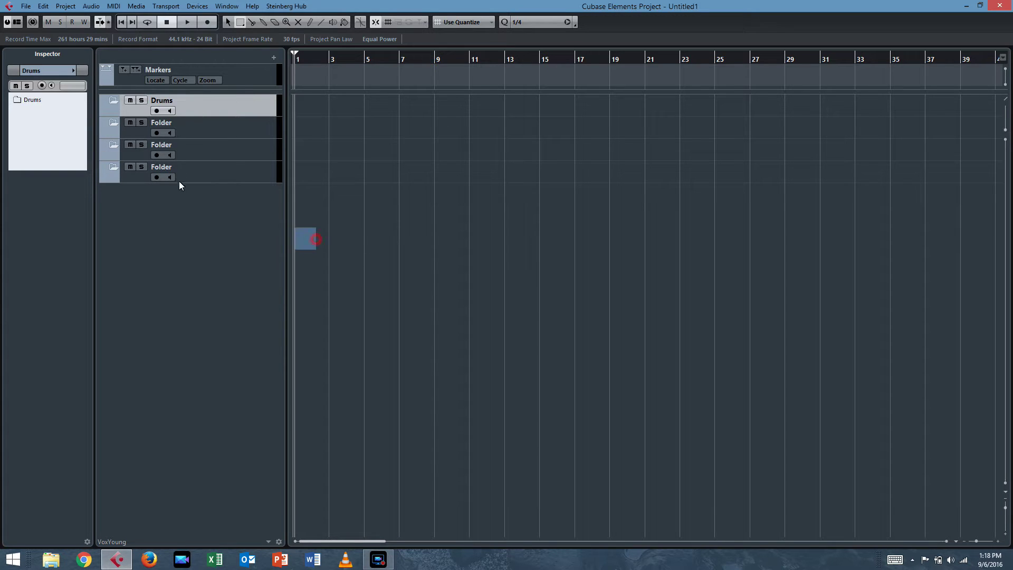
{"action": "double_click", "coordinate": [168, 123]}
{"action": "type", "text": "Guitars"}
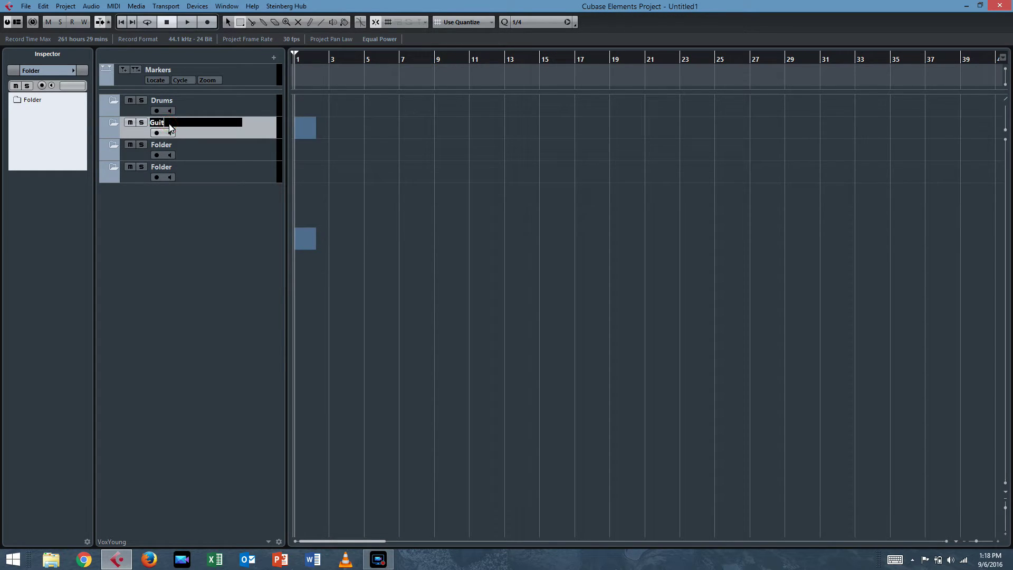
{"action": "left_click", "coordinate": [192, 232]}
{"action": "double_click", "coordinate": [160, 145]}
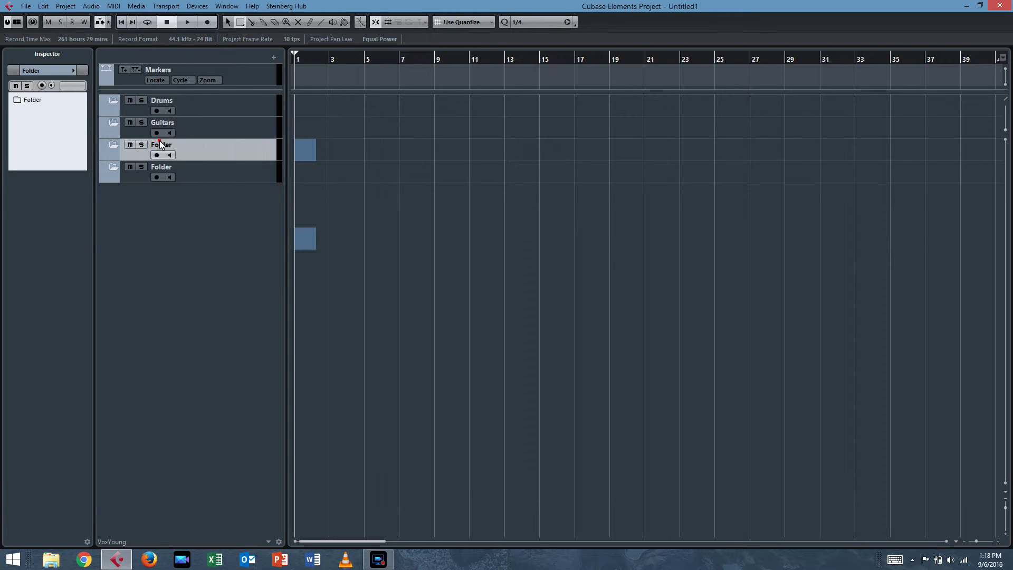
{"action": "type", "text": "Vocals"}
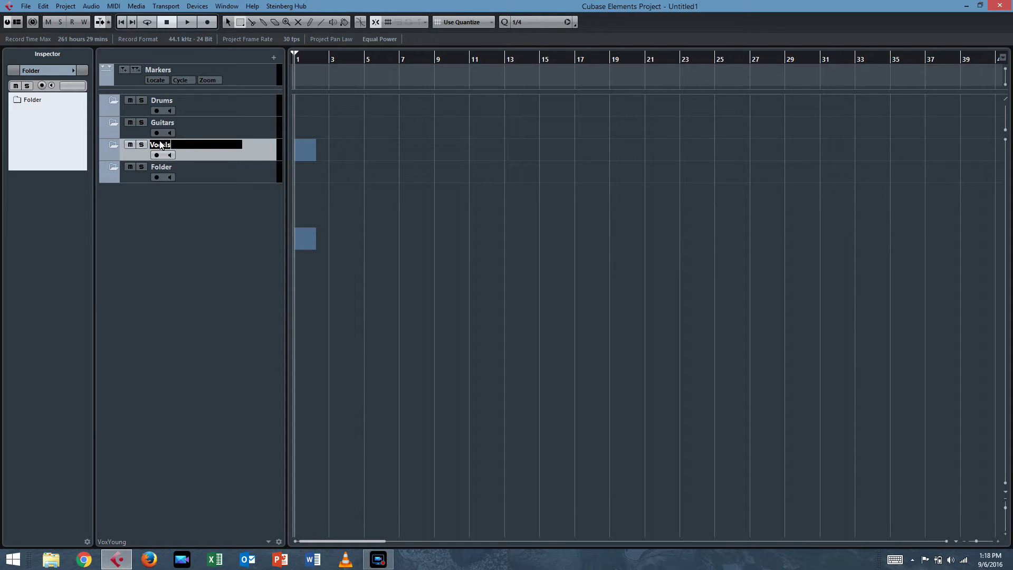
{"action": "left_click", "coordinate": [137, 248]}
{"action": "double_click", "coordinate": [161, 167]}
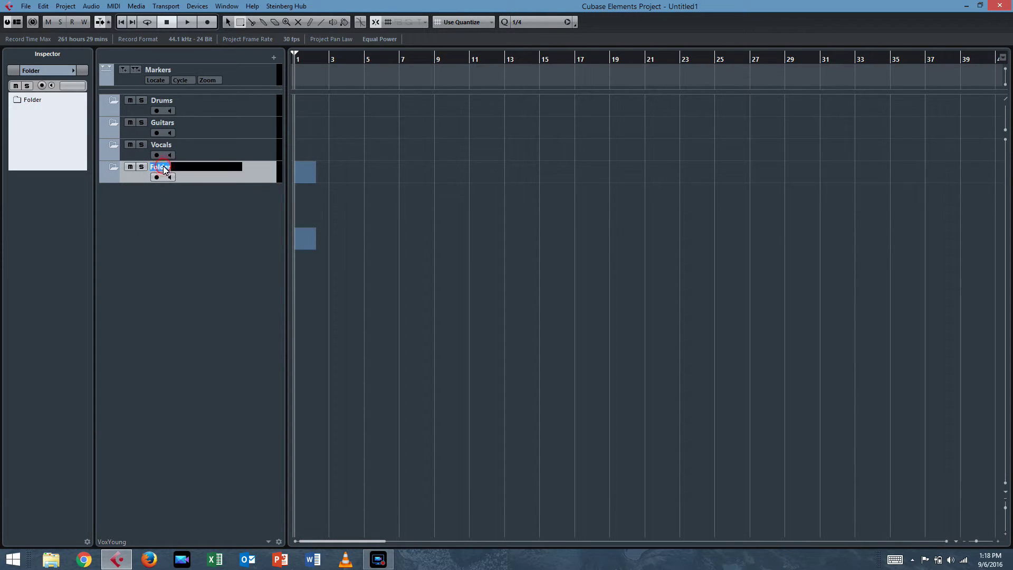
{"action": "type", "text": "VSTIs"}
{"action": "left_click", "coordinate": [244, 270]}
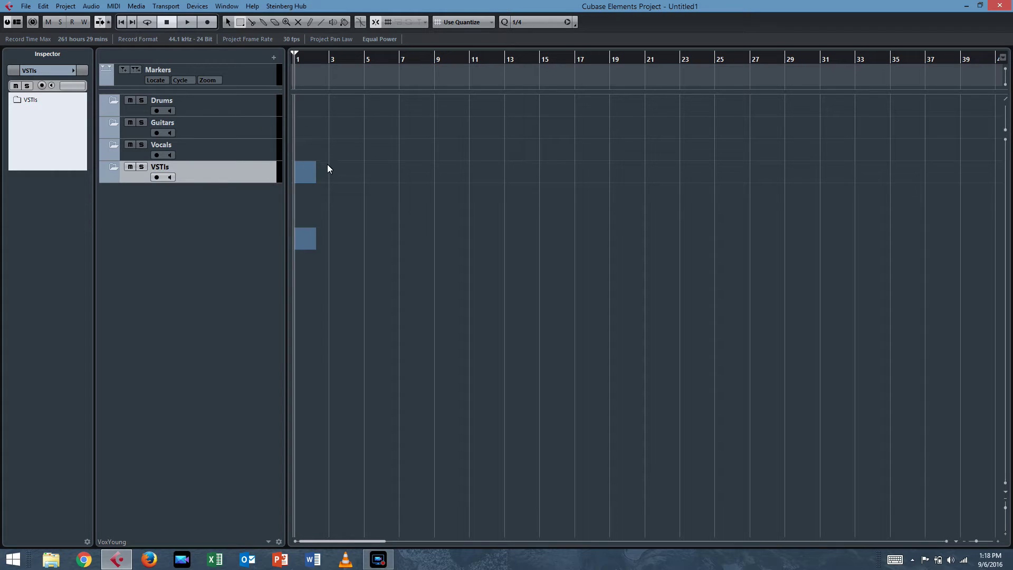
Step: Colour the Drums folder yellow and the Guitars folder red
{"action": "left_click", "coordinate": [239, 108]}
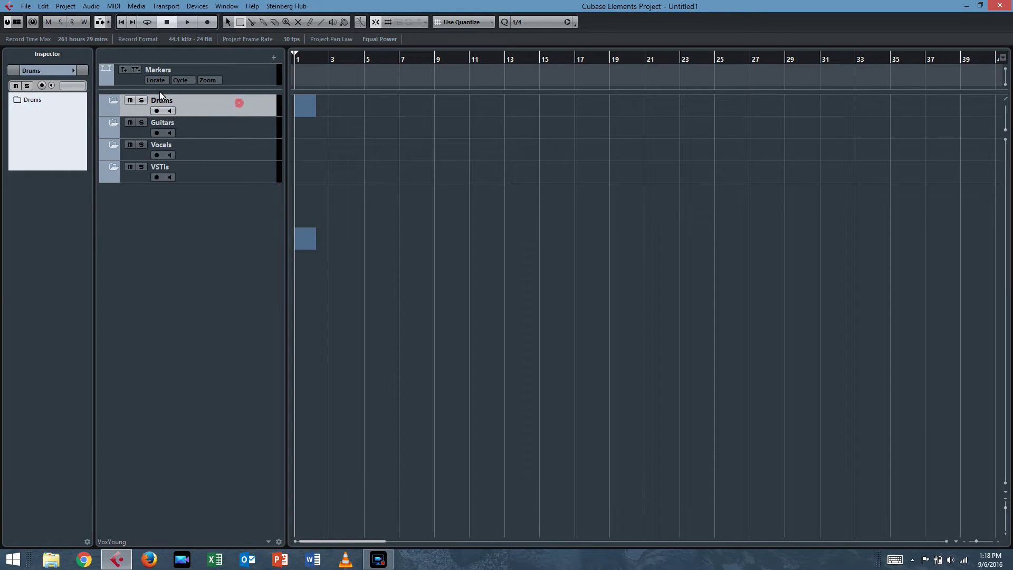
{"action": "left_click", "coordinate": [73, 72]}
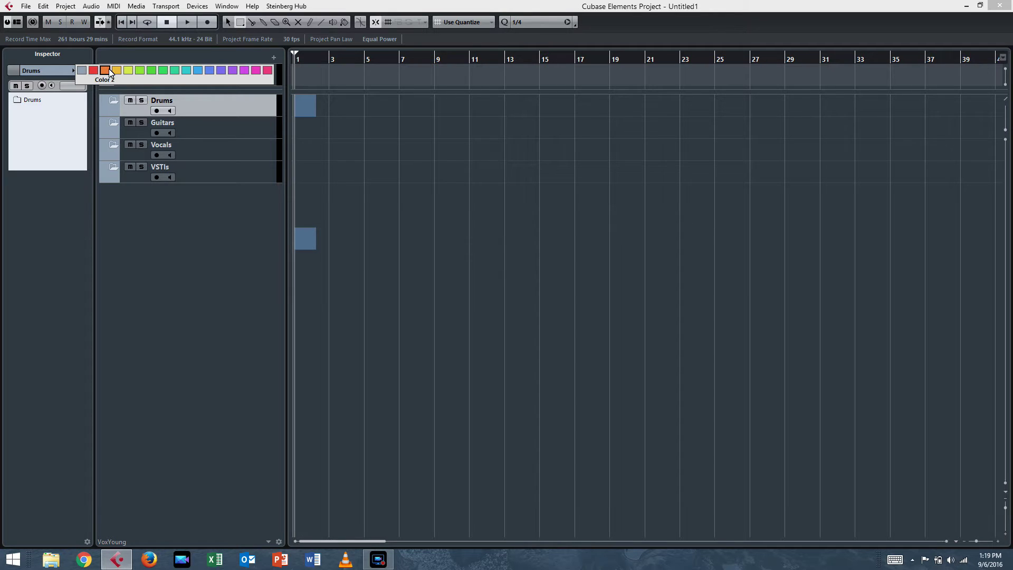
{"action": "left_click", "coordinate": [129, 70]}
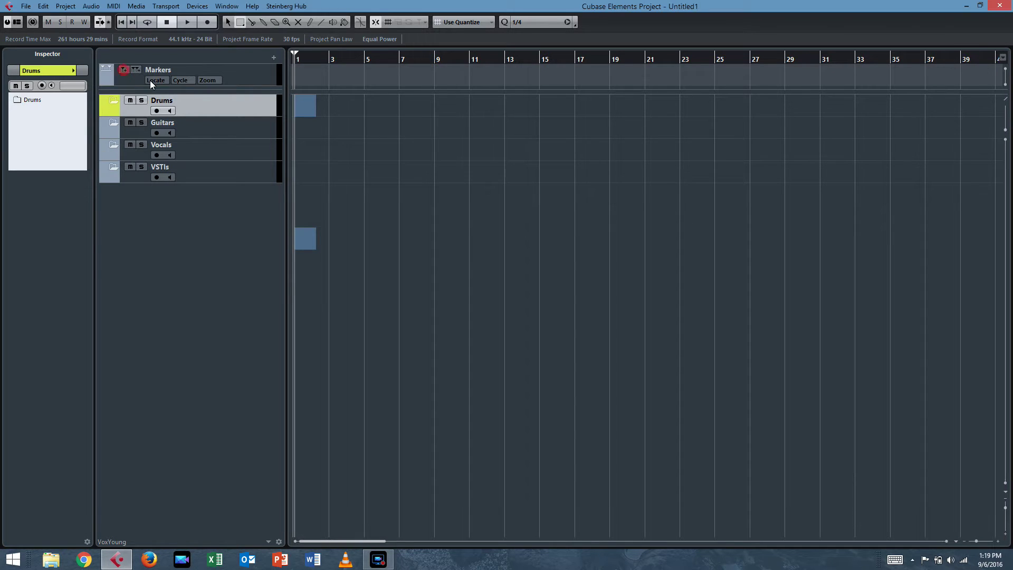
{"action": "left_click", "coordinate": [224, 130]}
{"action": "left_click", "coordinate": [74, 70]}
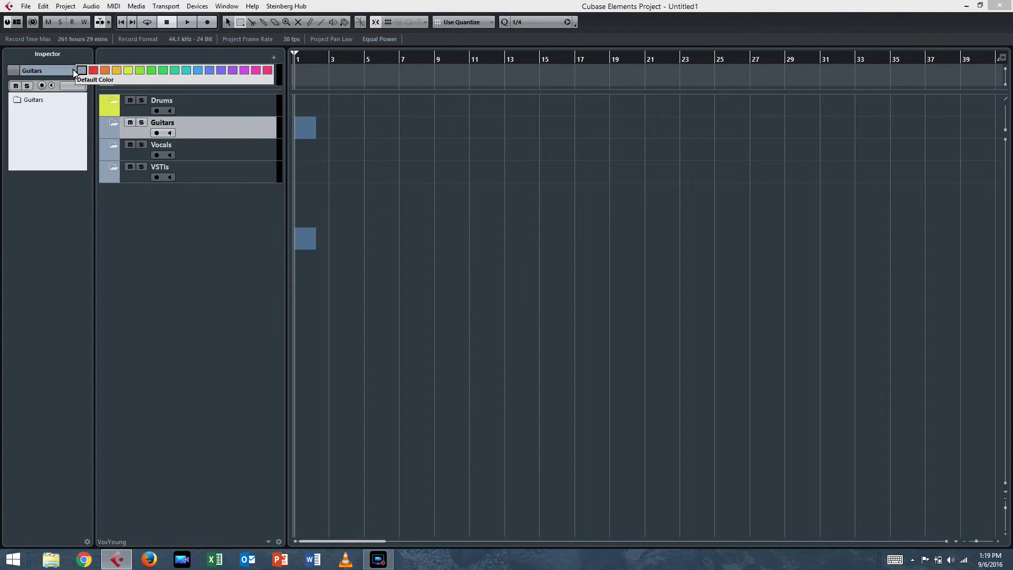
{"action": "left_click", "coordinate": [93, 70]}
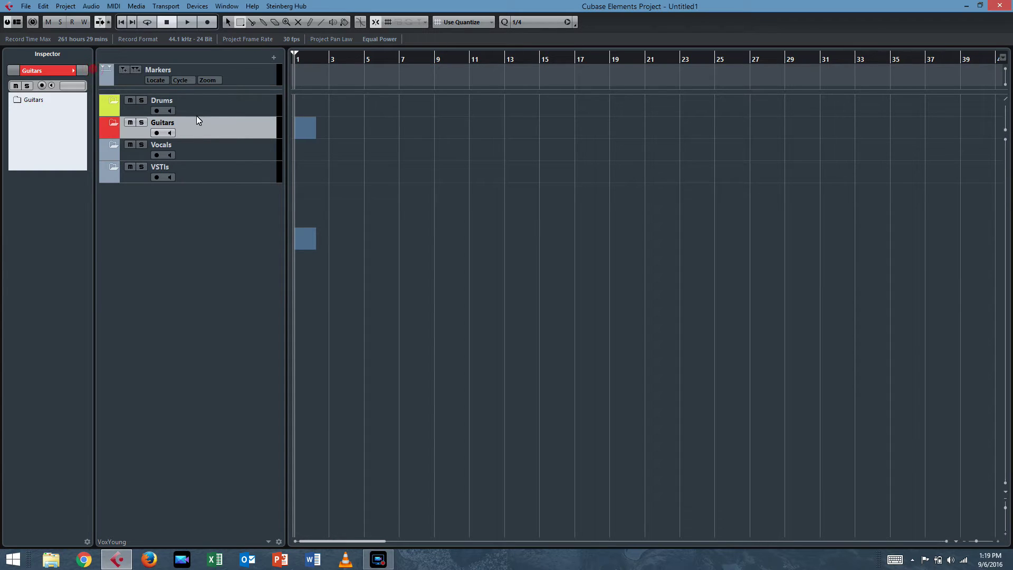
Step: Colour the Vocals folder blue and the VSTIs folder magenta
{"action": "left_click", "coordinate": [256, 154]}
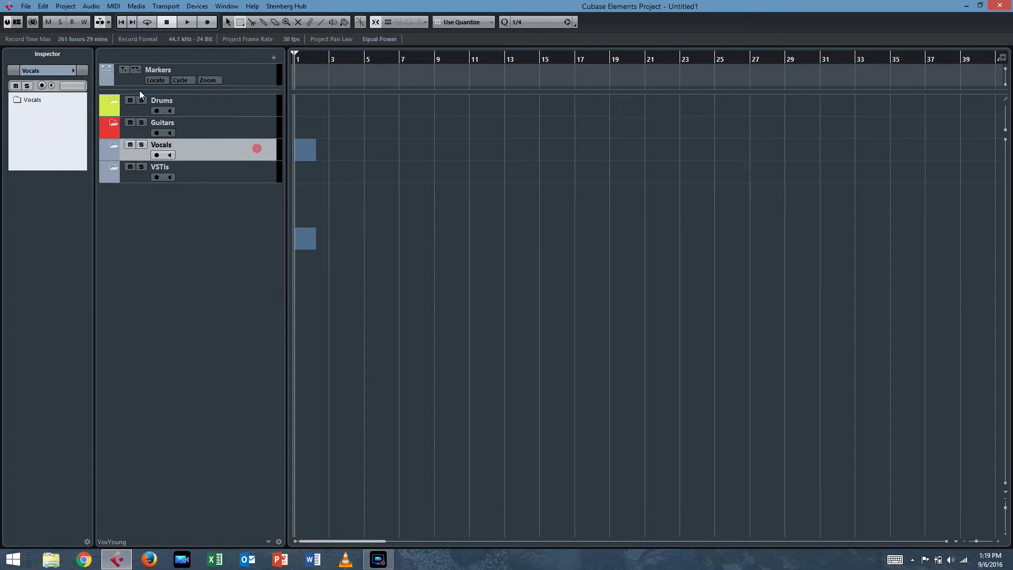
{"action": "left_click", "coordinate": [73, 71]}
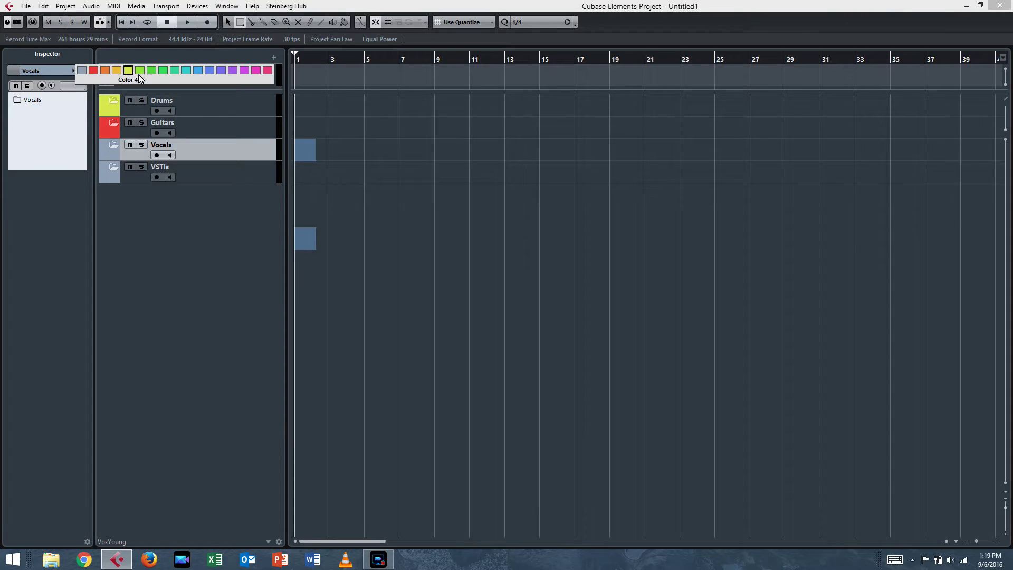
{"action": "left_click", "coordinate": [209, 70]}
{"action": "left_click", "coordinate": [212, 168]}
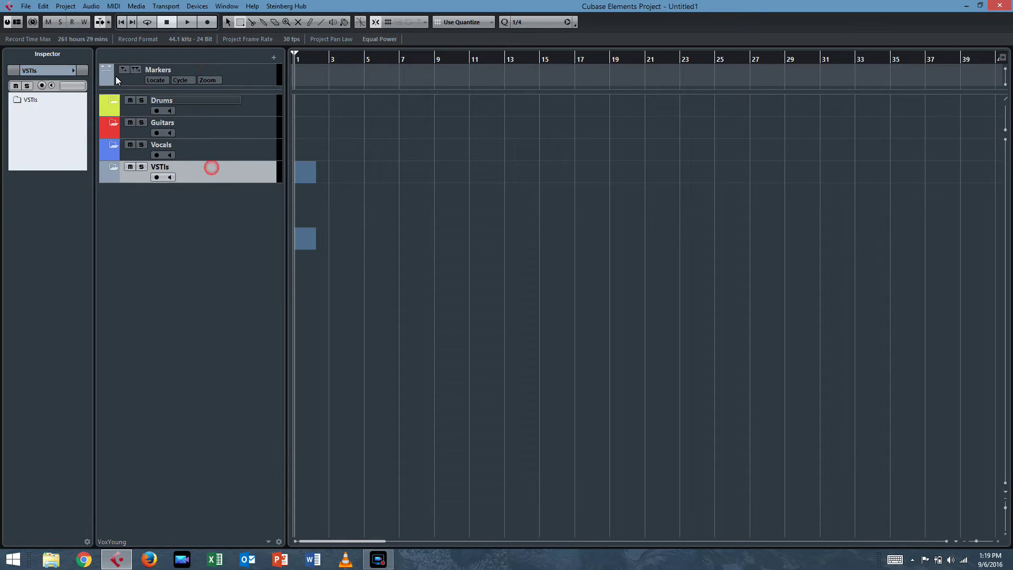
{"action": "left_click", "coordinate": [73, 71]}
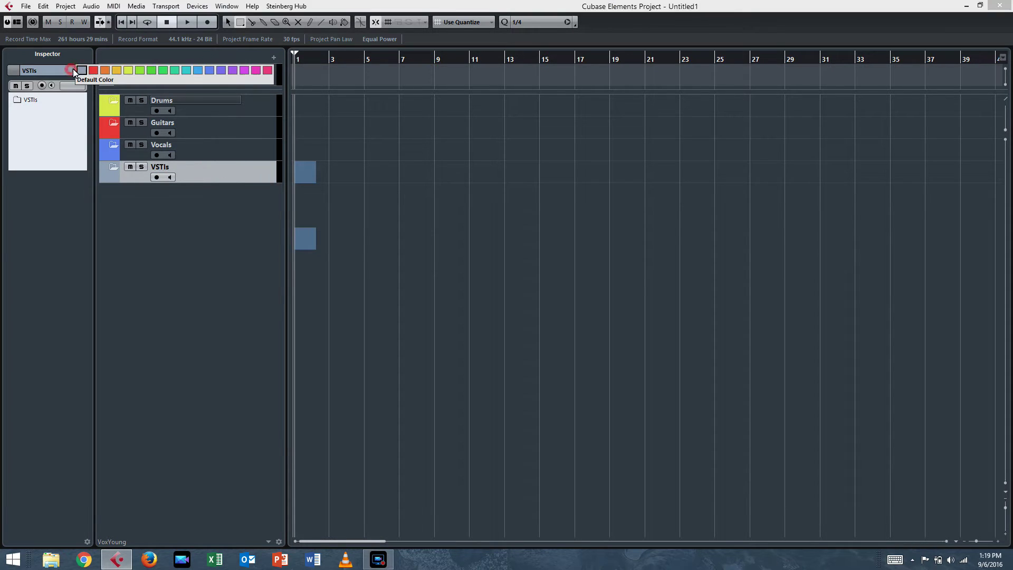
{"action": "left_click", "coordinate": [244, 70]}
{"action": "left_click", "coordinate": [181, 212]}
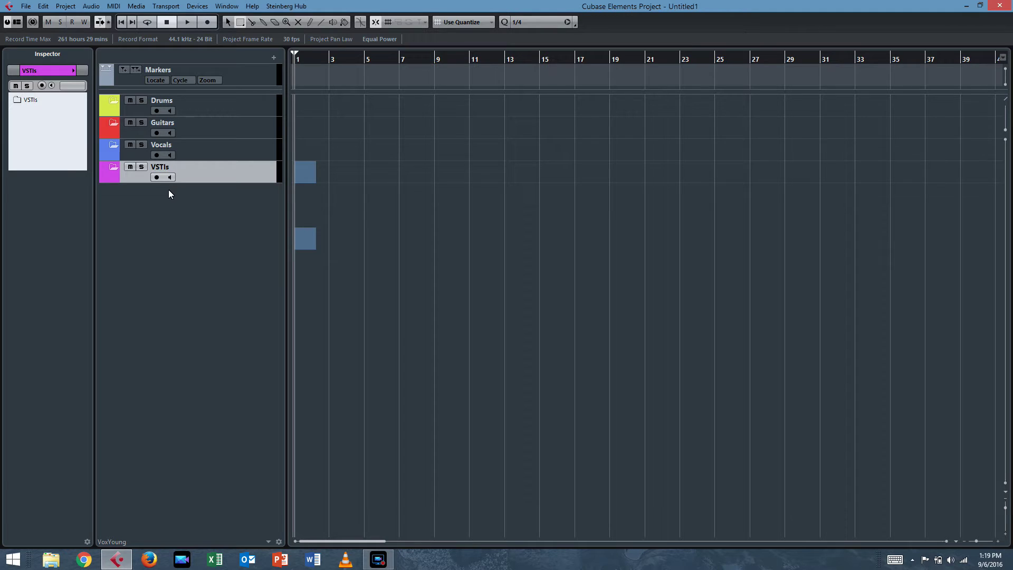
{"action": "right_click", "coordinate": [188, 220]}
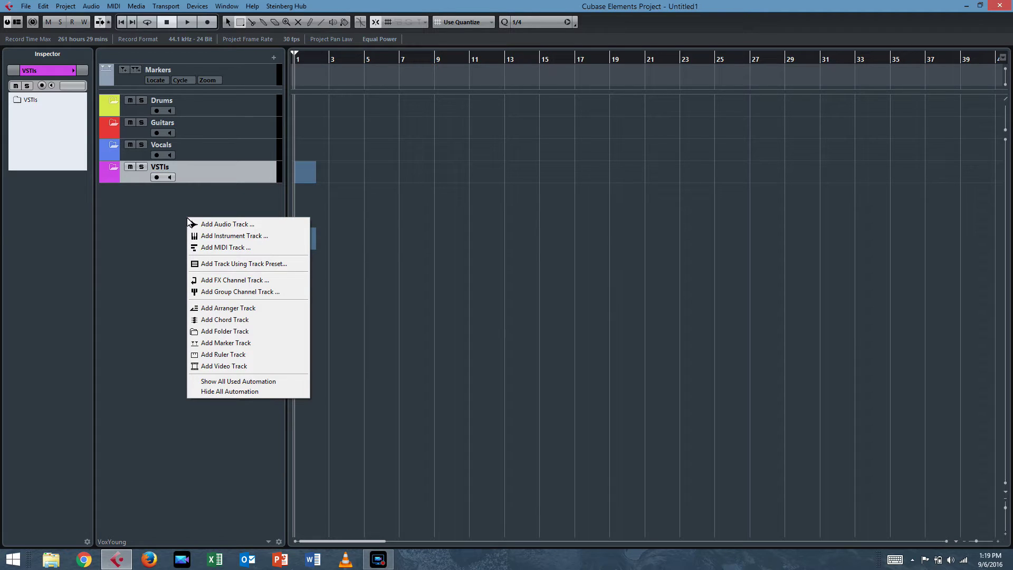
Step: Add 4 group channel tracks in a Group Tracks folder
{"action": "left_click", "coordinate": [206, 292]}
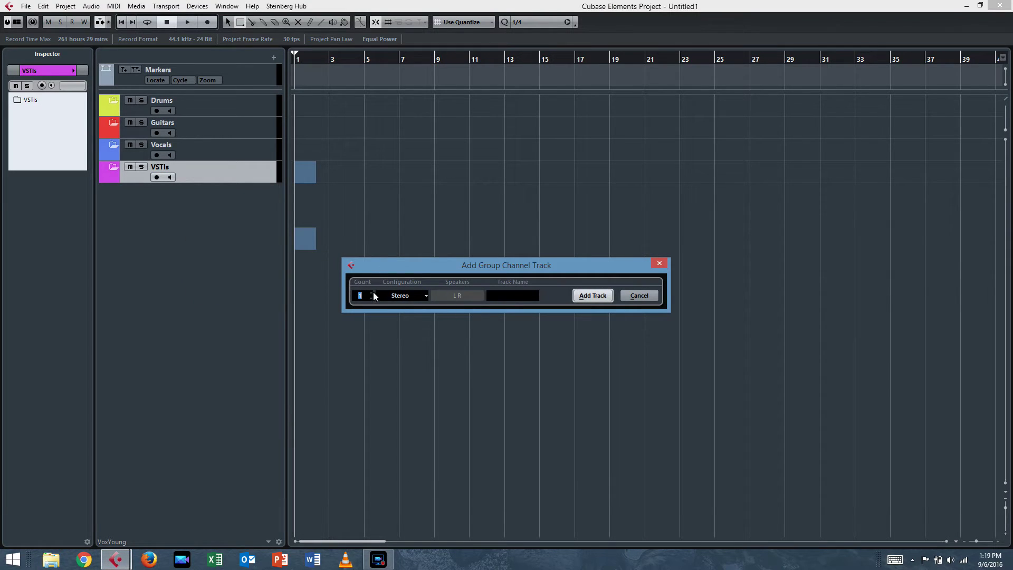
{"action": "type", "text": "4"}
{"action": "left_click", "coordinate": [593, 295]}
Step: Rename the four groups Drum, Guitar, Vocal and VSTI
{"action": "double_click", "coordinate": [161, 200]}
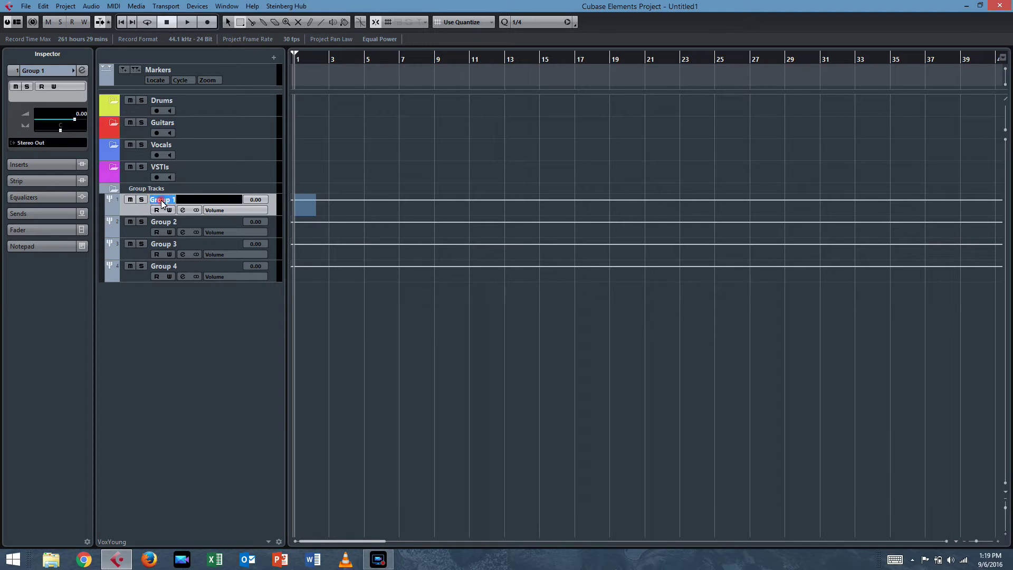
{"action": "type", "text": "Drum"}
{"action": "double_click", "coordinate": [176, 222]}
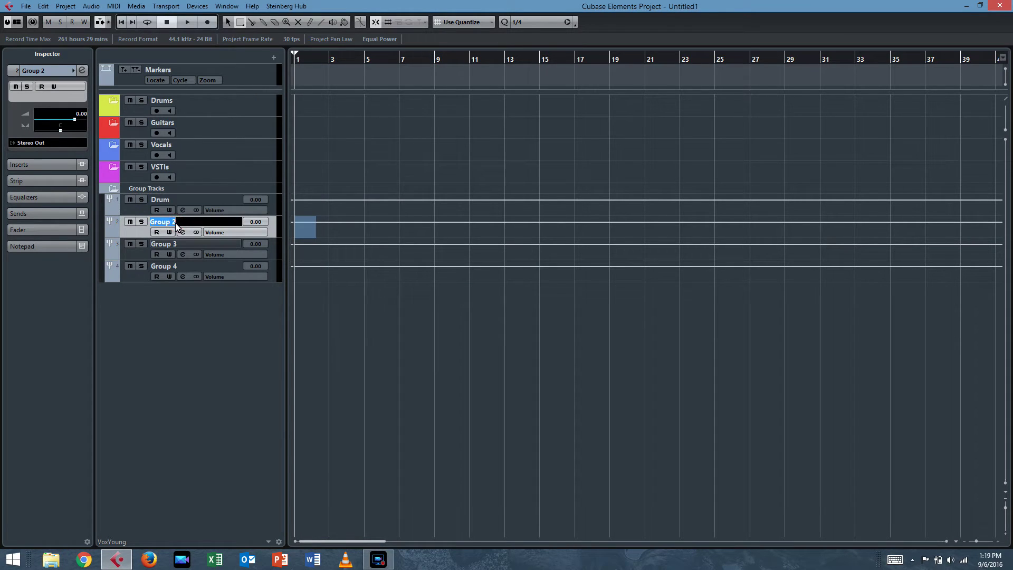
{"action": "type", "text": "Guitar"}
{"action": "double_click", "coordinate": [159, 244]}
{"action": "type", "text": "Vocal"}
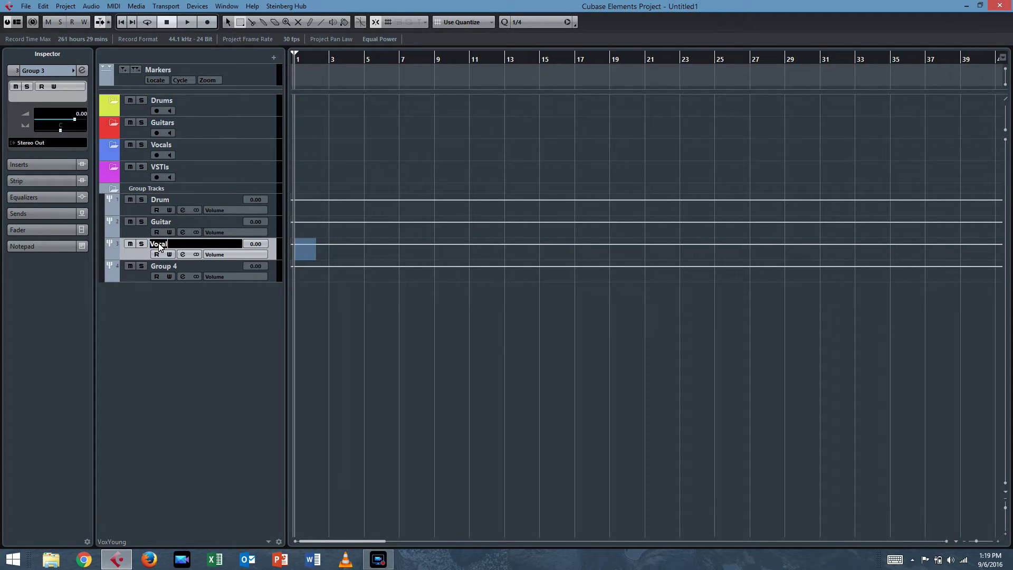
{"action": "double_click", "coordinate": [165, 266]}
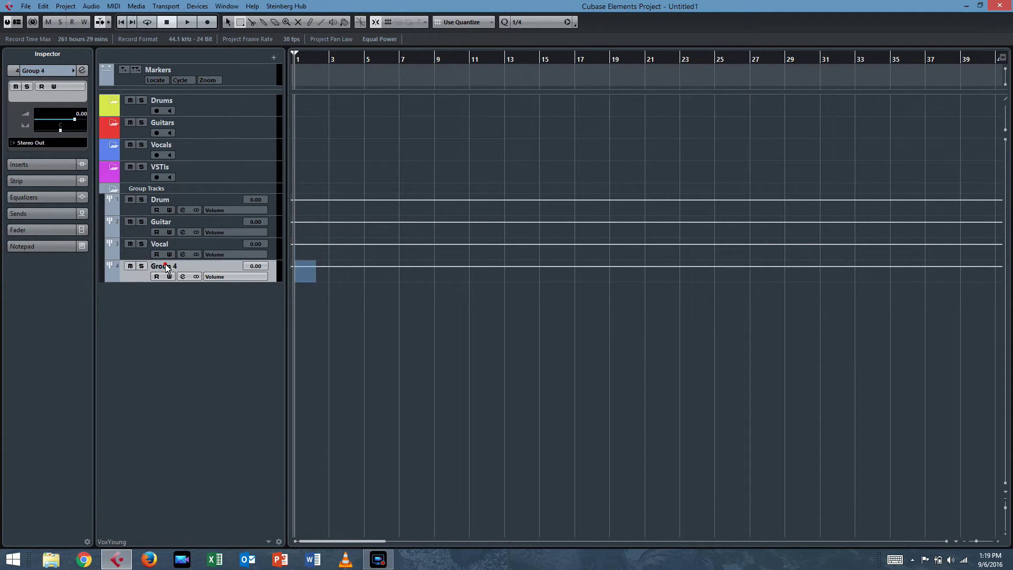
{"action": "type", "text": "VSTI"}
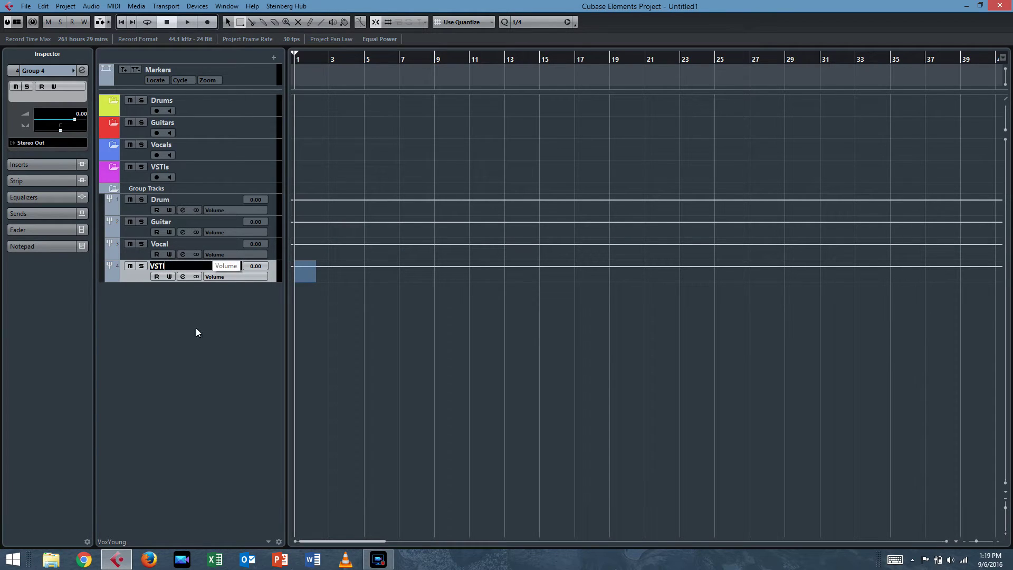
{"action": "key", "text": "Return"}
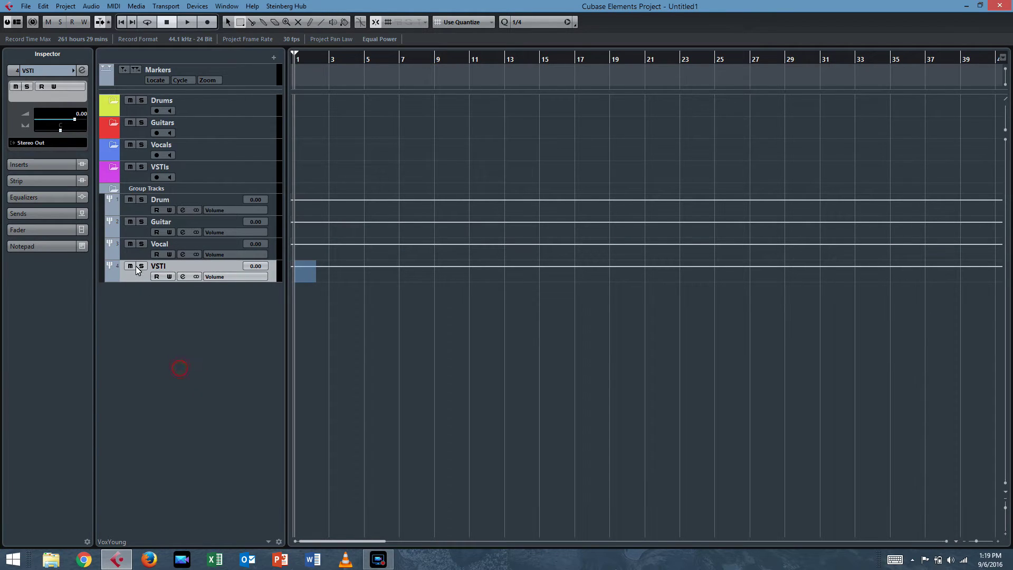
Step: Colour the Group Tracks folder and the Drum and Guitar groups green
{"action": "left_click", "coordinate": [102, 187]}
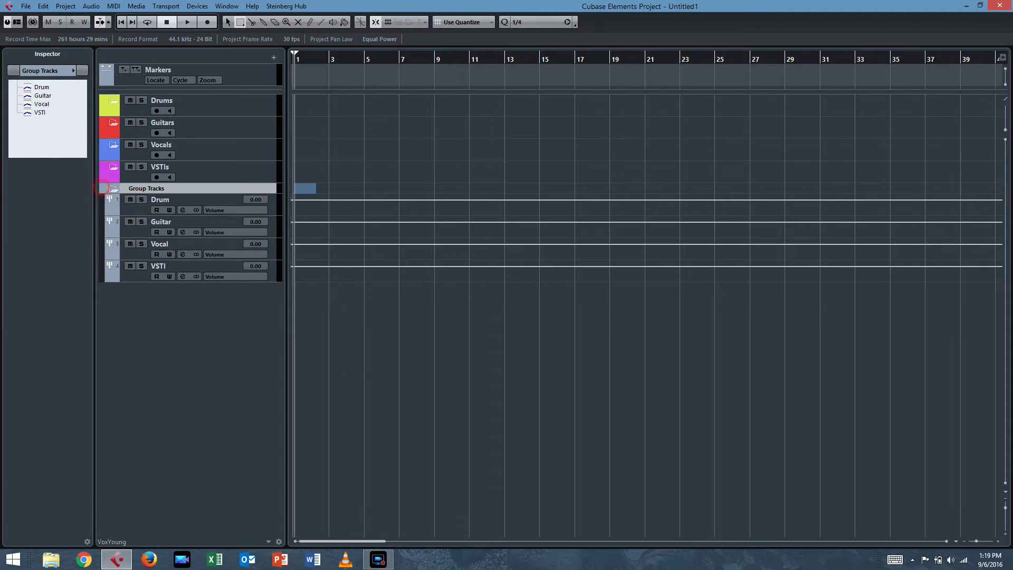
{"action": "left_click", "coordinate": [72, 70]}
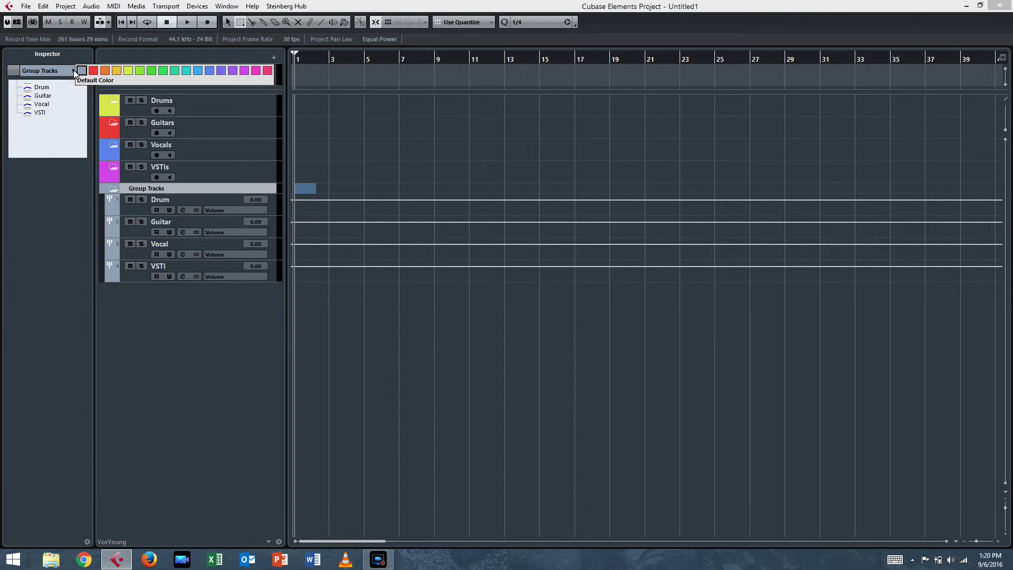
{"action": "left_click", "coordinate": [147, 69]}
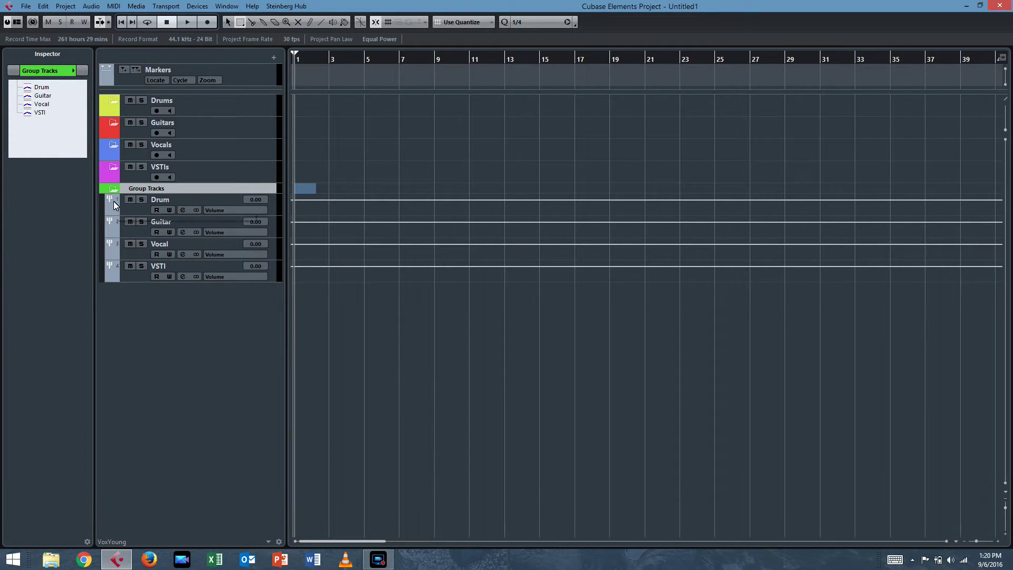
{"action": "left_click", "coordinate": [113, 201]}
{"action": "left_click", "coordinate": [75, 70]}
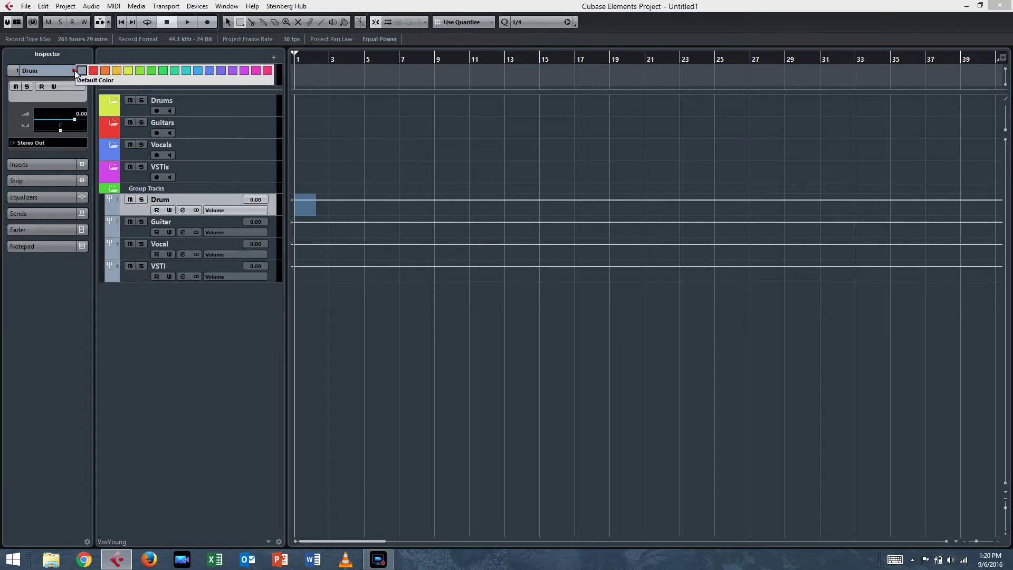
{"action": "left_click", "coordinate": [149, 71]}
{"action": "left_click", "coordinate": [112, 231]}
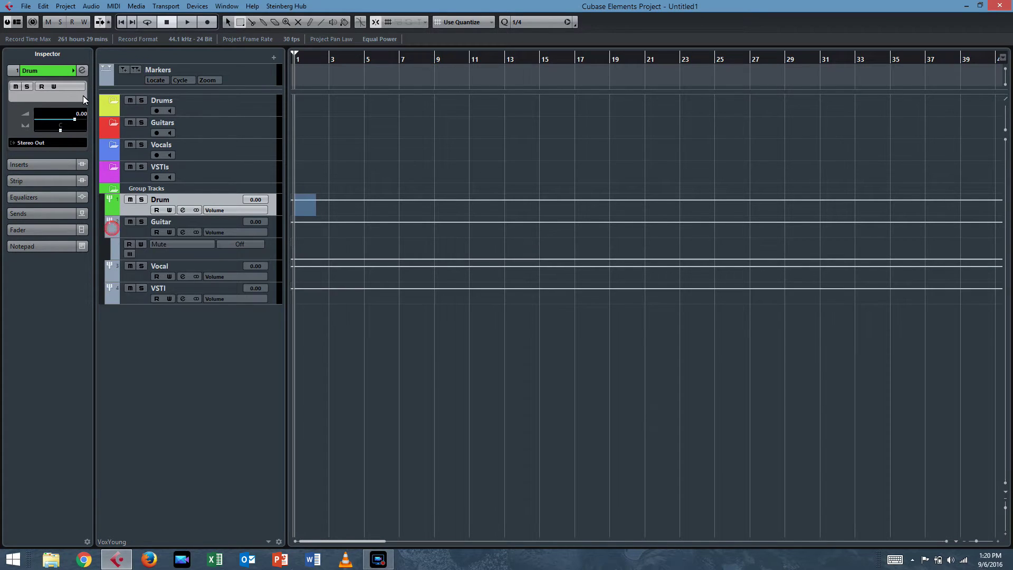
{"action": "left_click", "coordinate": [112, 220]}
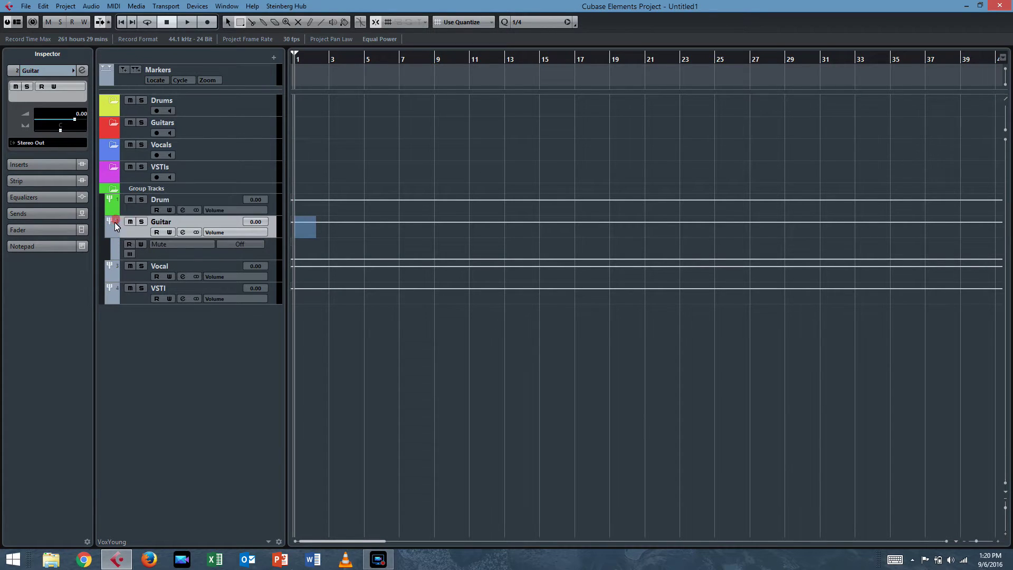
{"action": "left_click", "coordinate": [73, 70]}
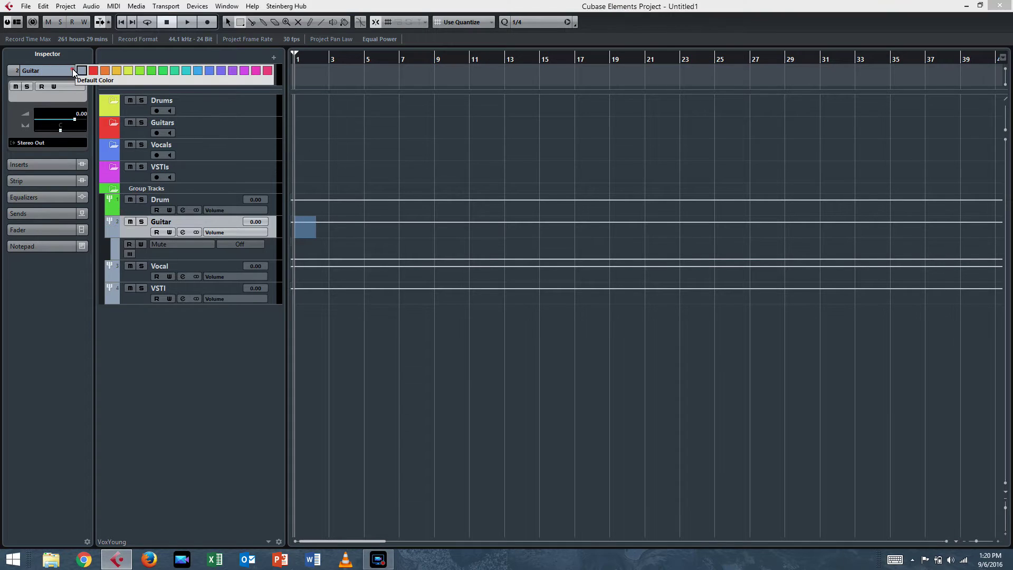
{"action": "left_click", "coordinate": [151, 71]}
Step: Colour the Vocal and VSTI group tracks green as well
{"action": "left_click", "coordinate": [113, 264]}
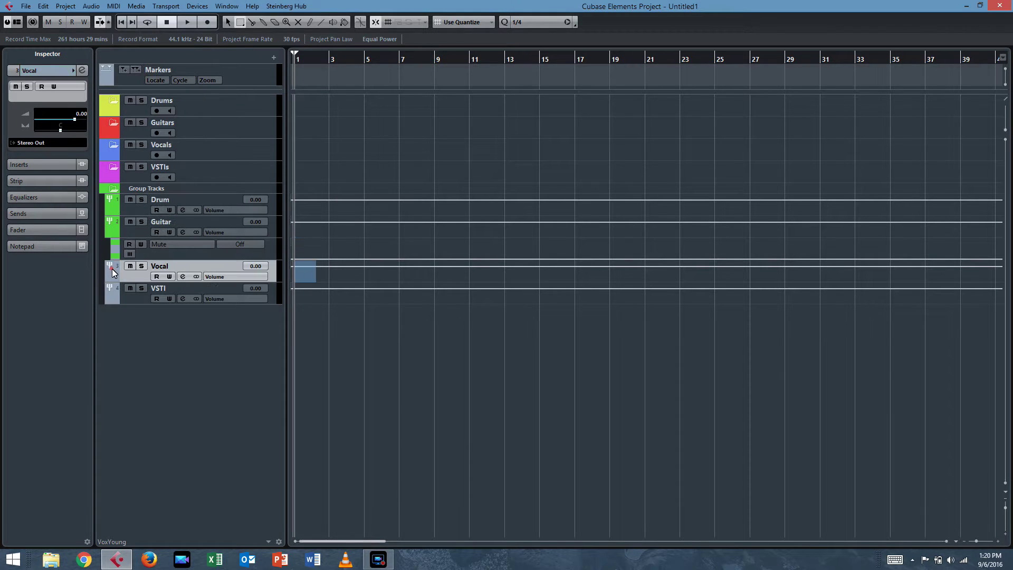
{"action": "left_click", "coordinate": [73, 70]}
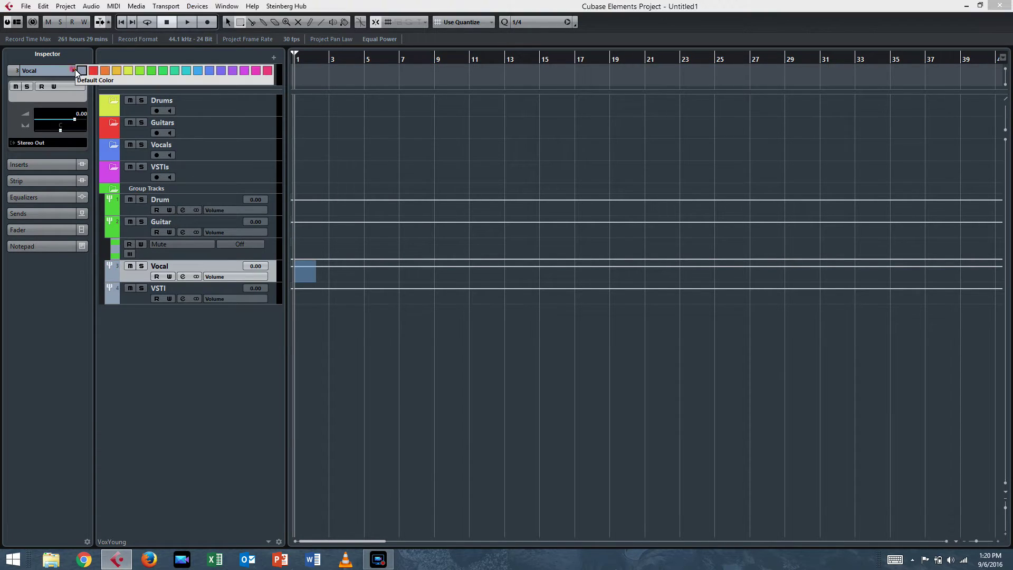
{"action": "left_click", "coordinate": [150, 70]}
{"action": "left_click", "coordinate": [108, 290]}
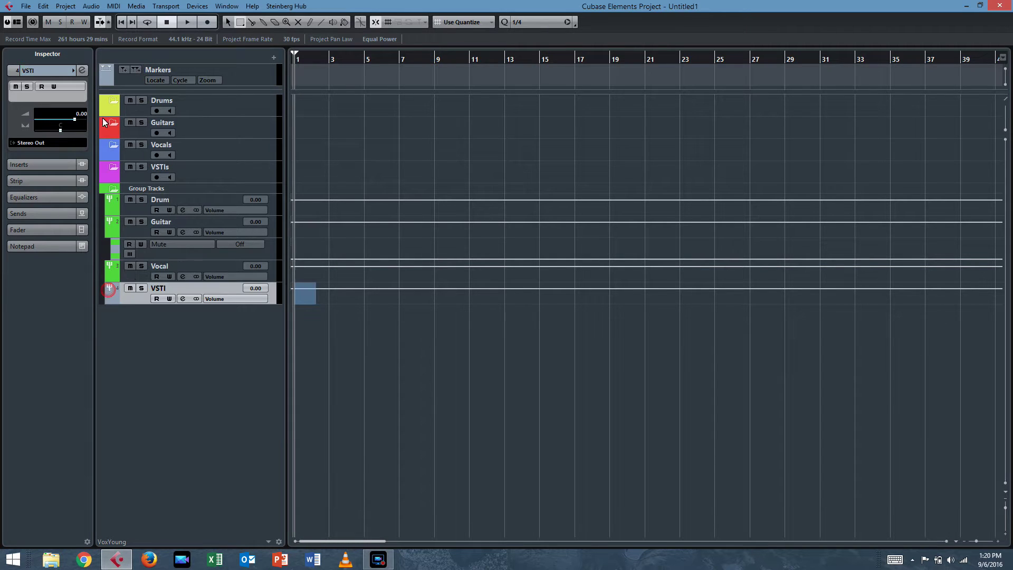
{"action": "left_click", "coordinate": [74, 68]}
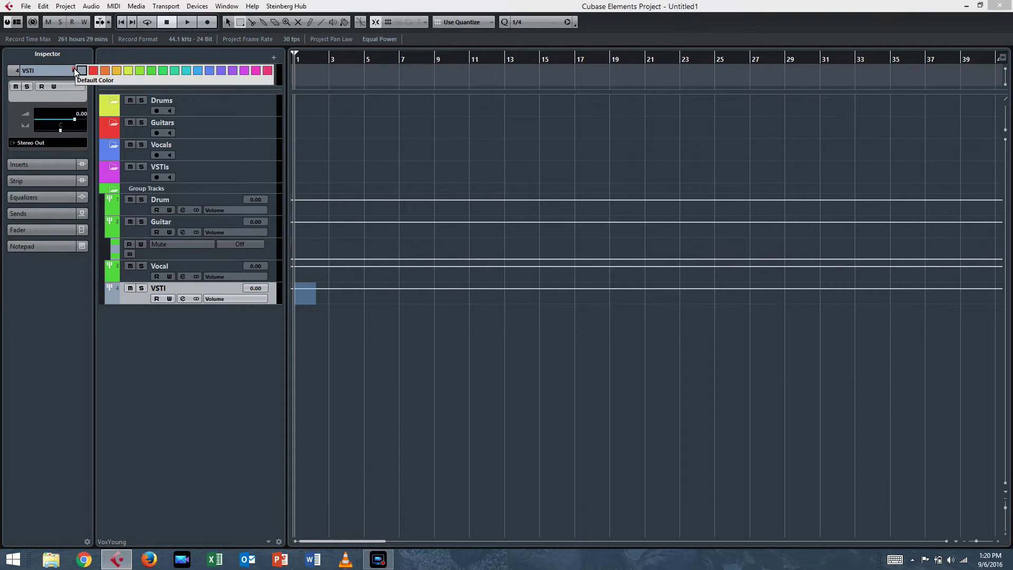
{"action": "left_click", "coordinate": [153, 79]}
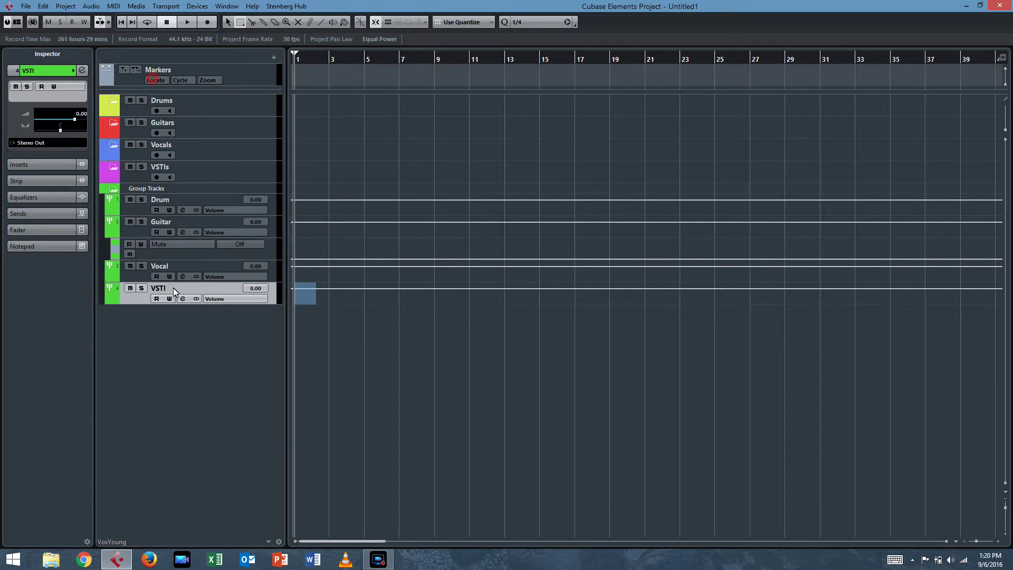
Step: Add a Groove Agent SE instrument track under the Drums folder
{"action": "left_click", "coordinate": [113, 189]}
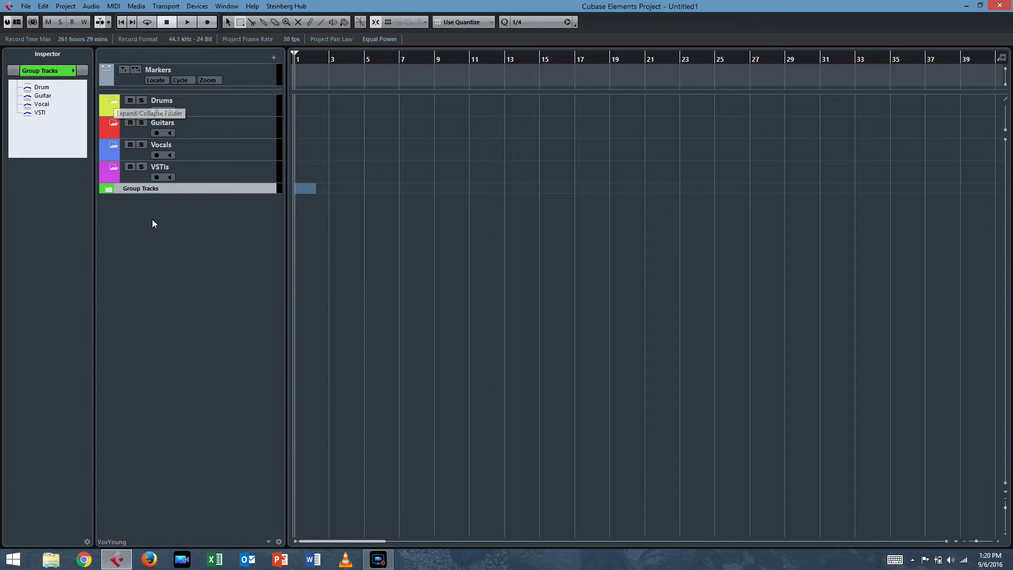
{"action": "left_click", "coordinate": [111, 104]}
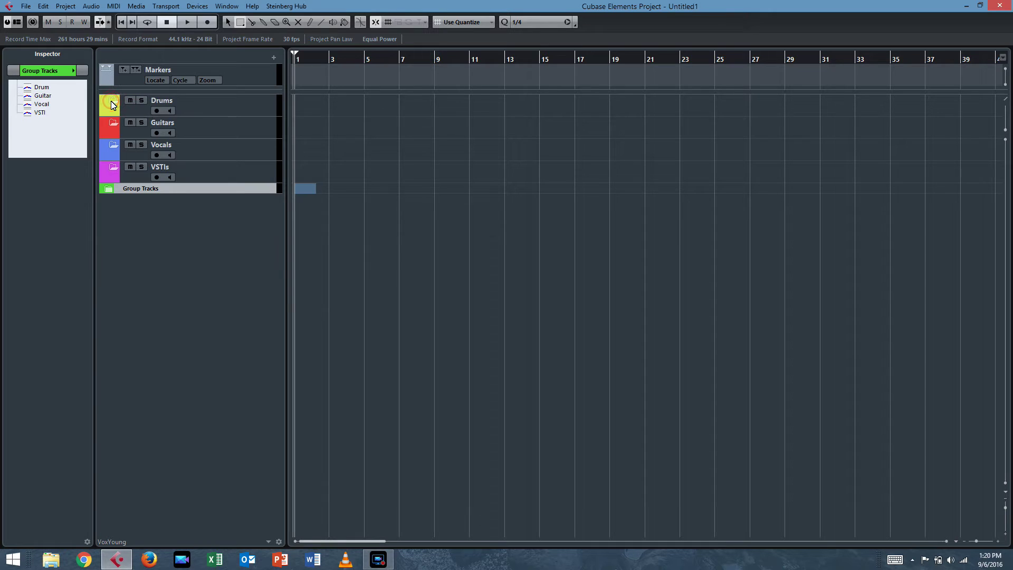
{"action": "left_click", "coordinate": [191, 104]}
{"action": "right_click", "coordinate": [196, 105]}
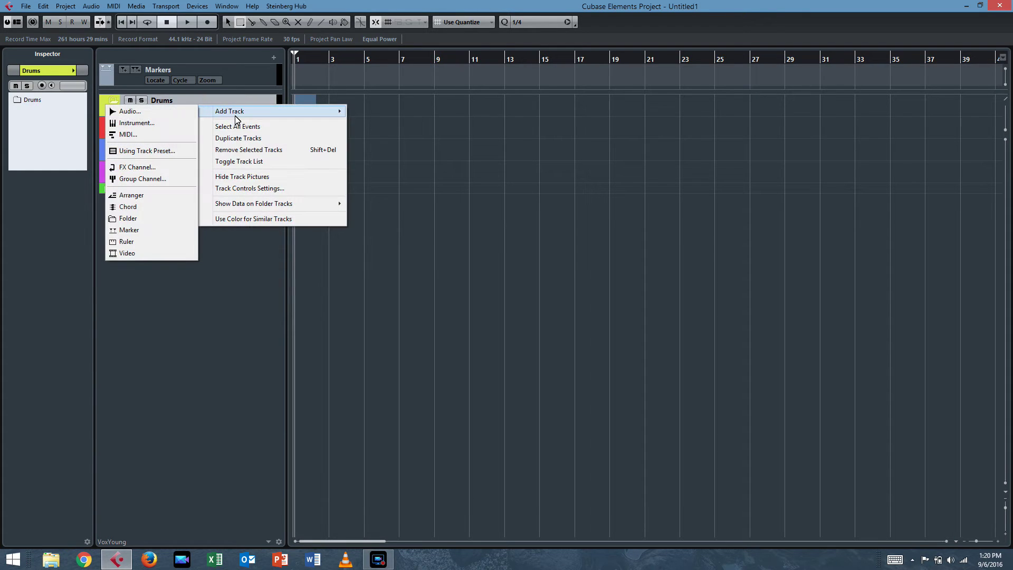
{"action": "left_click", "coordinate": [161, 123]}
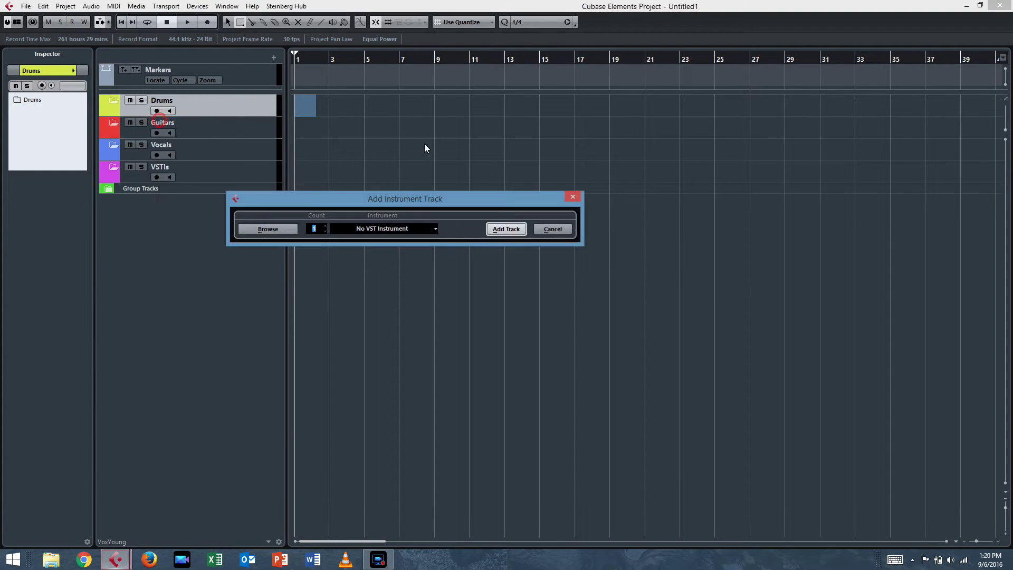
{"action": "left_click", "coordinate": [427, 229]}
{"action": "left_click", "coordinate": [359, 277]}
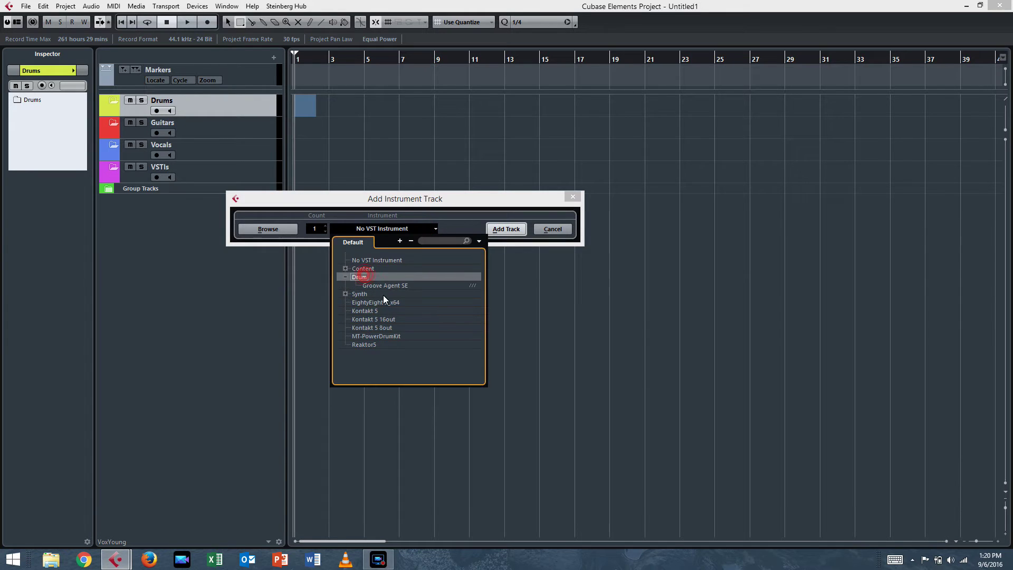
{"action": "left_click", "coordinate": [383, 286]}
{"action": "left_click", "coordinate": [507, 232]}
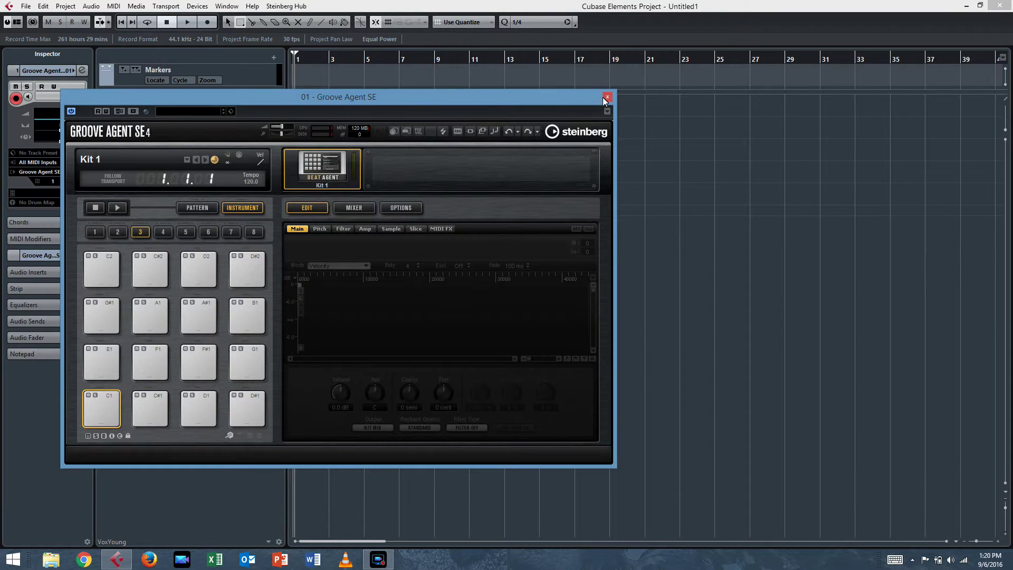
{"action": "left_click", "coordinate": [607, 97]}
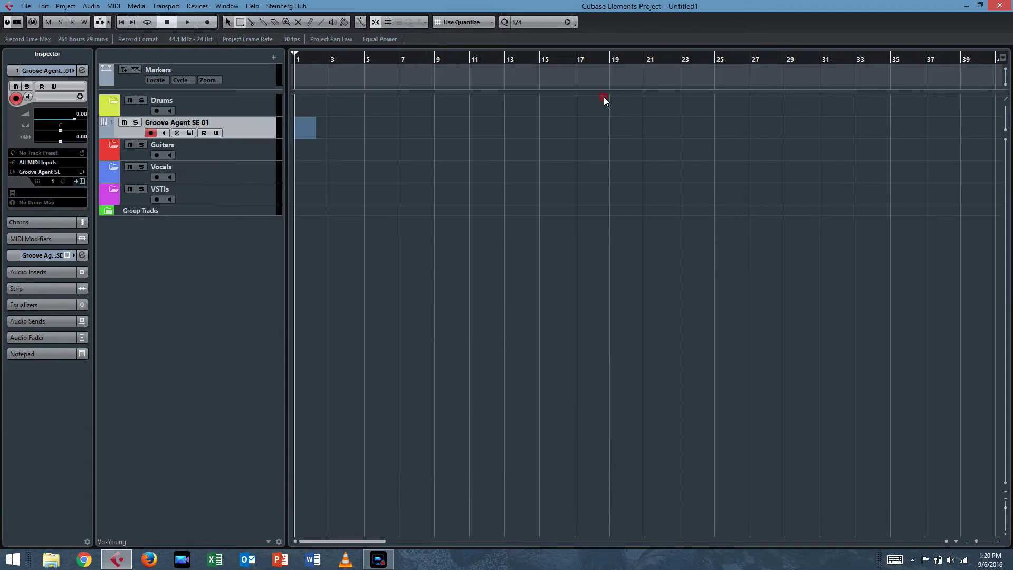
Step: Add a second Groove Agent SE instrument track, Groove Agent SE 02
{"action": "right_click", "coordinate": [247, 128]}
{"action": "mouse_move", "coordinate": [279, 135]}
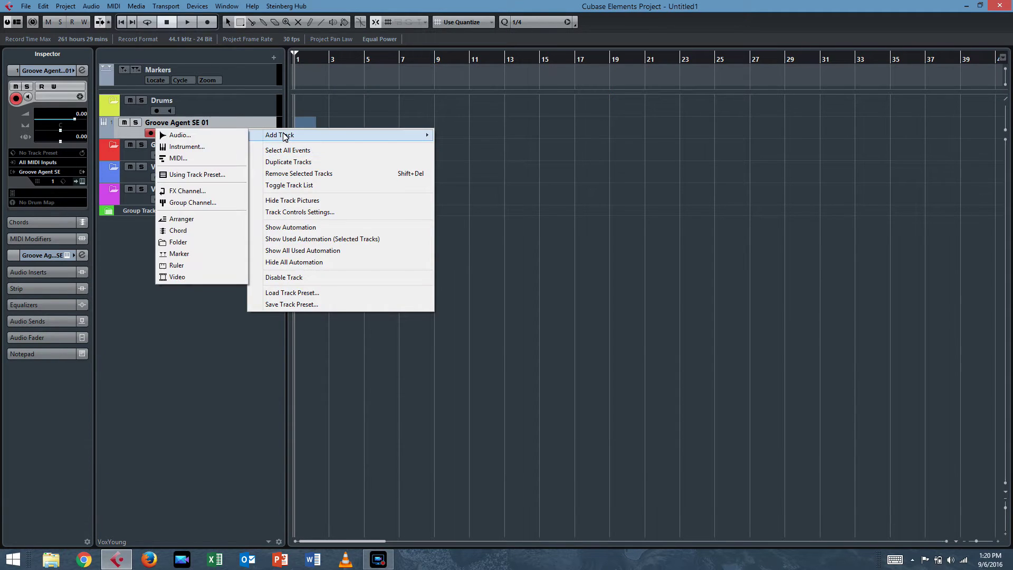
{"action": "left_click", "coordinate": [181, 146]}
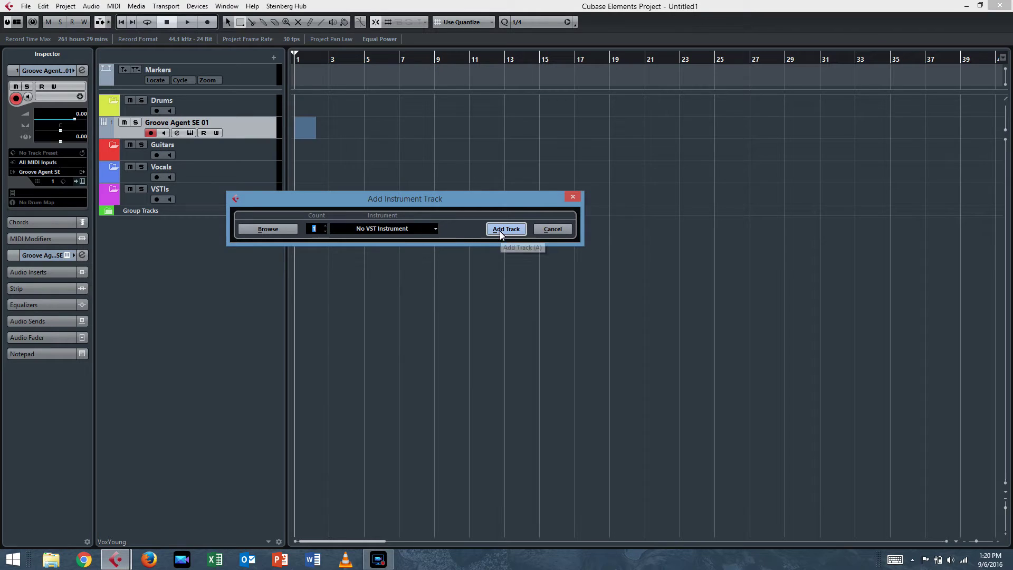
{"action": "left_click", "coordinate": [423, 228]}
{"action": "left_click", "coordinate": [382, 275]}
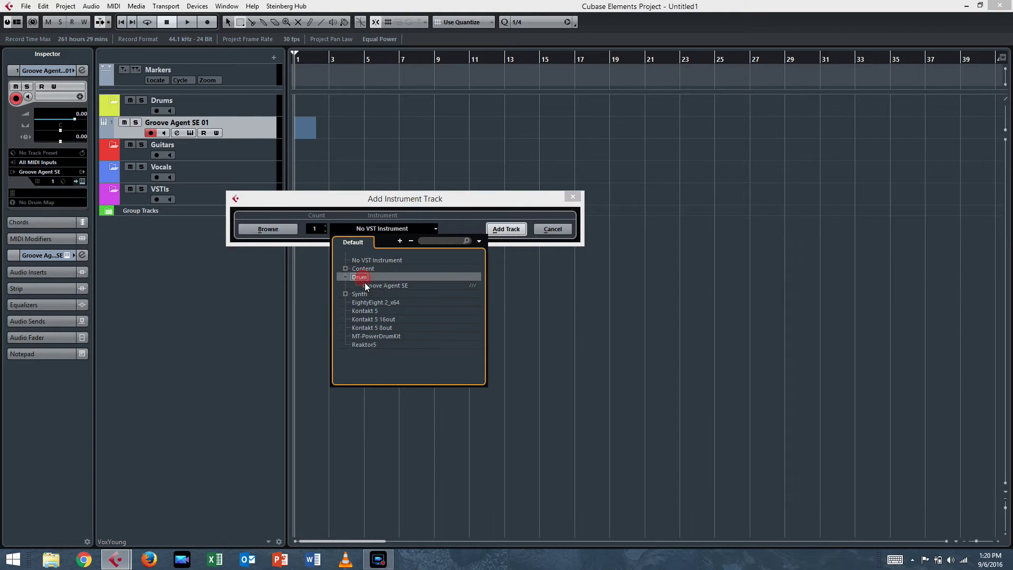
{"action": "left_click", "coordinate": [375, 285]}
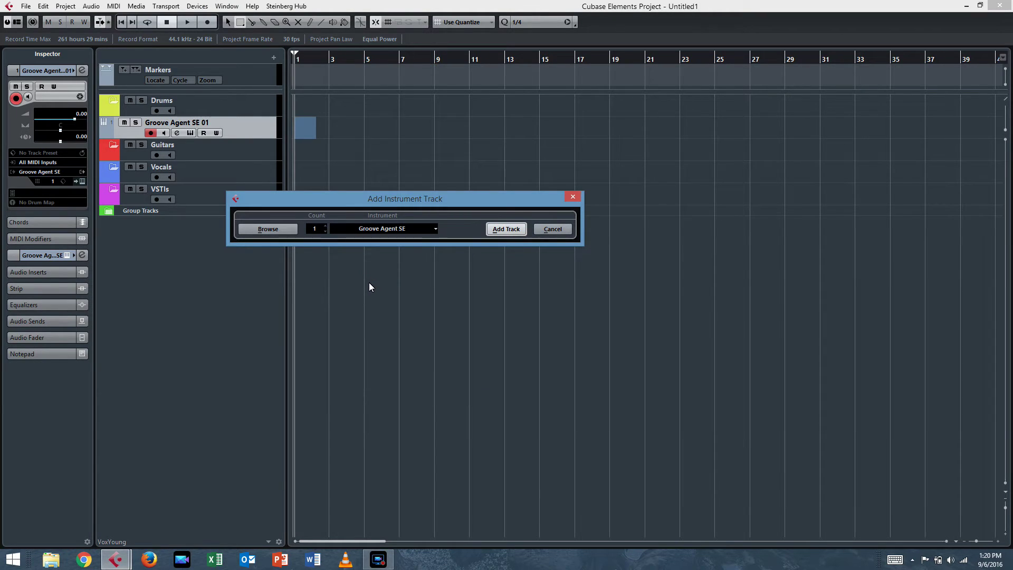
{"action": "left_click", "coordinate": [505, 230]}
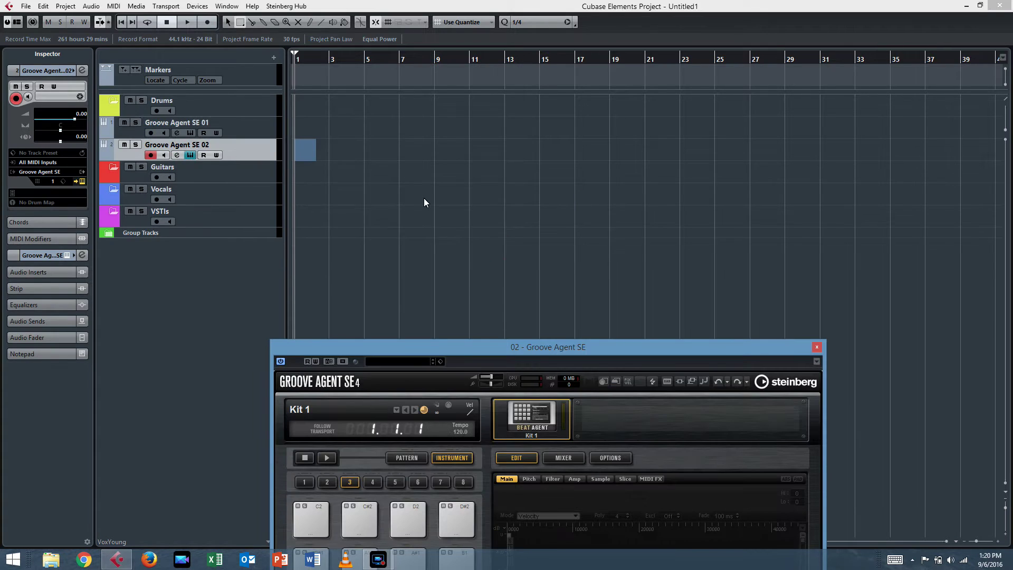
Step: Move both Groove Agent SE tracks into the Drums folder
{"action": "left_click", "coordinate": [815, 346]}
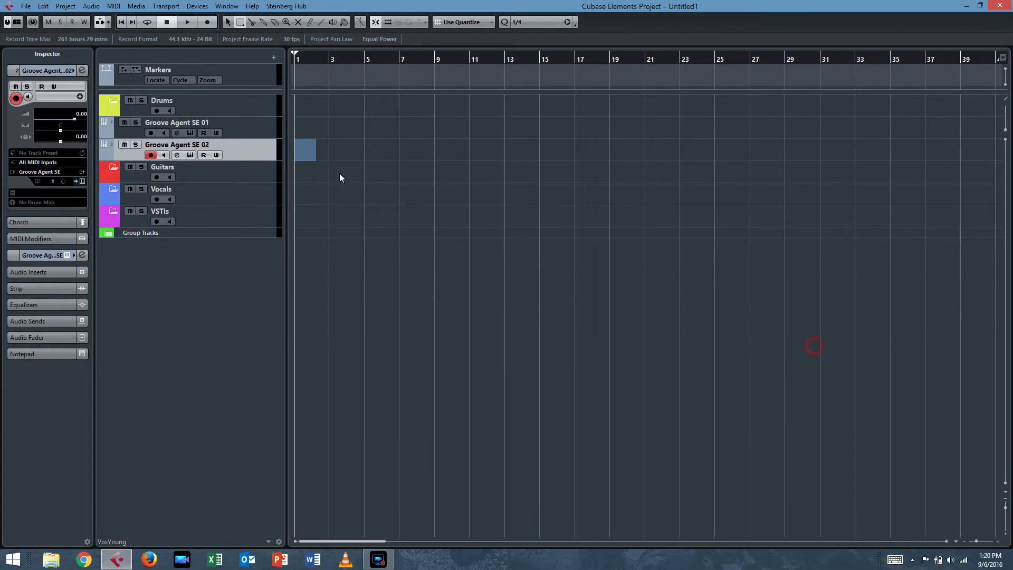
{"action": "left_click", "coordinate": [252, 128]}
{"action": "left_click", "coordinate": [250, 140], "text": "shift"}
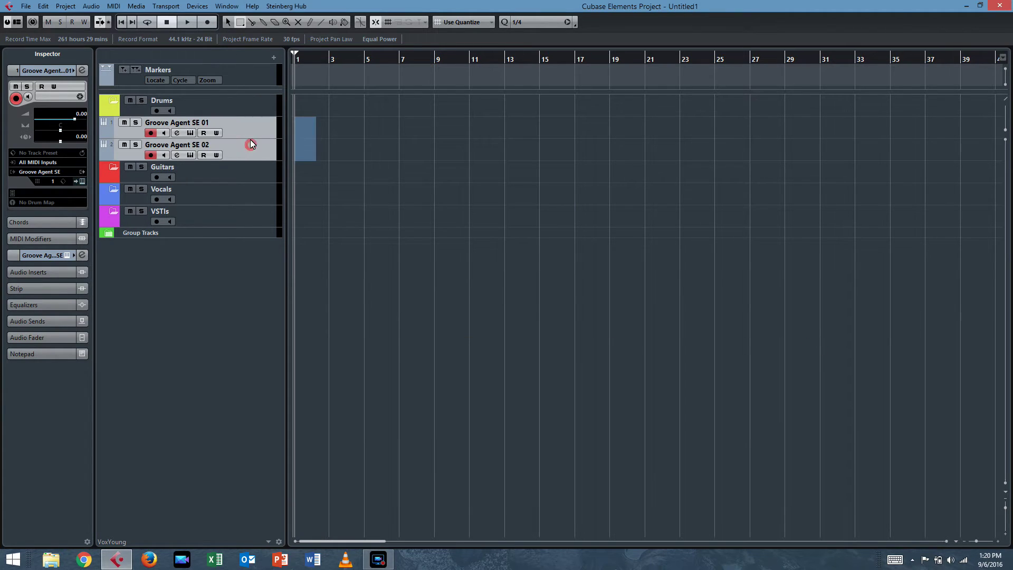
{"action": "left_click_drag", "start_coordinate": [250, 120], "coordinate": [249, 109]}
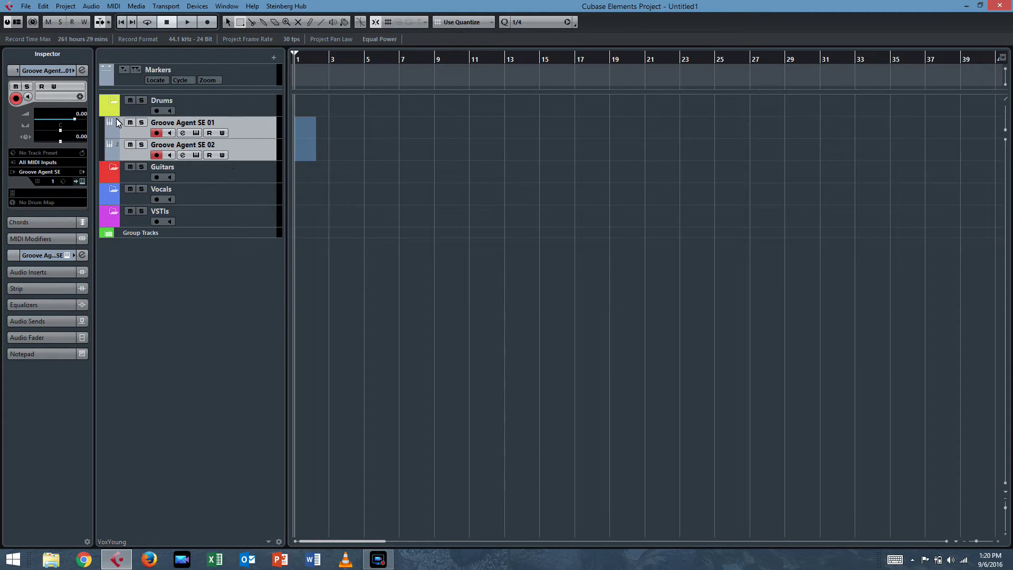
Step: Colour Groove Agent SE 01 and 02 yellow-green
{"action": "left_click", "coordinate": [264, 128]}
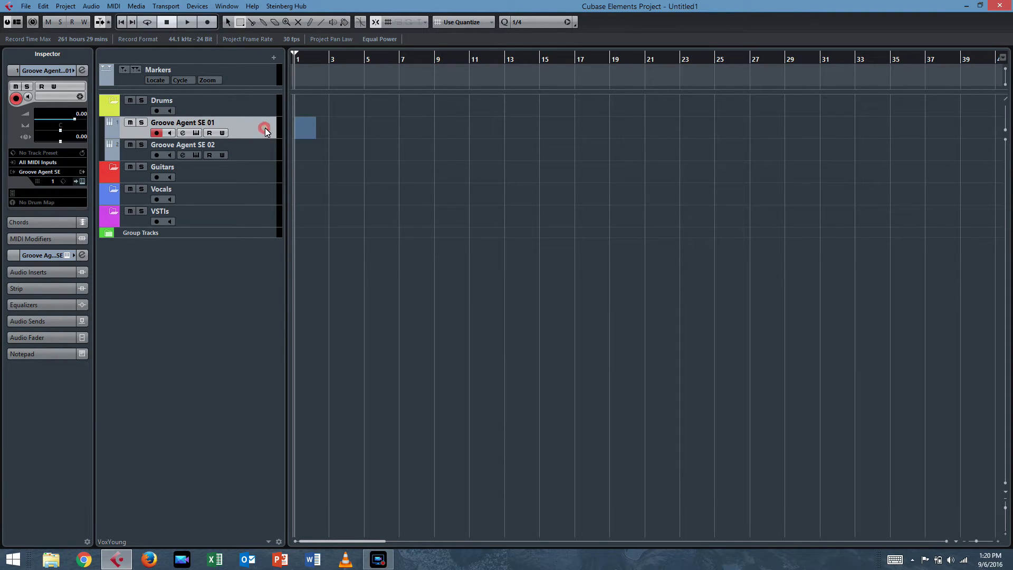
{"action": "left_click", "coordinate": [72, 68]}
{"action": "left_click", "coordinate": [131, 70]}
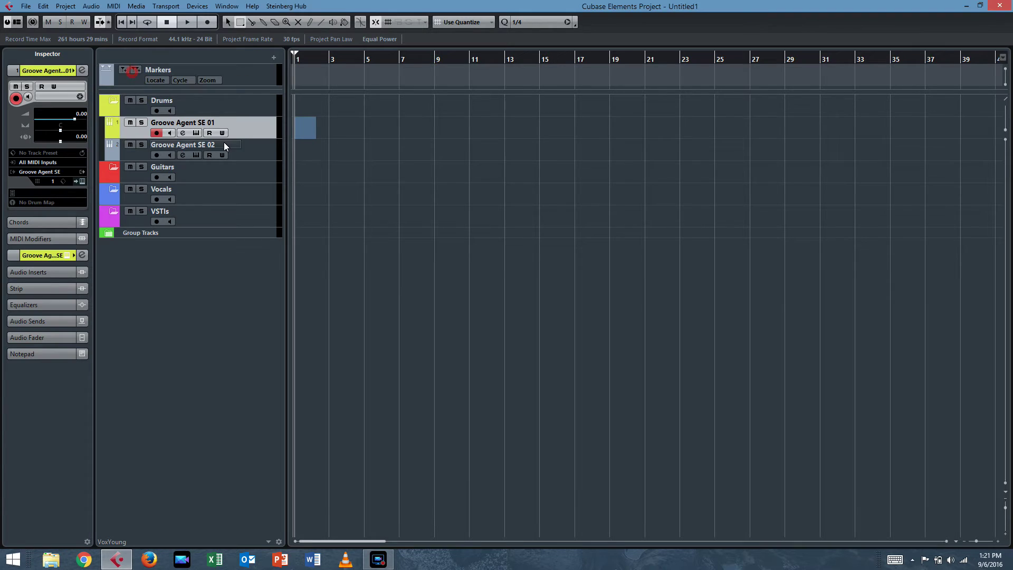
{"action": "left_click", "coordinate": [252, 153]}
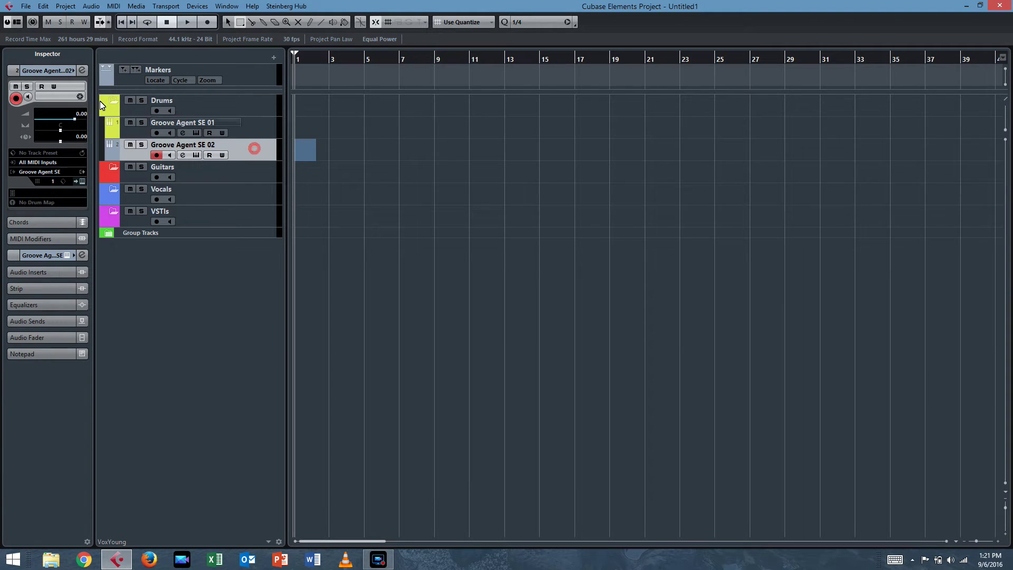
{"action": "left_click", "coordinate": [74, 67]}
{"action": "left_click", "coordinate": [129, 70]}
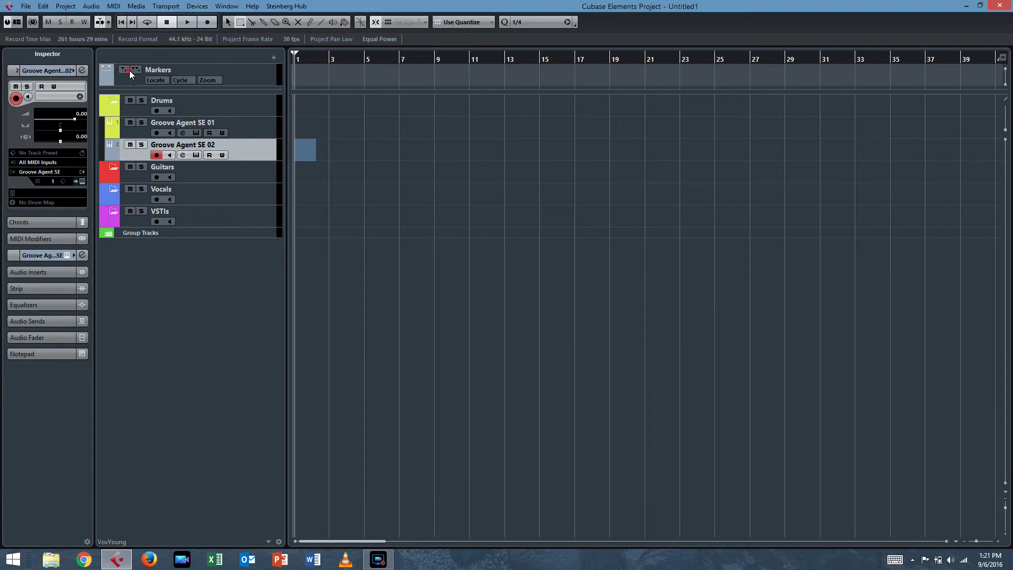
Step: Rename the two Groove Agent tracks Kit 1 and Kit 2
{"action": "double_click", "coordinate": [165, 122]}
{"action": "type", "text": "Kit 1"}
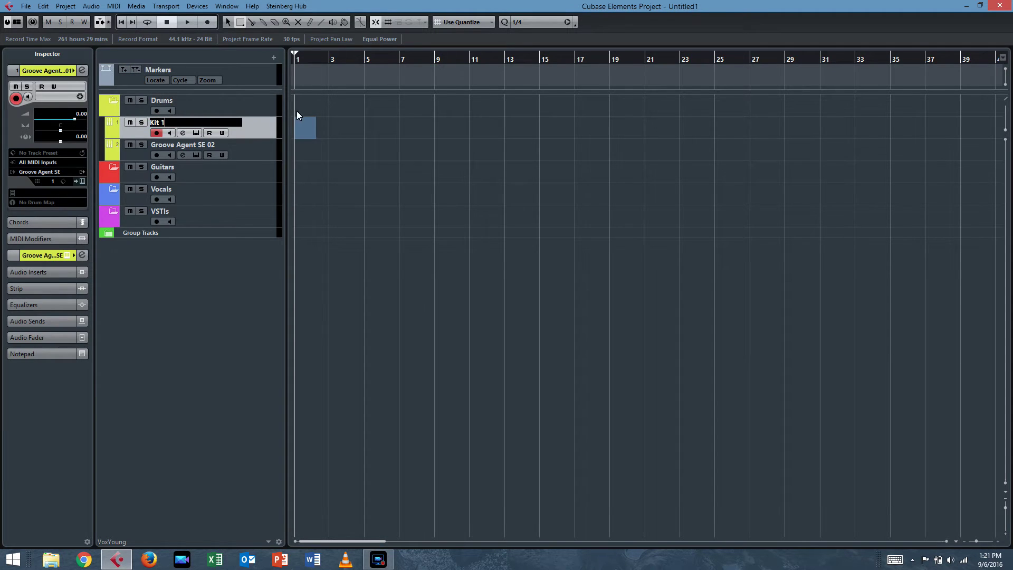
{"action": "left_click", "coordinate": [204, 140]}
{"action": "double_click", "coordinate": [204, 140]}
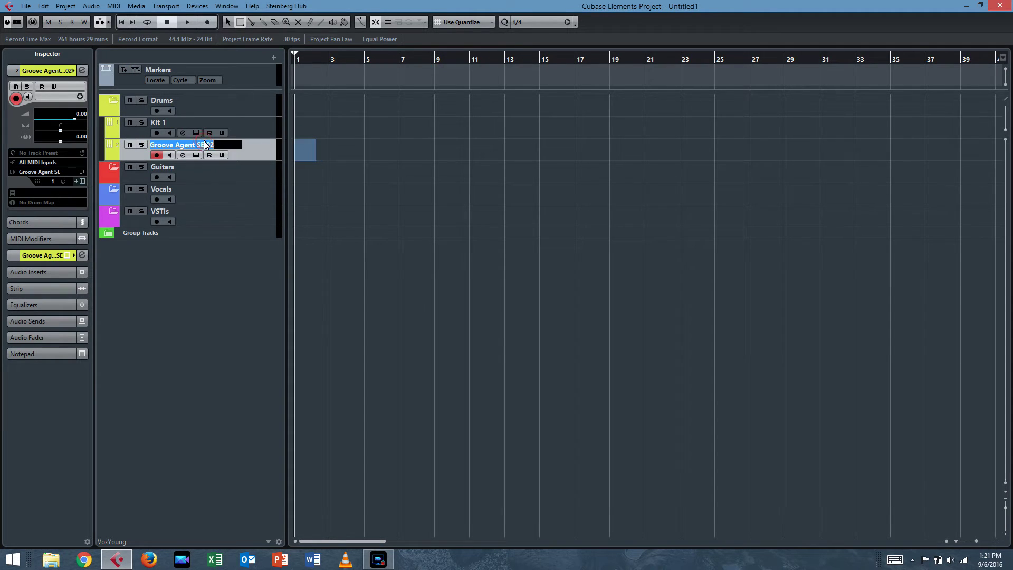
{"action": "type", "text": "Kit 2"}
{"action": "left_click", "coordinate": [230, 309]}
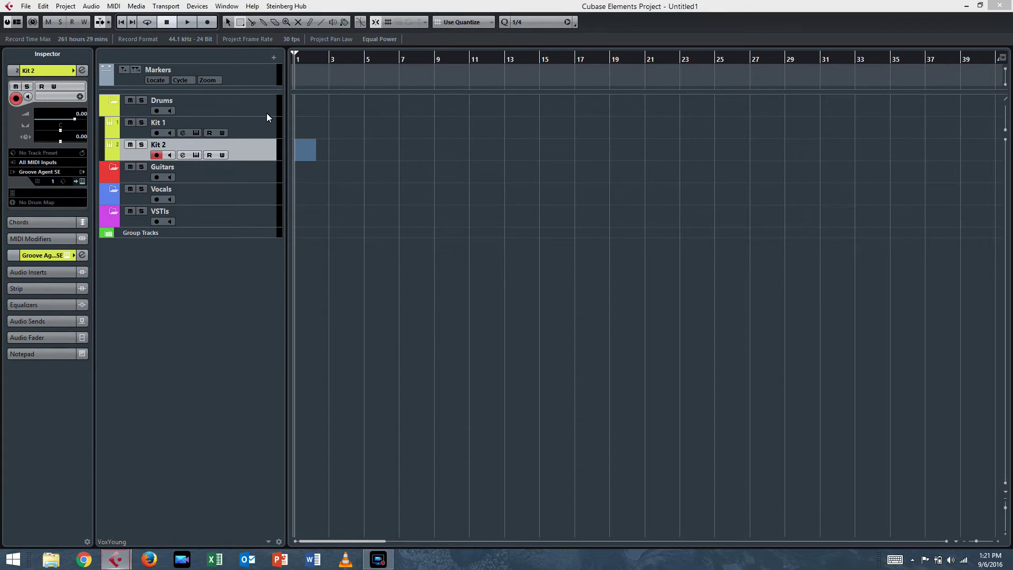
{"action": "key", "text": "F3"}
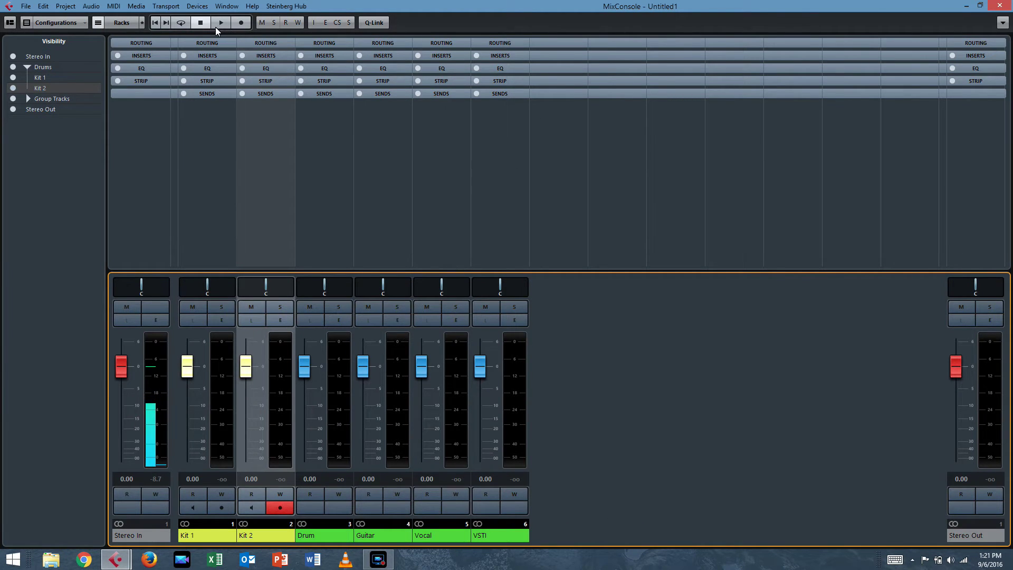
Step: In the MixConsole, link Kit 1 and Kit 2 and set their output to the Drum group
{"action": "left_click", "coordinate": [194, 42]}
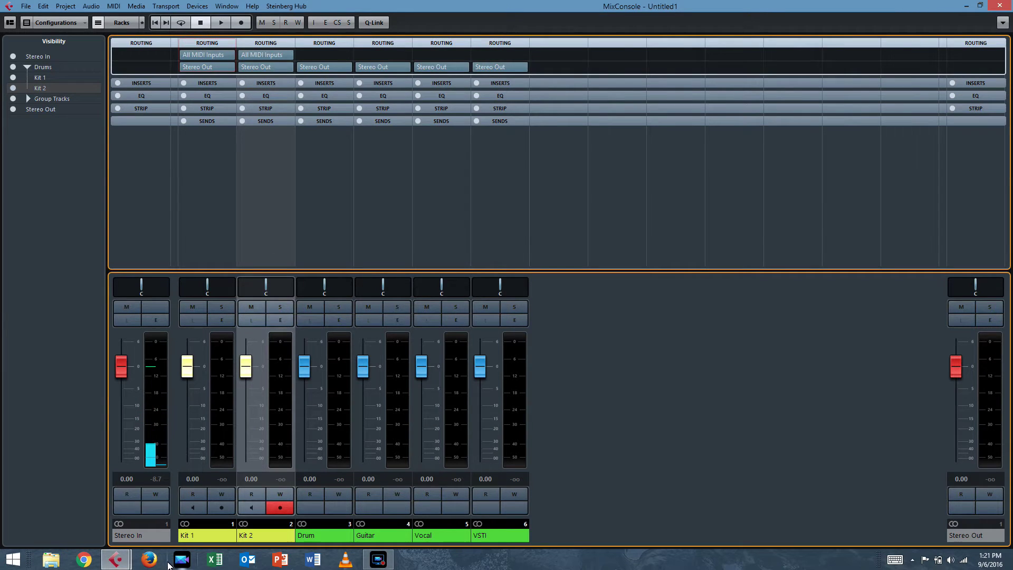
{"action": "left_click", "coordinate": [206, 532]}
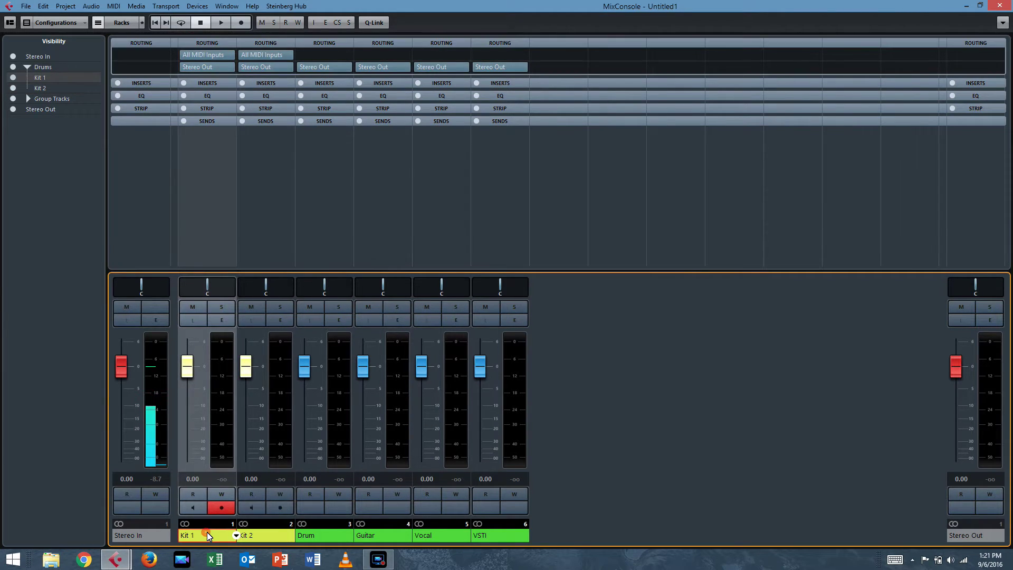
{"action": "left_click", "coordinate": [266, 533], "text": "ctrl"}
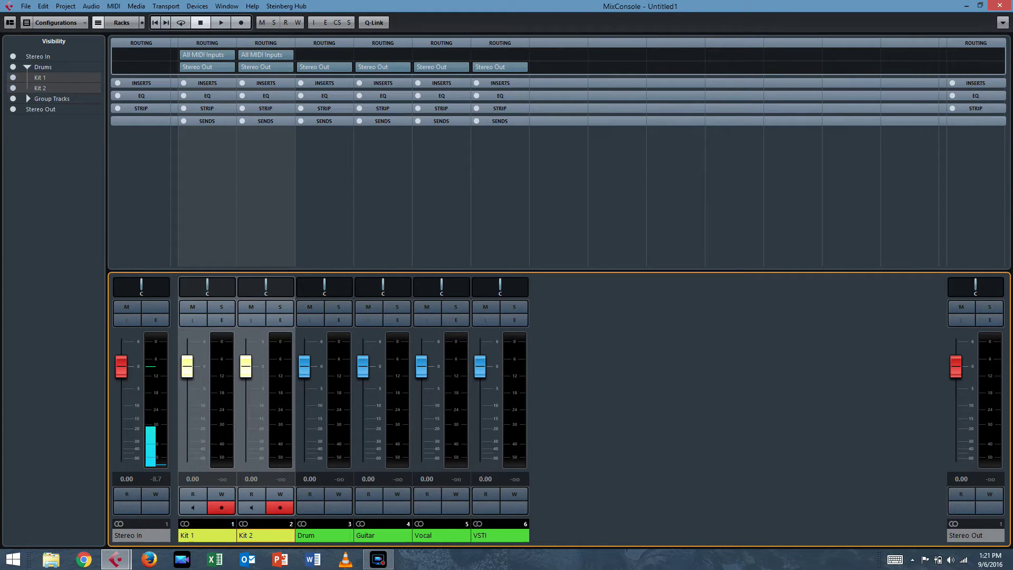
{"action": "left_click", "coordinate": [367, 24]}
{"action": "left_click", "coordinate": [208, 69]}
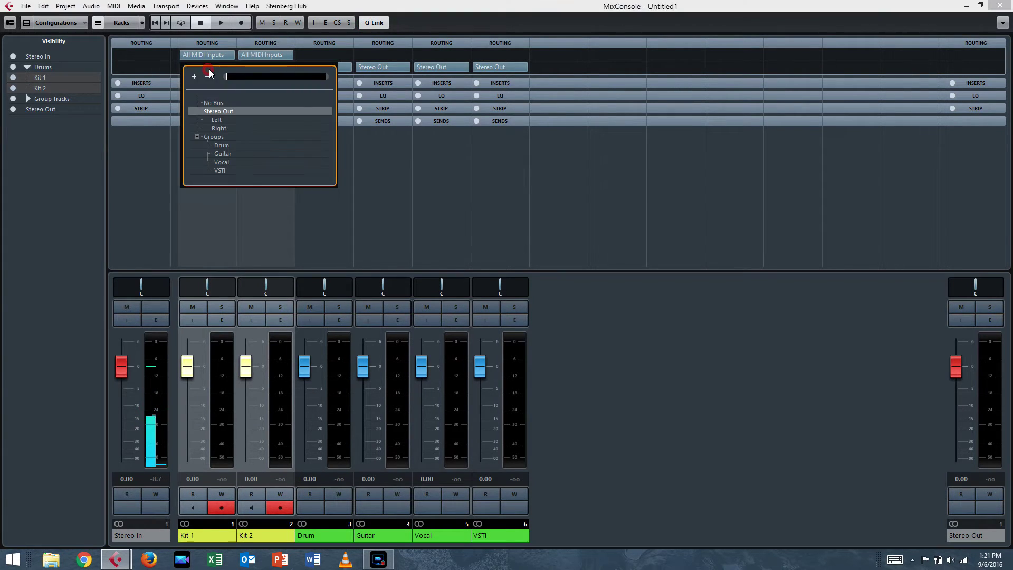
{"action": "left_click", "coordinate": [225, 147]}
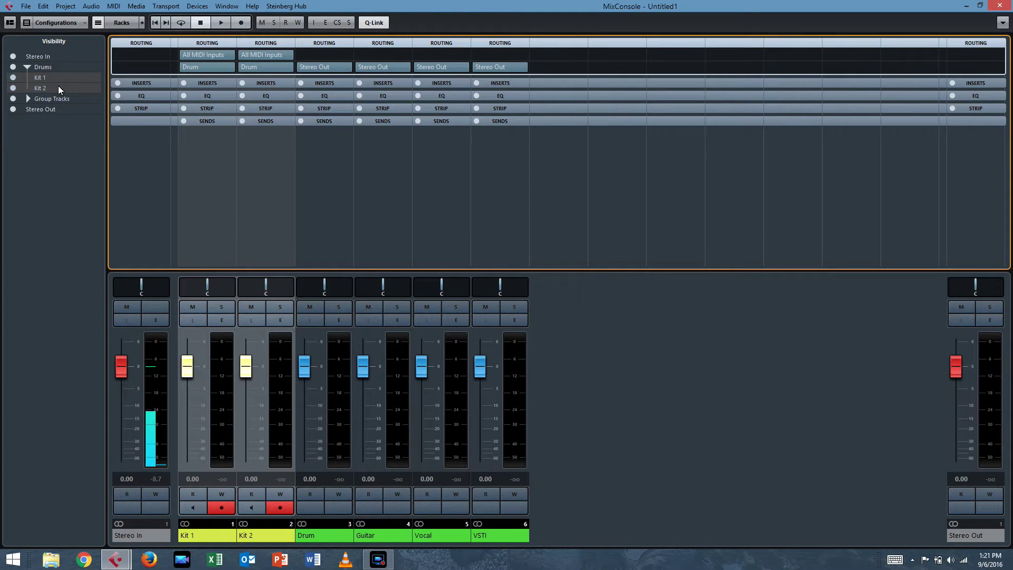
{"action": "left_click", "coordinate": [999, 6]}
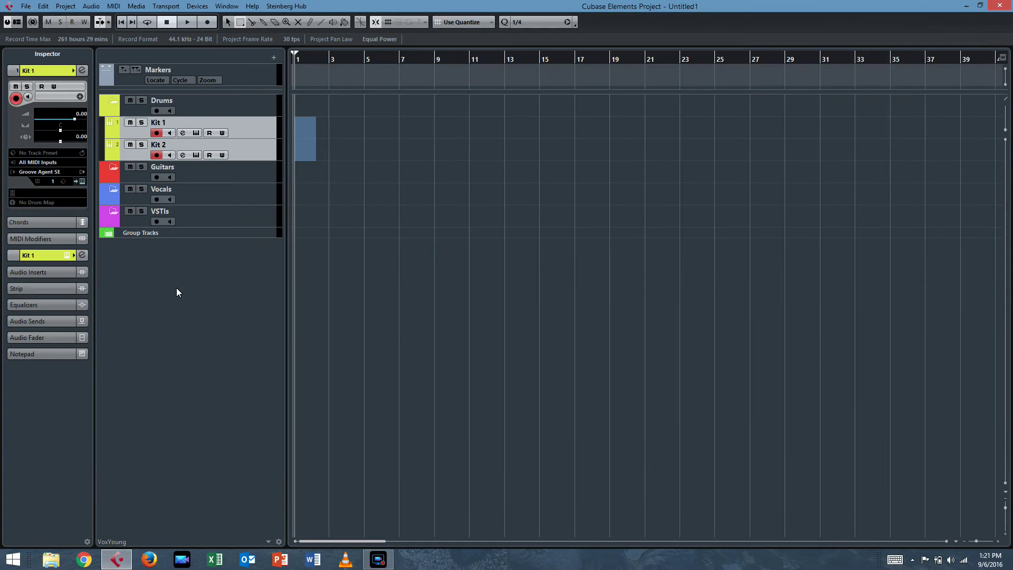
Step: Add a group channel track named MixBUS in the Group Tracks folder
{"action": "left_click", "coordinate": [104, 232]}
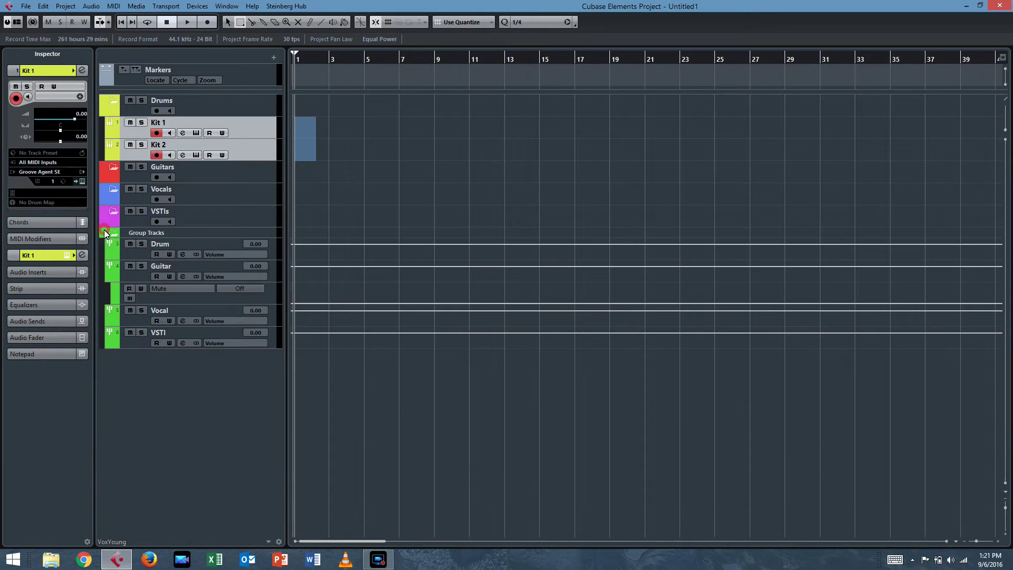
{"action": "right_click", "coordinate": [105, 233]}
{"action": "mouse_move", "coordinate": [119, 239]}
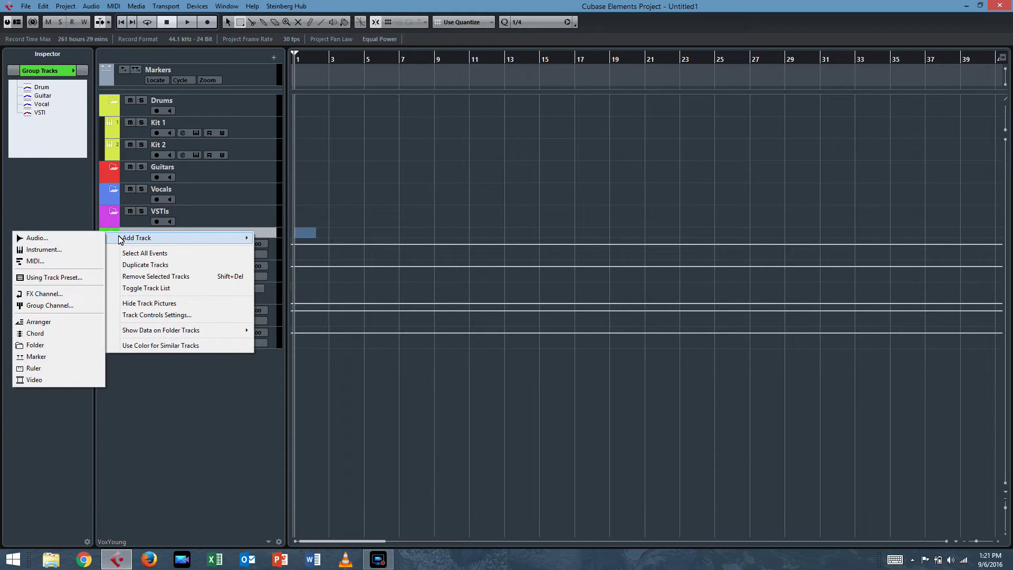
{"action": "left_click", "coordinate": [50, 305]}
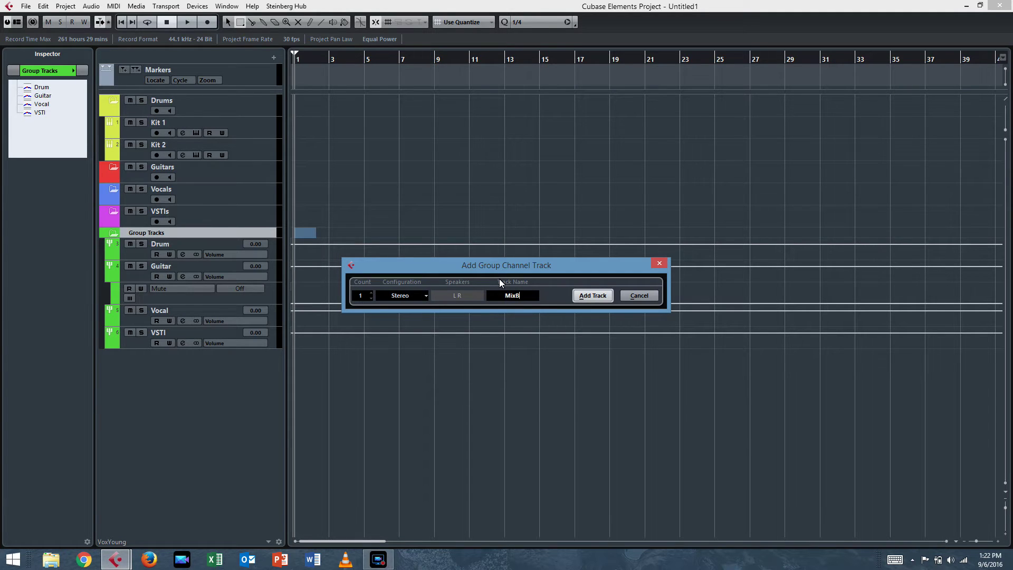
{"action": "type", "text": "MixBUS"}
{"action": "left_click", "coordinate": [607, 295]}
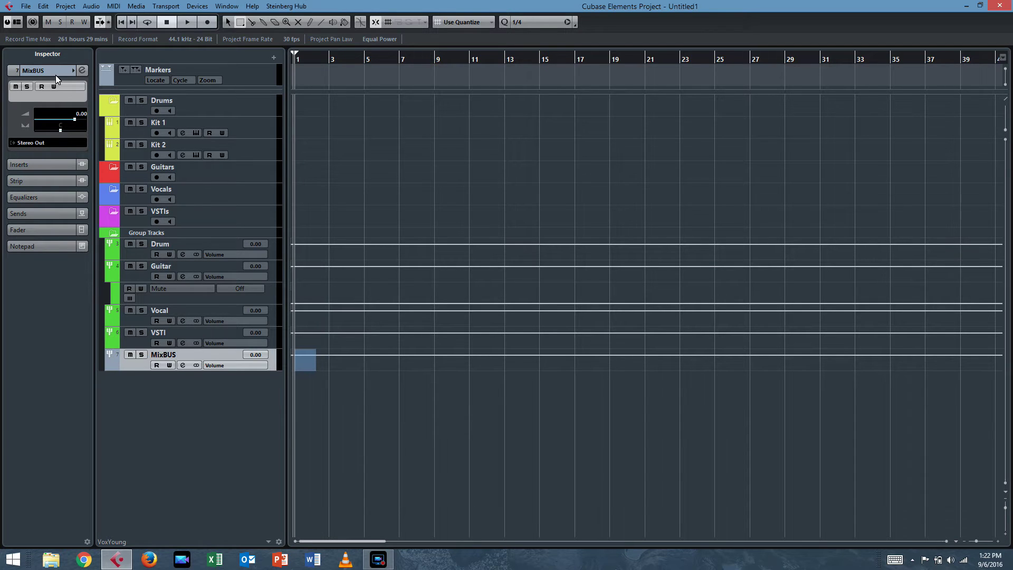
Step: Colour the MixBUS track orange
{"action": "left_click", "coordinate": [72, 70]}
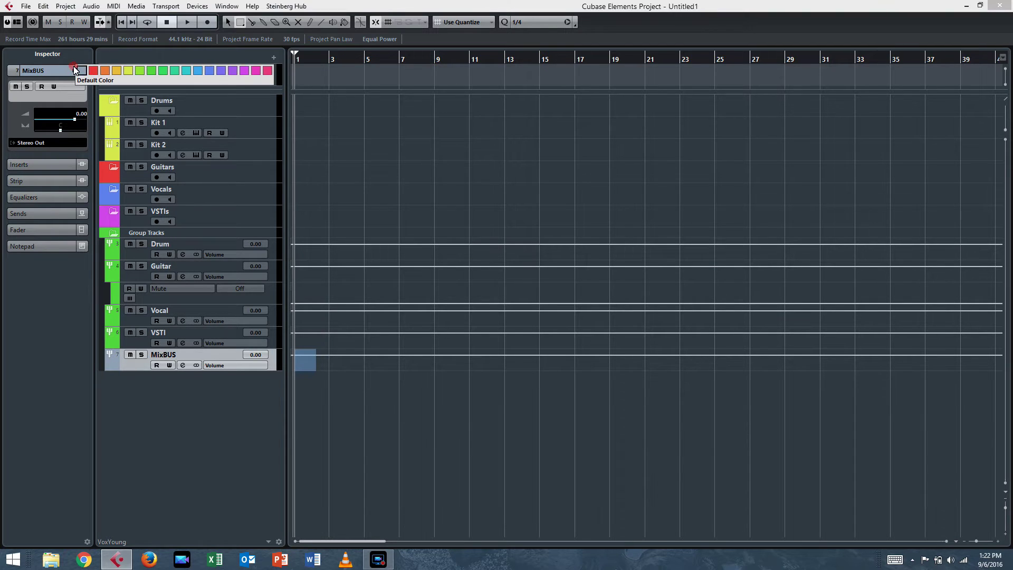
{"action": "left_click", "coordinate": [115, 70]}
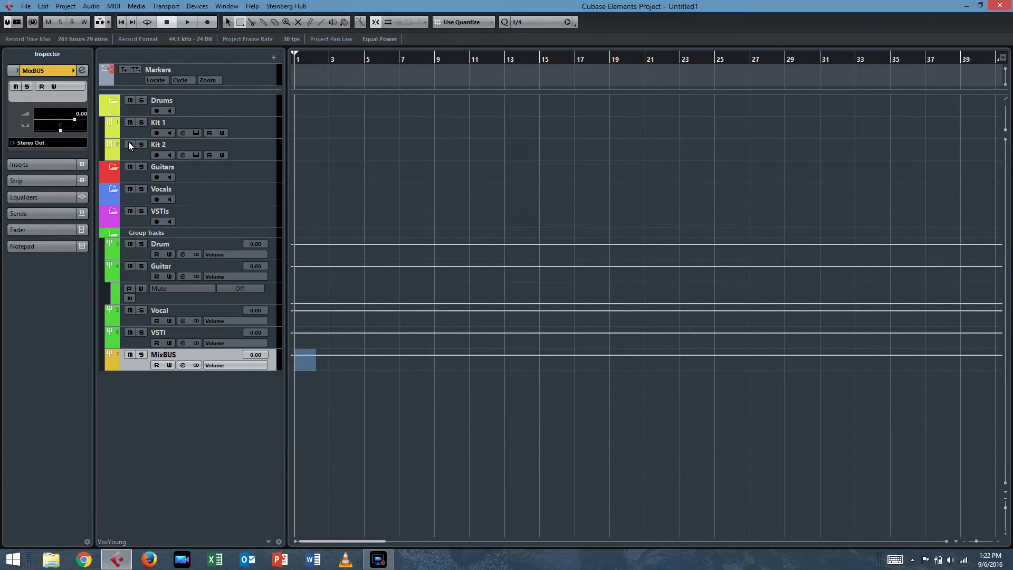
{"action": "left_click", "coordinate": [74, 74]}
{"action": "left_click", "coordinate": [104, 70]}
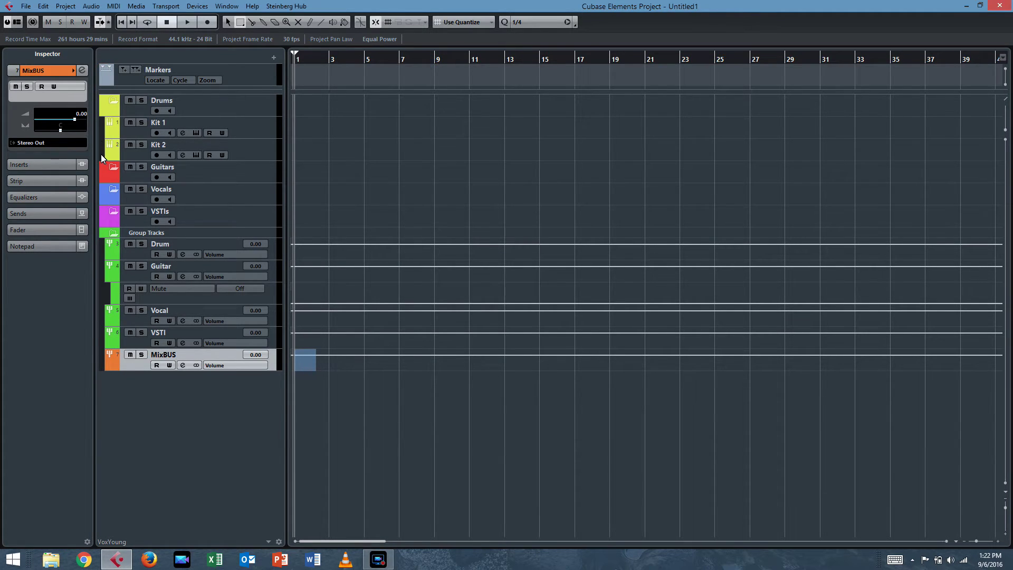
{"action": "key", "text": "F3"}
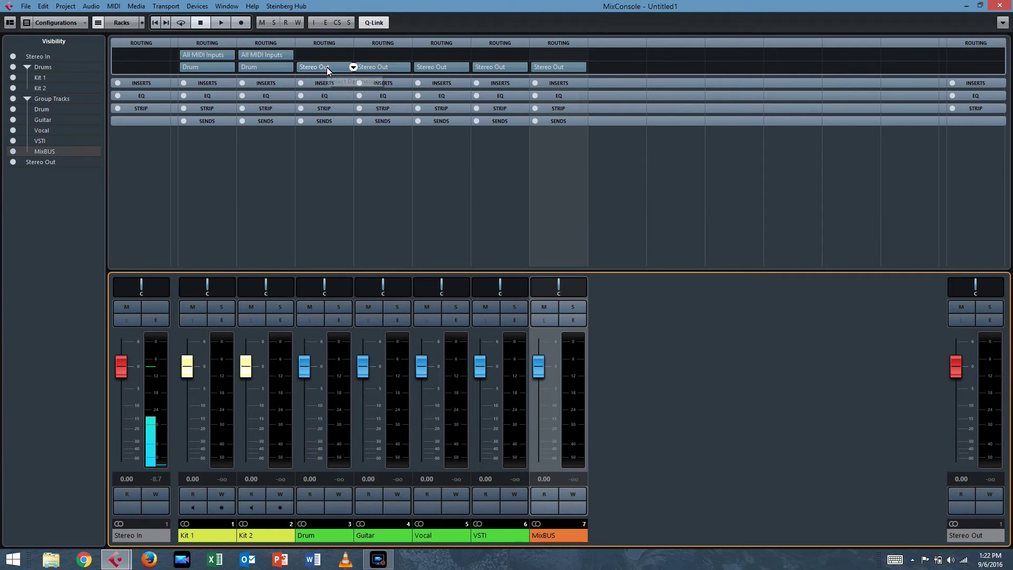
Step: Route the Drum, Guitar, Vocal and VSTI group outputs to MixBUS, then collapse the routing rack
{"action": "left_click", "coordinate": [357, 67]}
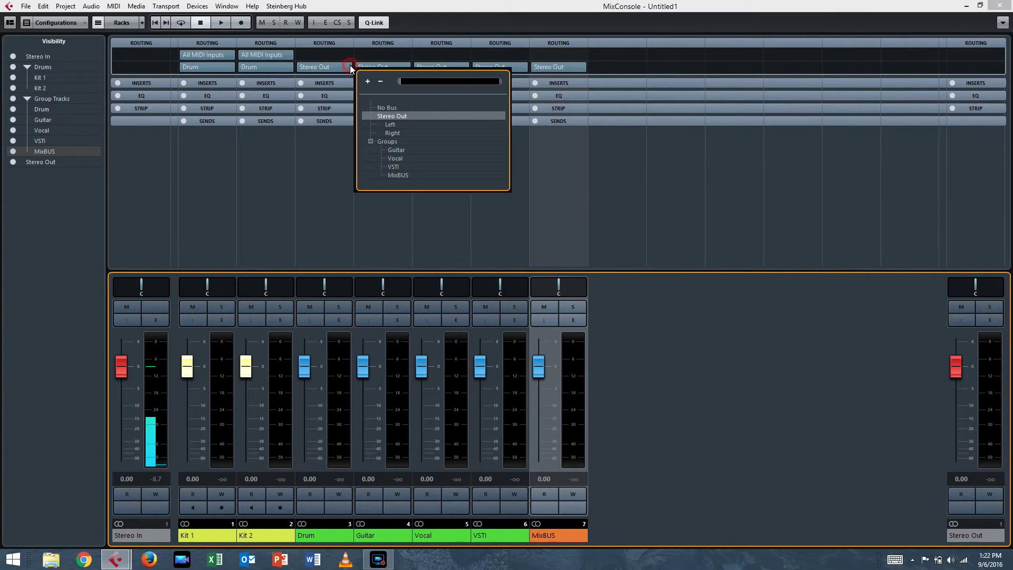
{"action": "left_click", "coordinate": [398, 175]}
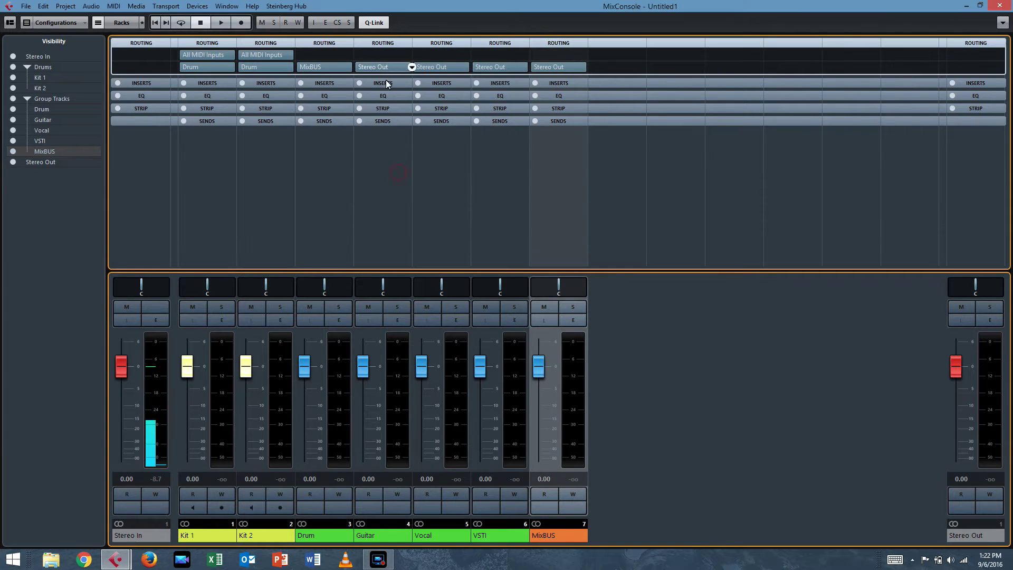
{"action": "left_click", "coordinate": [338, 536]}
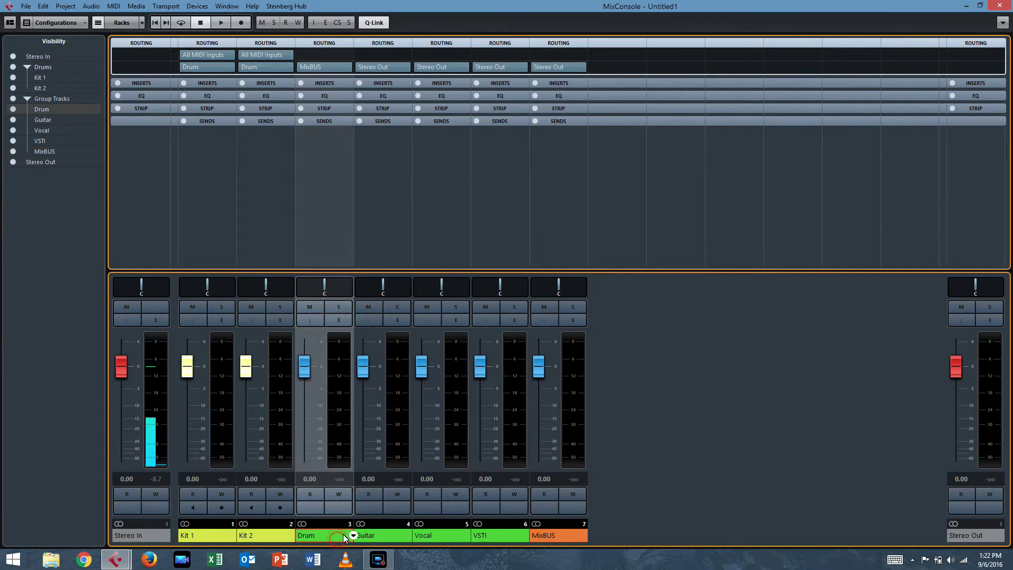
{"action": "left_click", "coordinate": [499, 537], "text": "shift"}
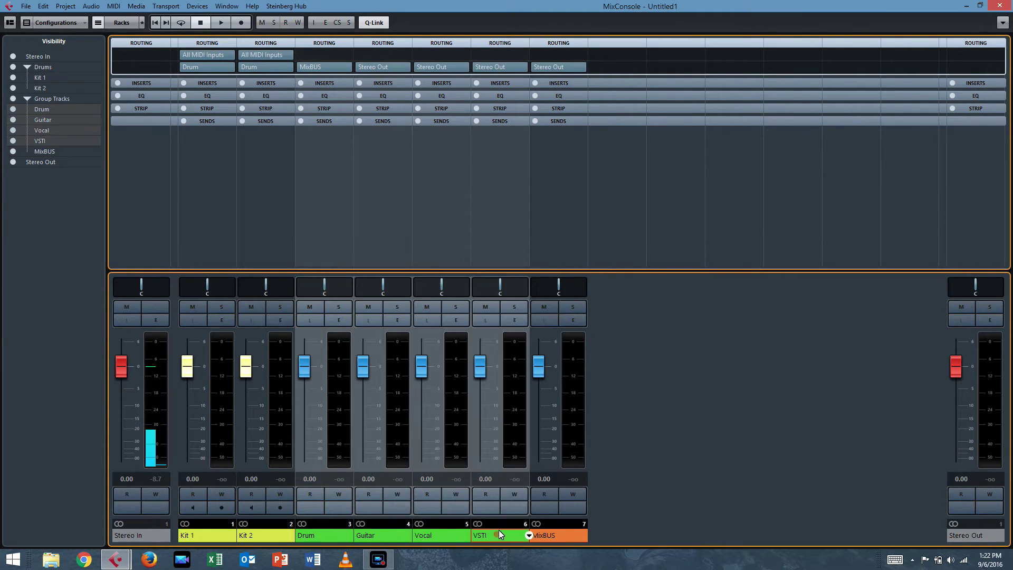
{"action": "left_click", "coordinate": [406, 68]}
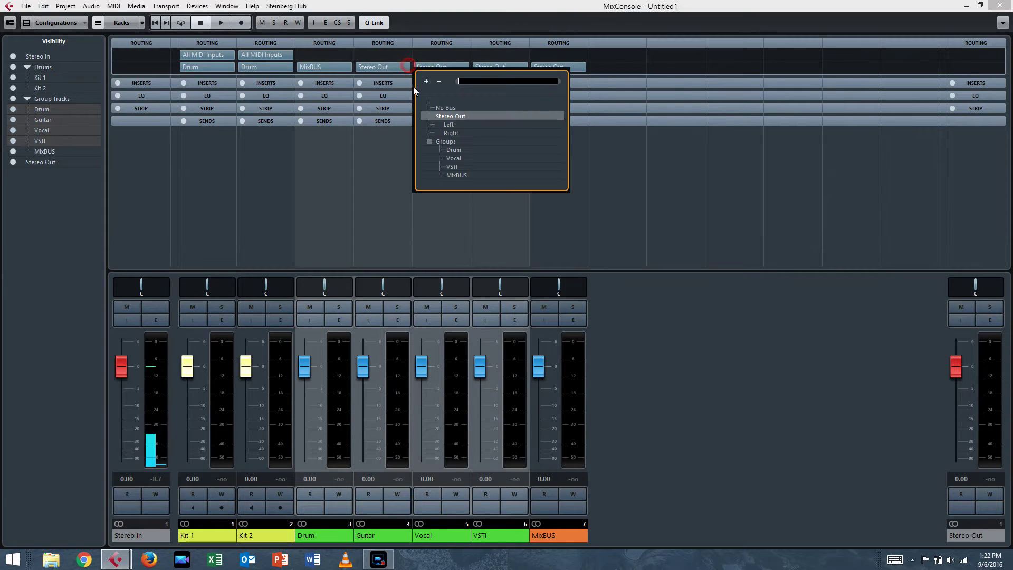
{"action": "left_click", "coordinate": [456, 175]}
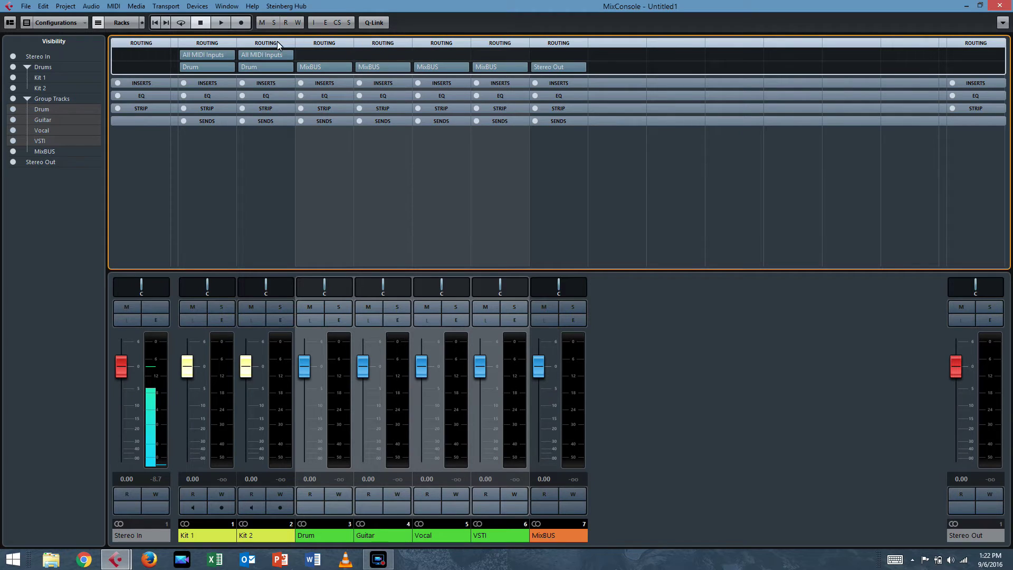
{"action": "left_click", "coordinate": [208, 45]}
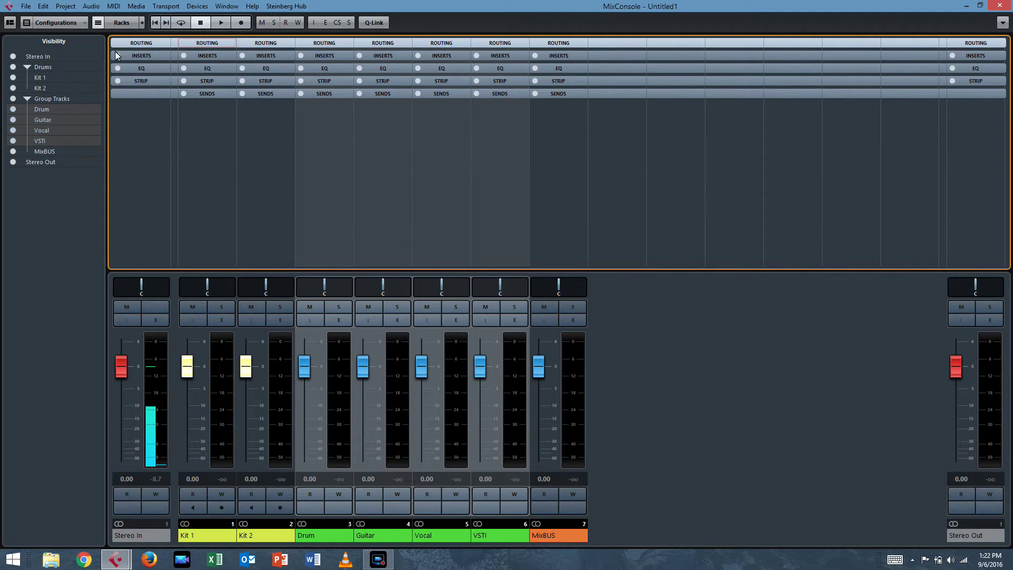
{"action": "key", "text": "F3"}
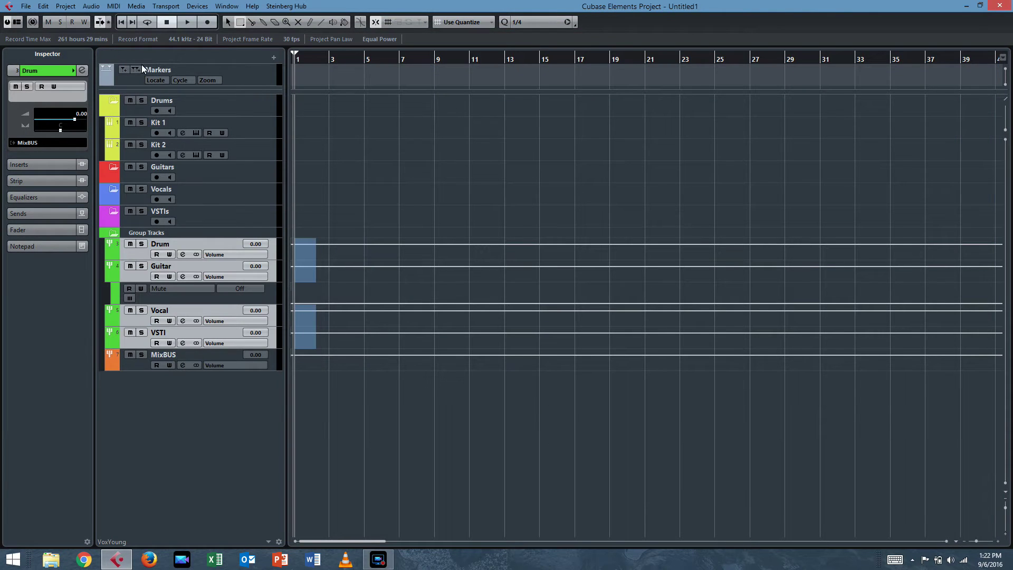
Step: Collapse the Group Tracks and Drums folders and select the Guitars folder track
{"action": "left_click", "coordinate": [110, 234]}
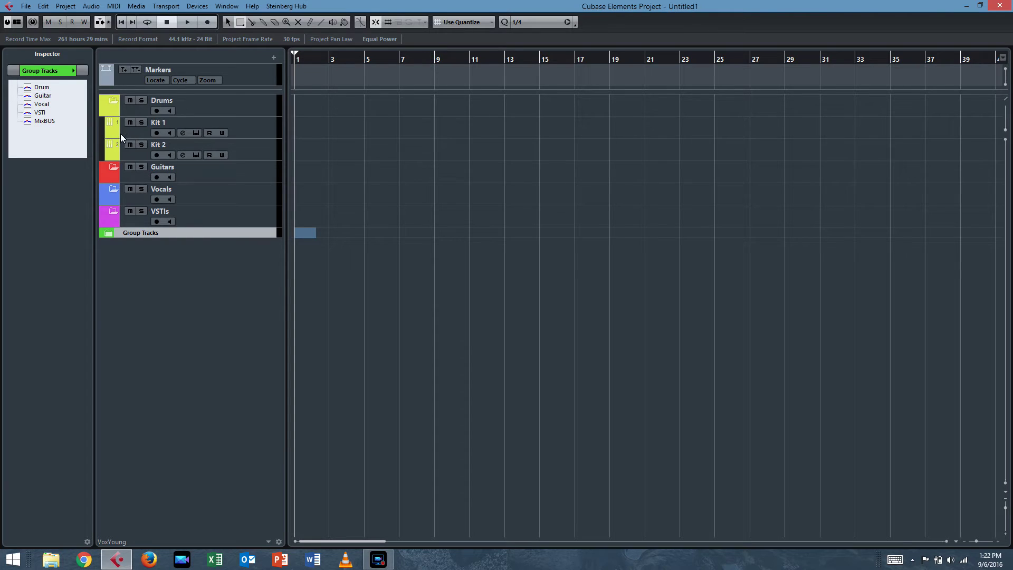
{"action": "left_click", "coordinate": [112, 102]}
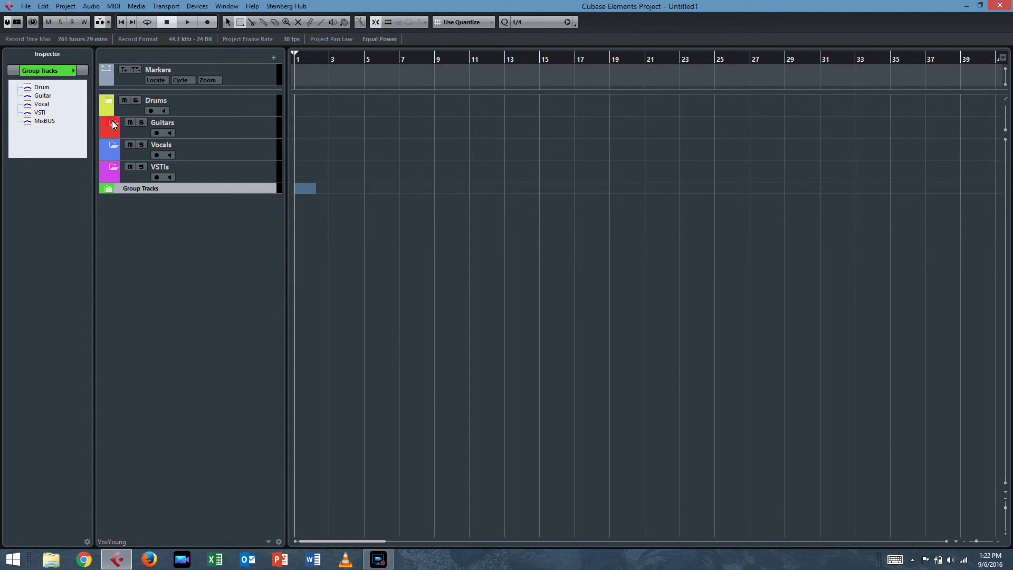
{"action": "left_click", "coordinate": [226, 130]}
Step: From the Guitars folder, add two mono audio tracks named Acoustic
{"action": "right_click", "coordinate": [228, 128]}
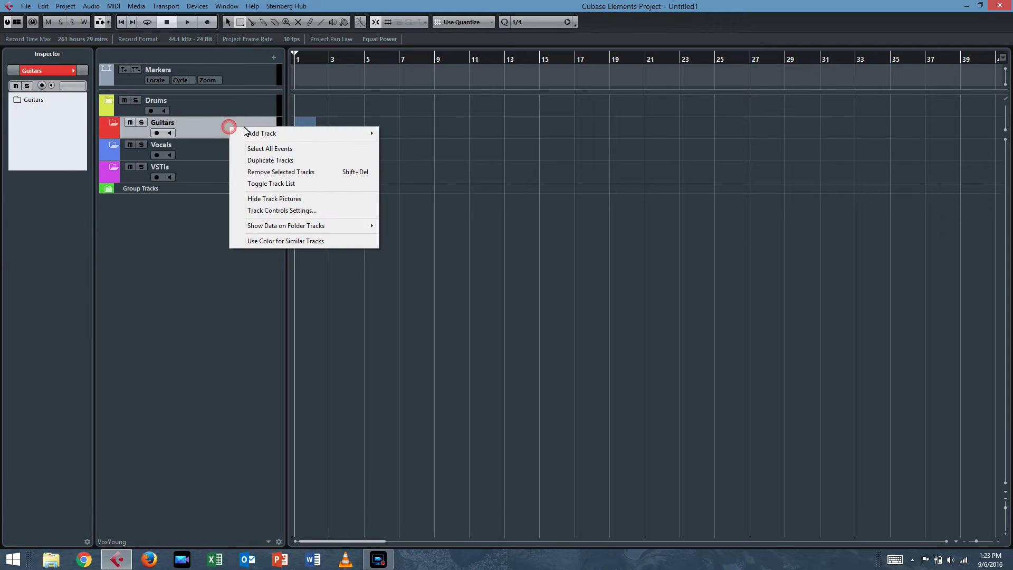
{"action": "mouse_move", "coordinate": [258, 134]}
{"action": "left_click", "coordinate": [219, 137]}
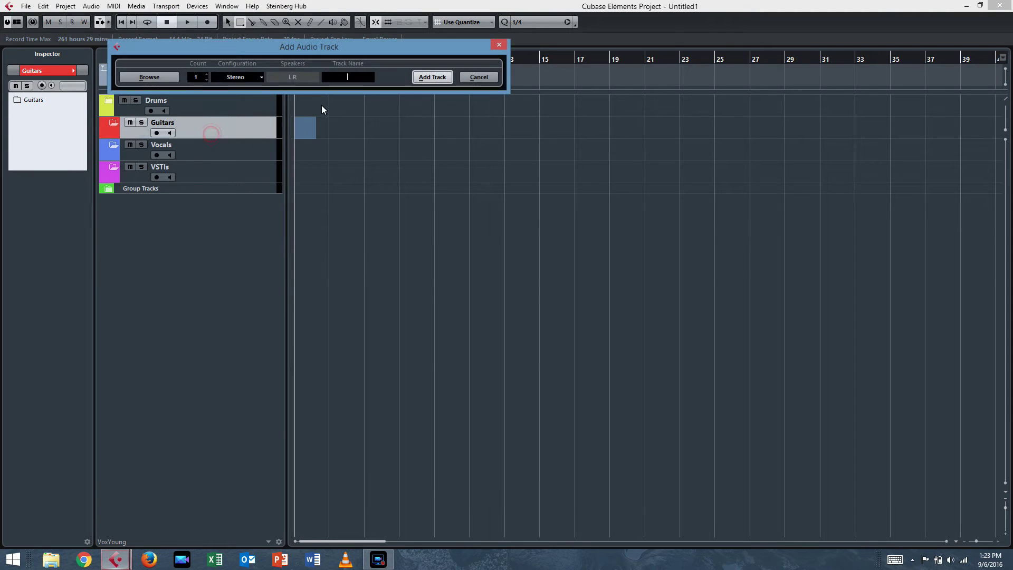
{"action": "left_click", "coordinate": [206, 75]}
{"action": "left_click", "coordinate": [236, 77]}
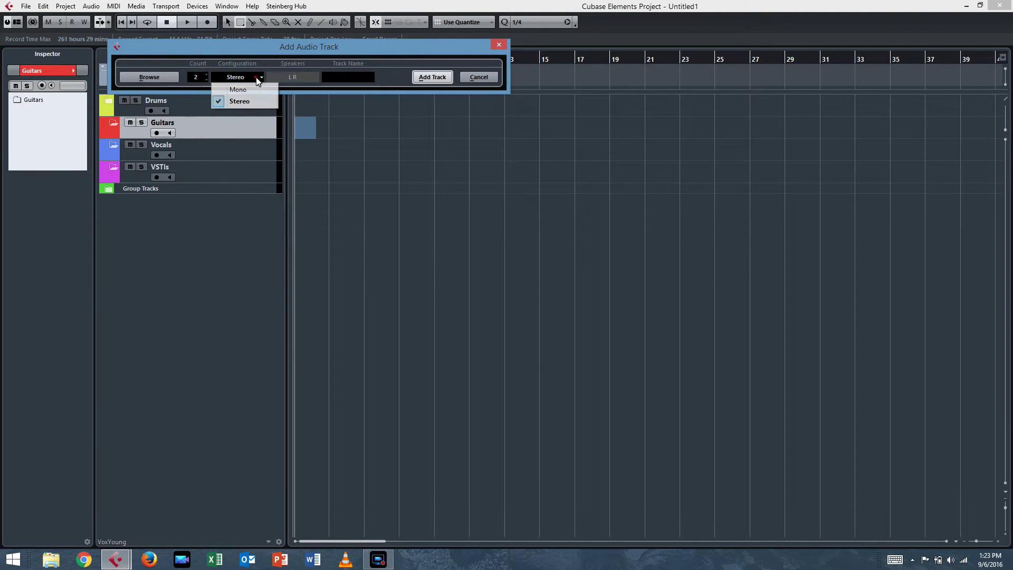
{"action": "left_click", "coordinate": [249, 89]}
{"action": "left_click", "coordinate": [347, 77]}
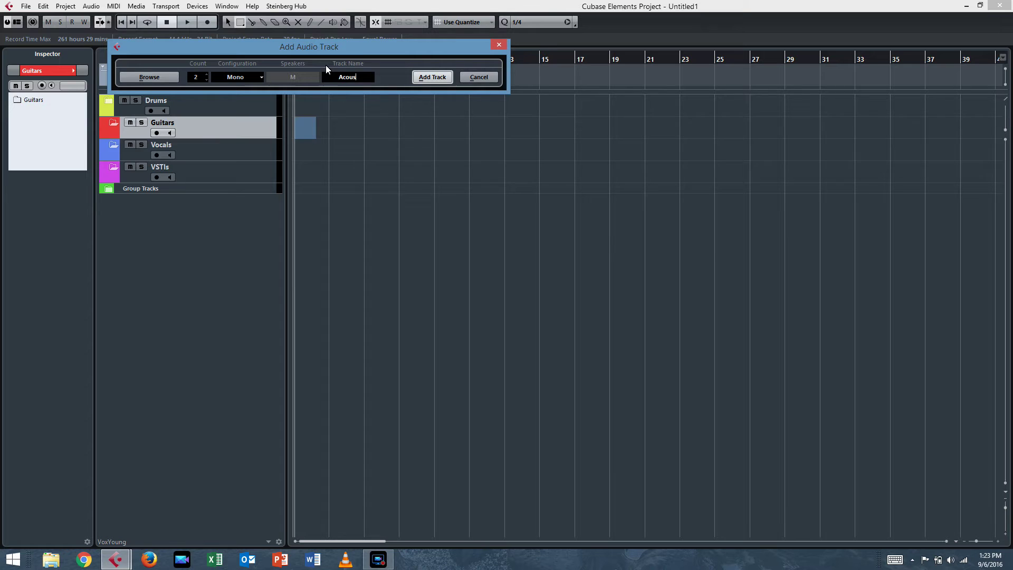
{"action": "type", "text": "Acoustic"}
{"action": "left_click", "coordinate": [433, 77]}
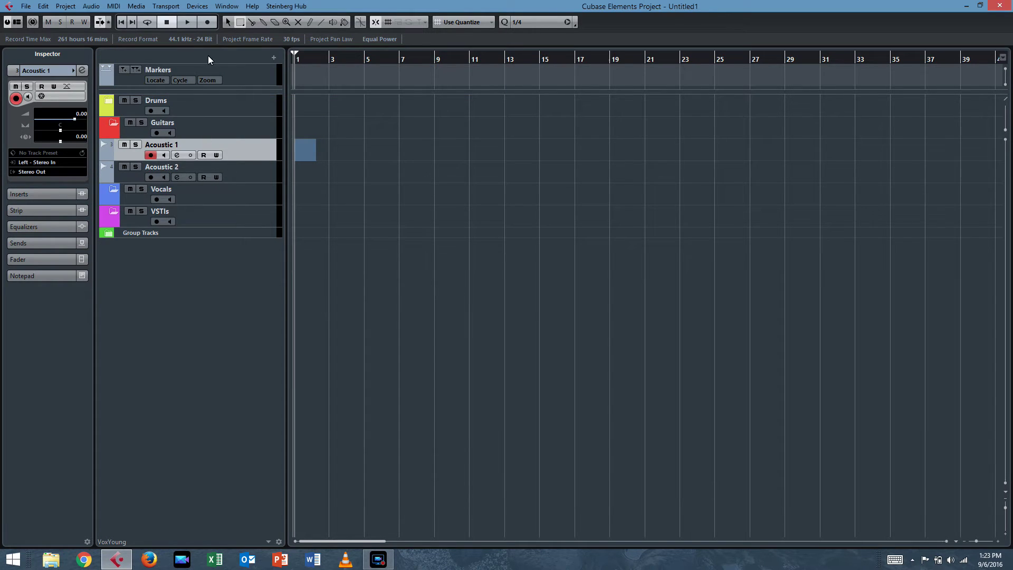
Step: Move Acoustic 1 and Acoustic 2 into the Guitars folder and colour both red
{"action": "left_click", "coordinate": [248, 166], "text": "ctrl"}
{"action": "left_click_drag", "start_coordinate": [249, 154], "coordinate": [250, 129]}
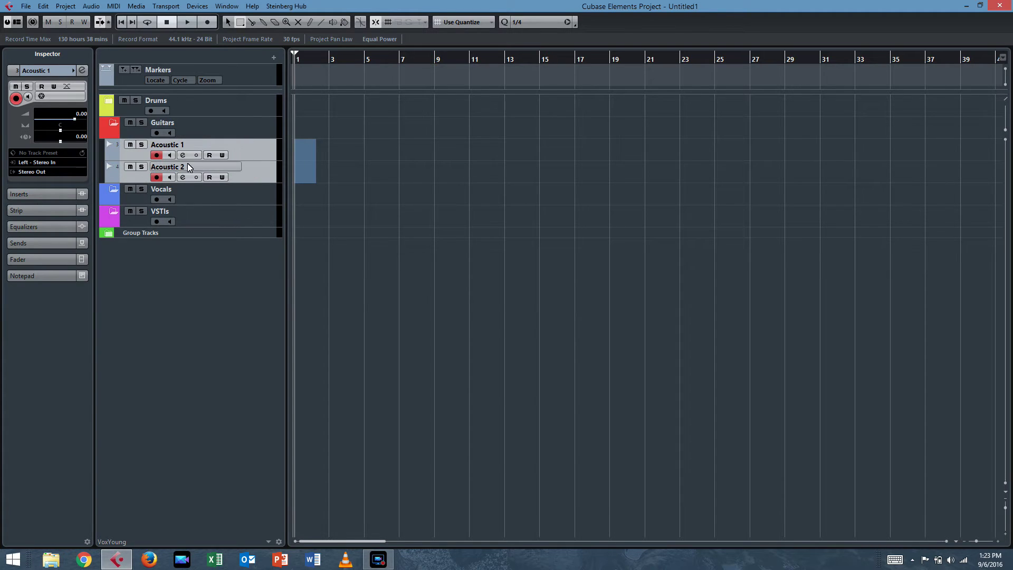
{"action": "left_click", "coordinate": [75, 71]}
{"action": "left_click", "coordinate": [93, 72]}
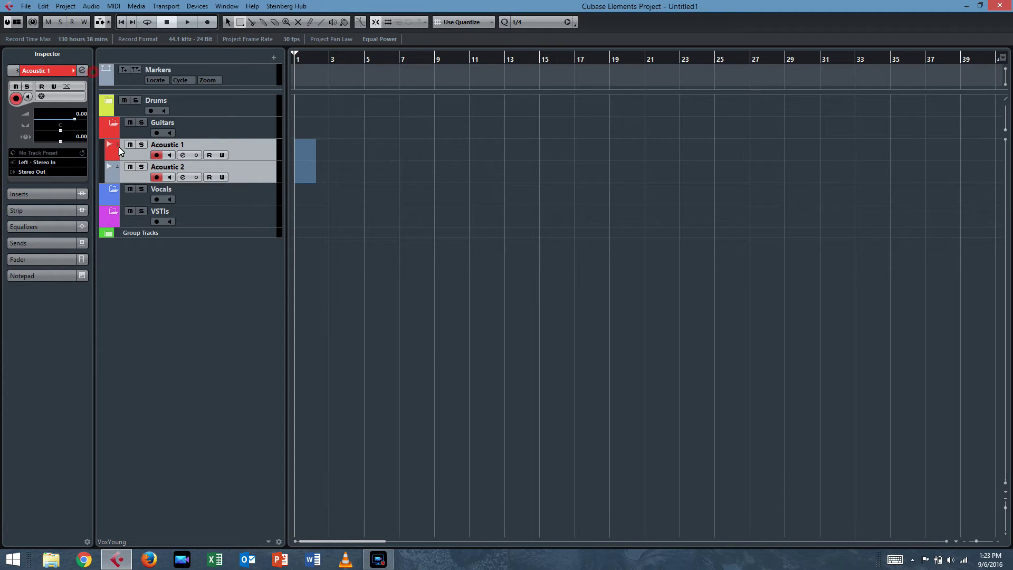
{"action": "left_click", "coordinate": [113, 169]}
{"action": "left_click", "coordinate": [75, 71]}
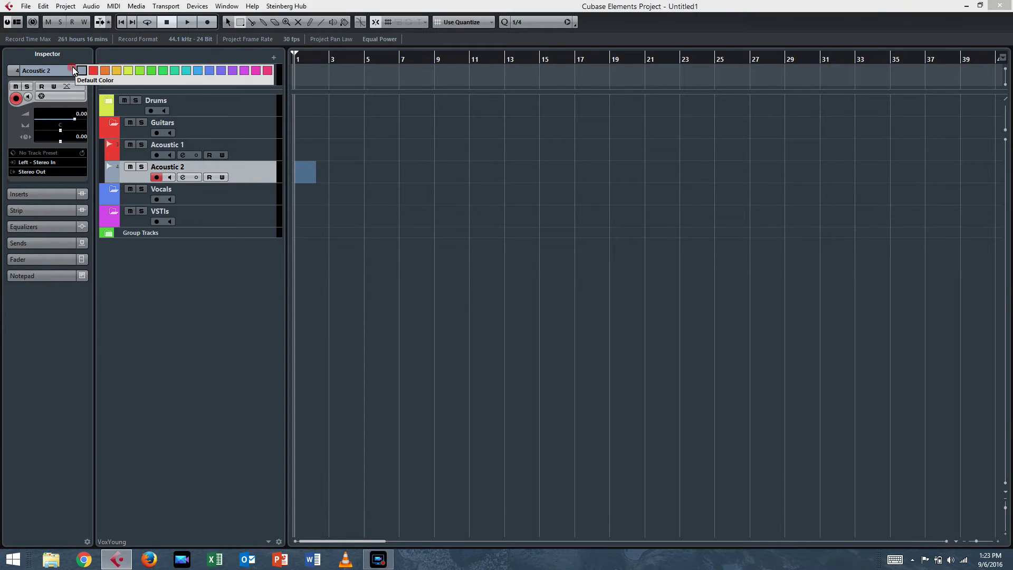
{"action": "left_click", "coordinate": [92, 72]}
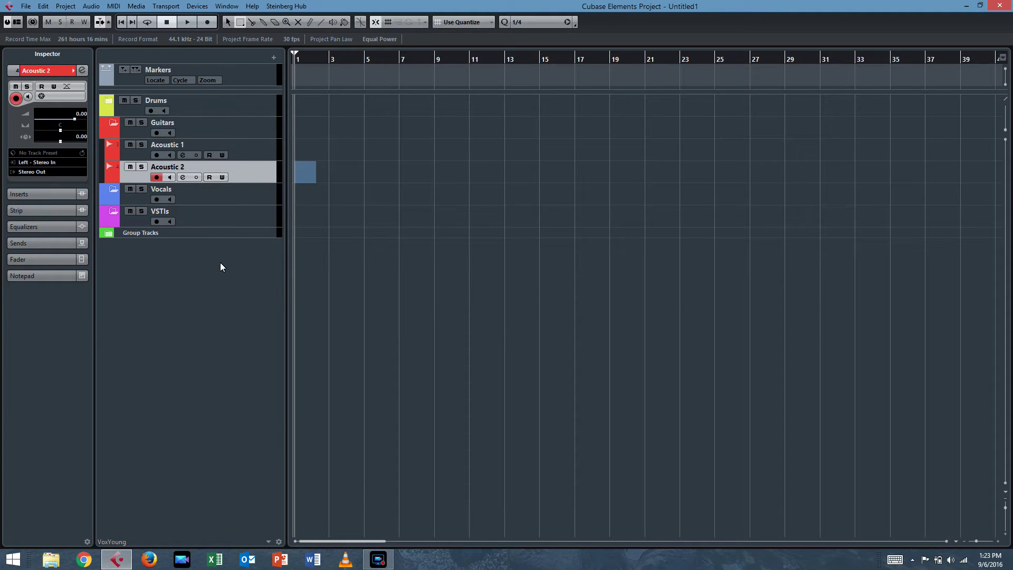
{"action": "left_click", "coordinate": [218, 131]}
{"action": "right_click", "coordinate": [220, 131]}
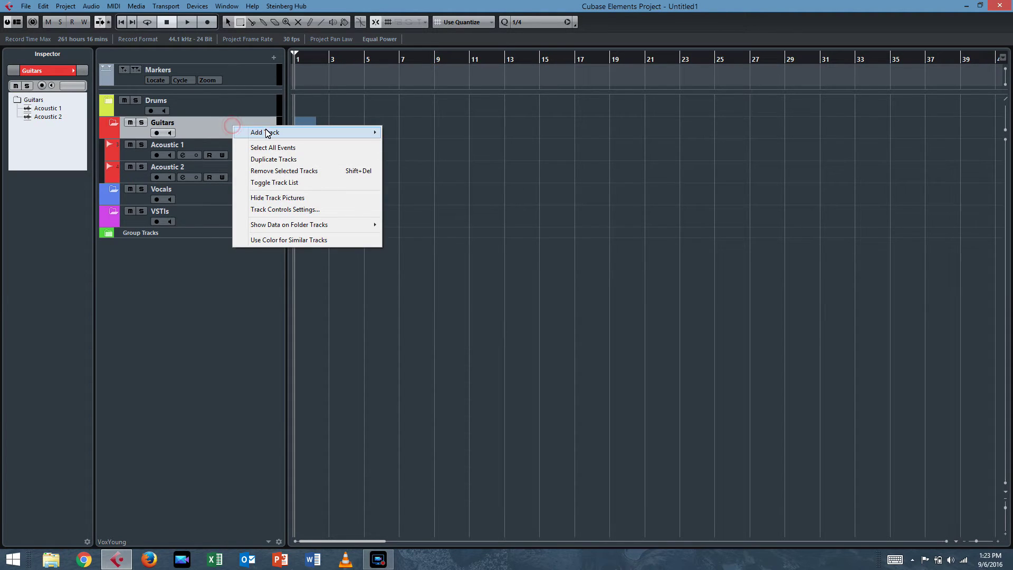
Step: From the Guitars folder, add four audio tracks named Electric Rhythm
{"action": "mouse_move", "coordinate": [267, 134]}
{"action": "right_click", "coordinate": [235, 137]}
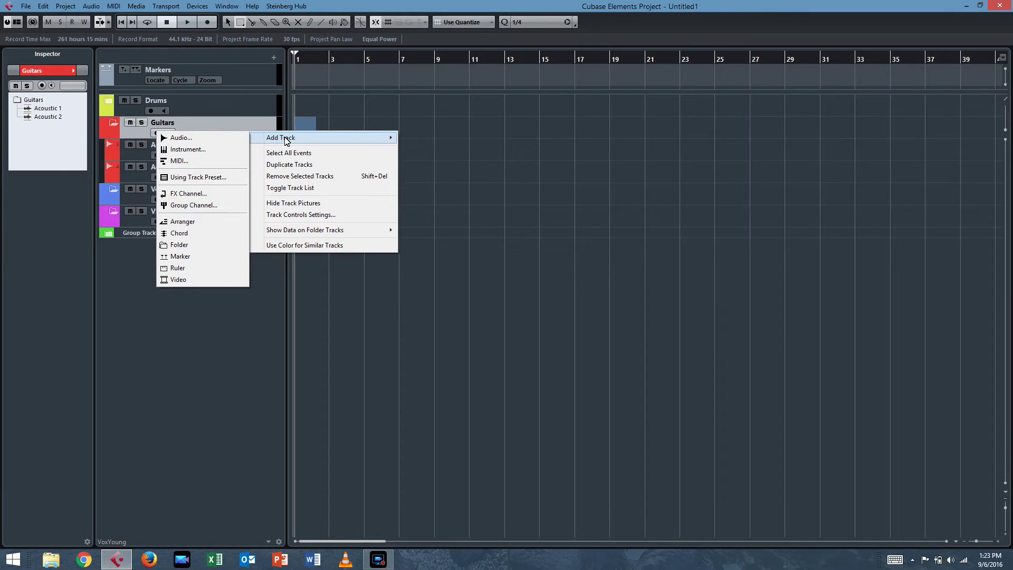
{"action": "left_click", "coordinate": [217, 139]}
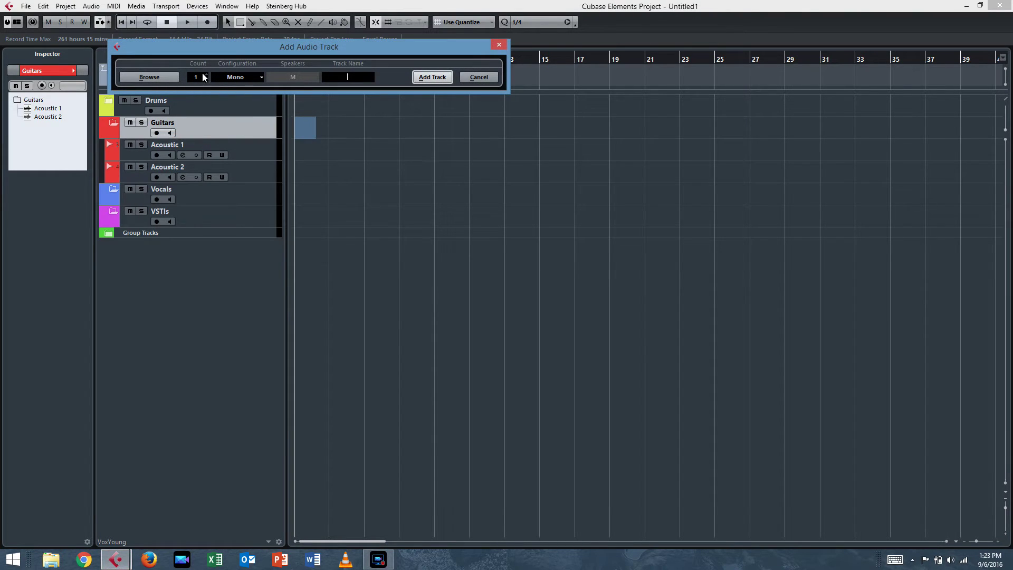
{"action": "scroll", "coordinate": [207, 73], "scroll_direction": "up", "scroll_amount": 3}
{"action": "left_click", "coordinate": [433, 77]}
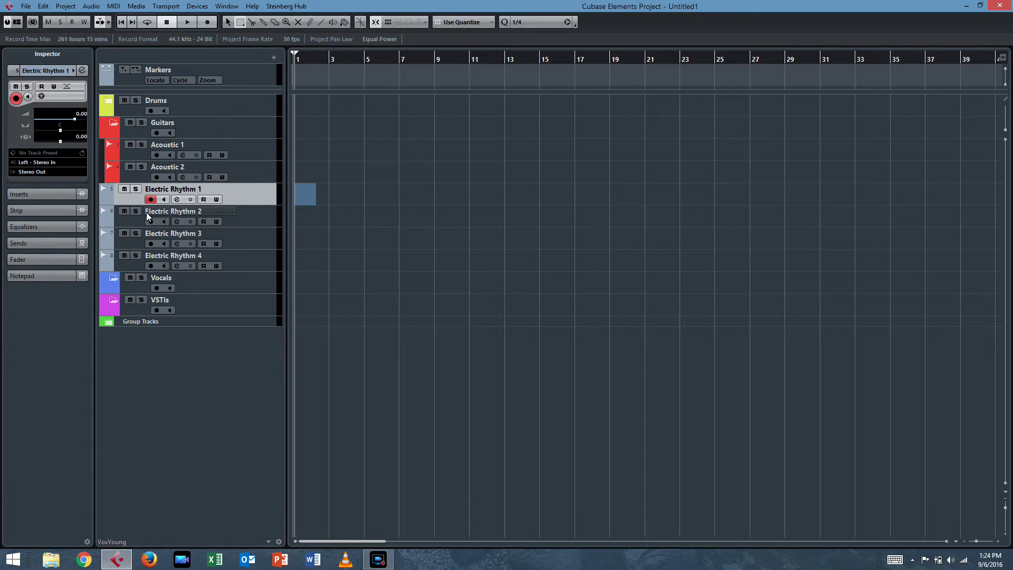
Step: Rename tracks 3 and 4 to DI Electric Rhythm, then move all four into Guitars
{"action": "double_click", "coordinate": [172, 233]}
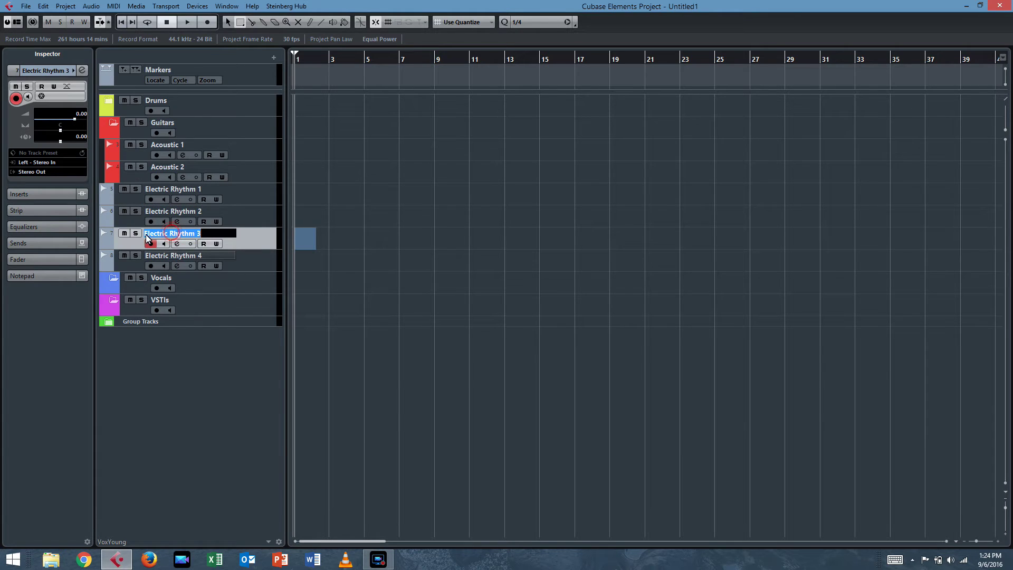
{"action": "type", "text": "DI"}
{"action": "left_click", "coordinate": [218, 236]}
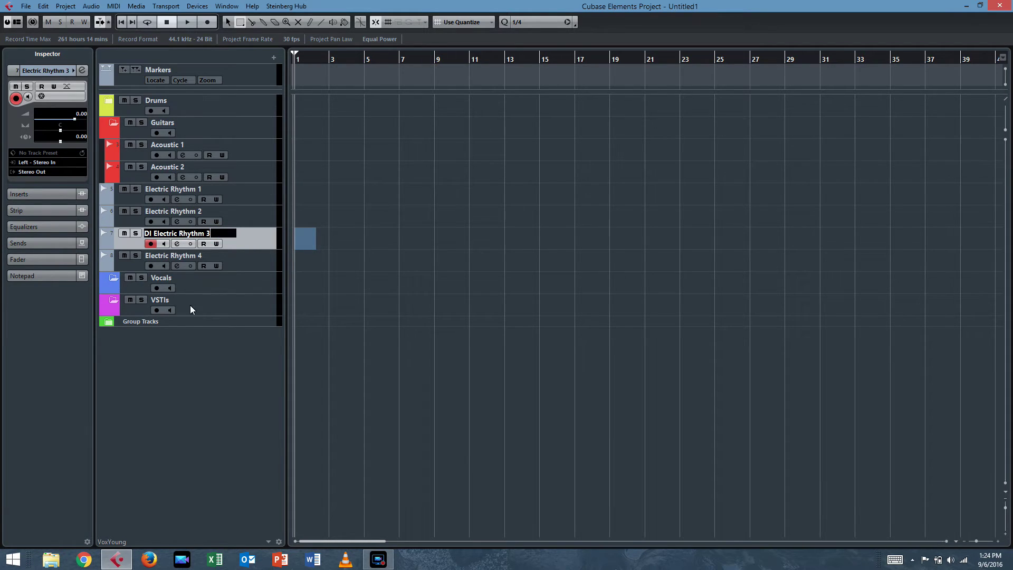
{"action": "double_click", "coordinate": [177, 255]}
{"action": "left_click", "coordinate": [144, 255]}
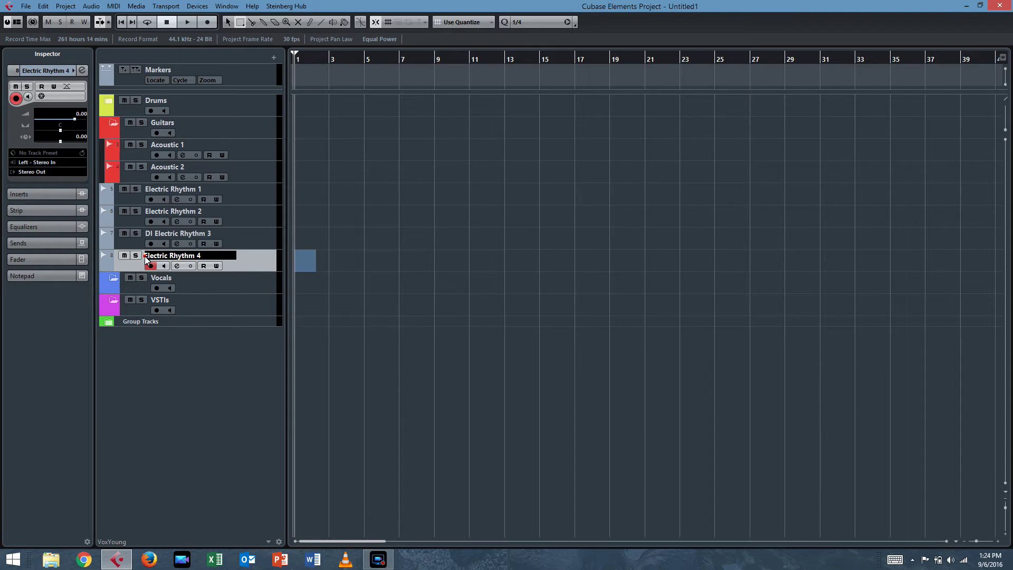
{"action": "type", "text": "DI"}
{"action": "left_click", "coordinate": [267, 262]}
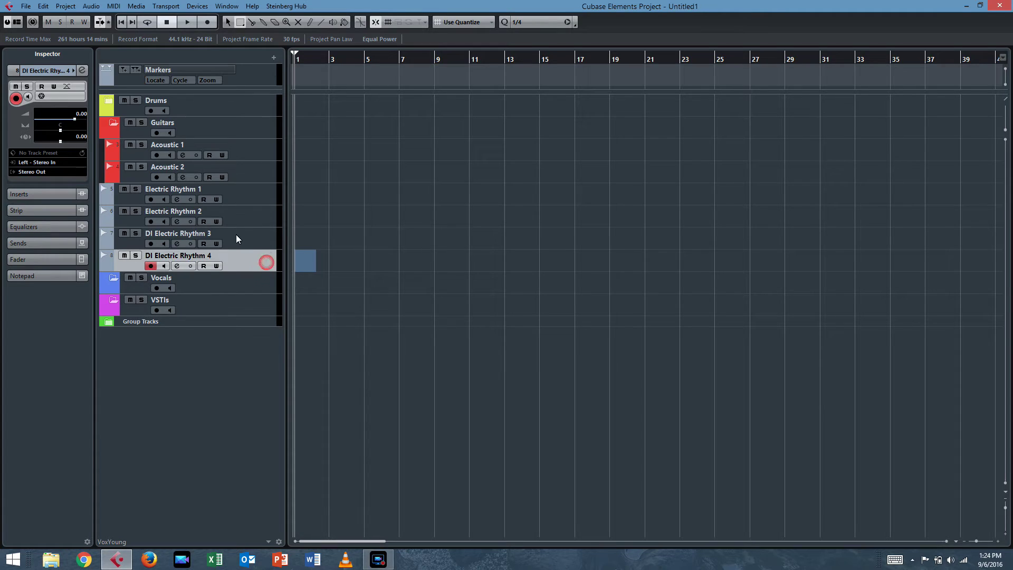
{"action": "left_click", "coordinate": [246, 193], "text": "shift"}
{"action": "left_click_drag", "start_coordinate": [246, 193], "coordinate": [237, 131]}
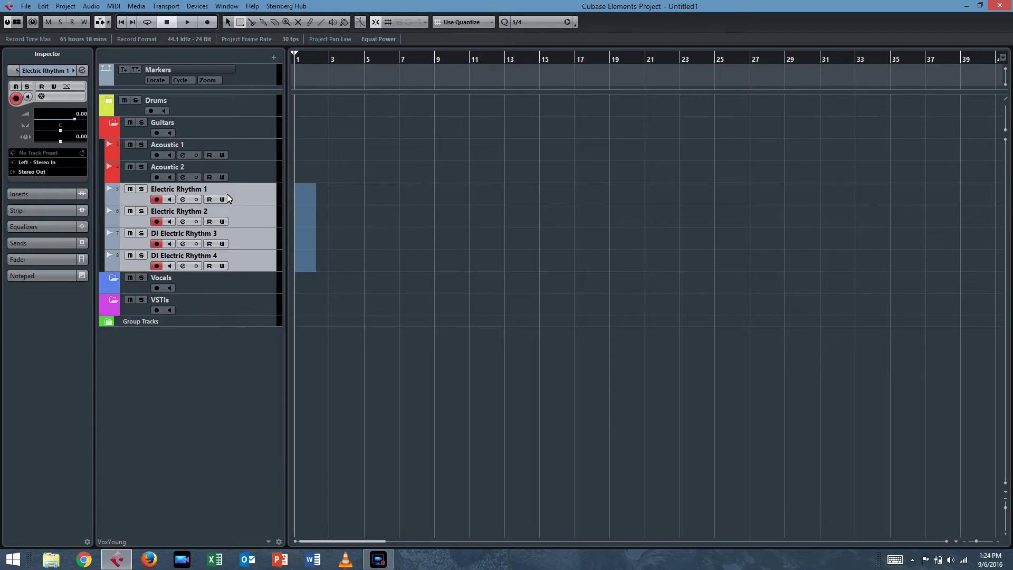
Step: Colour Electric Rhythm 1, Electric Rhythm 2, DI Electric Rhythm 3 and DI Electric Rhythm 4 red
{"action": "left_click", "coordinate": [245, 197]}
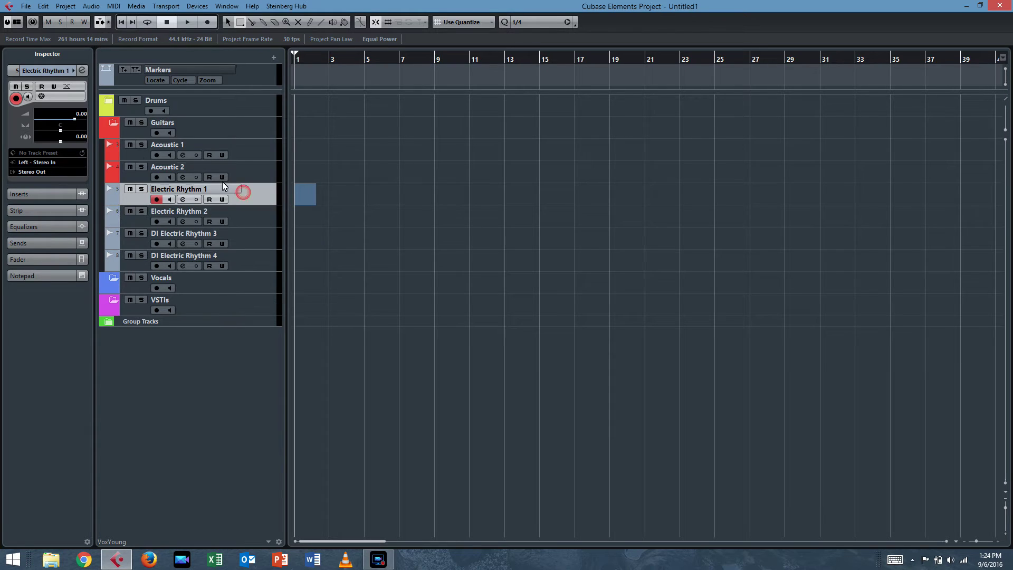
{"action": "left_click", "coordinate": [74, 71]}
{"action": "left_click", "coordinate": [93, 70]}
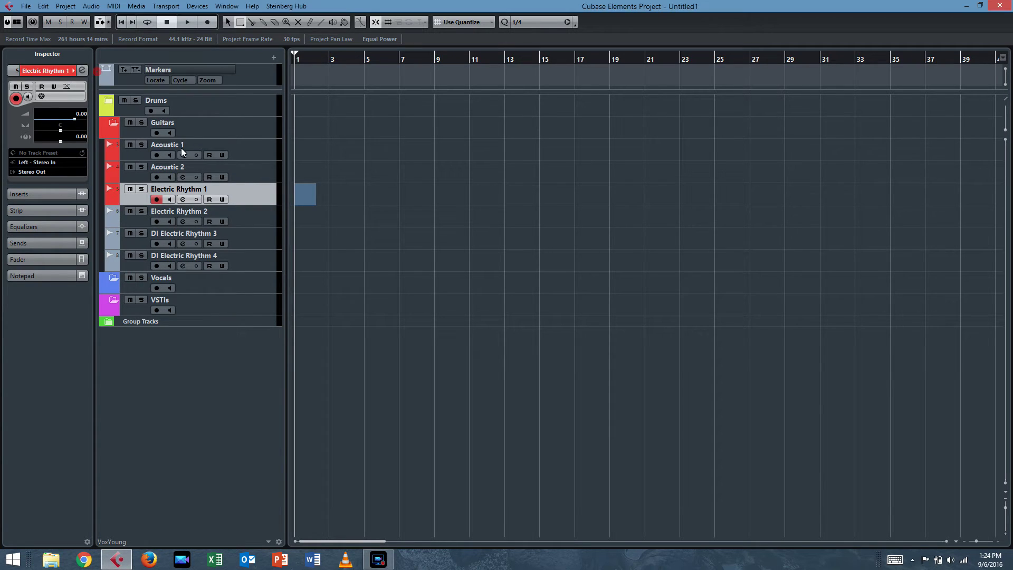
{"action": "left_click", "coordinate": [252, 217]}
{"action": "left_click", "coordinate": [74, 73]}
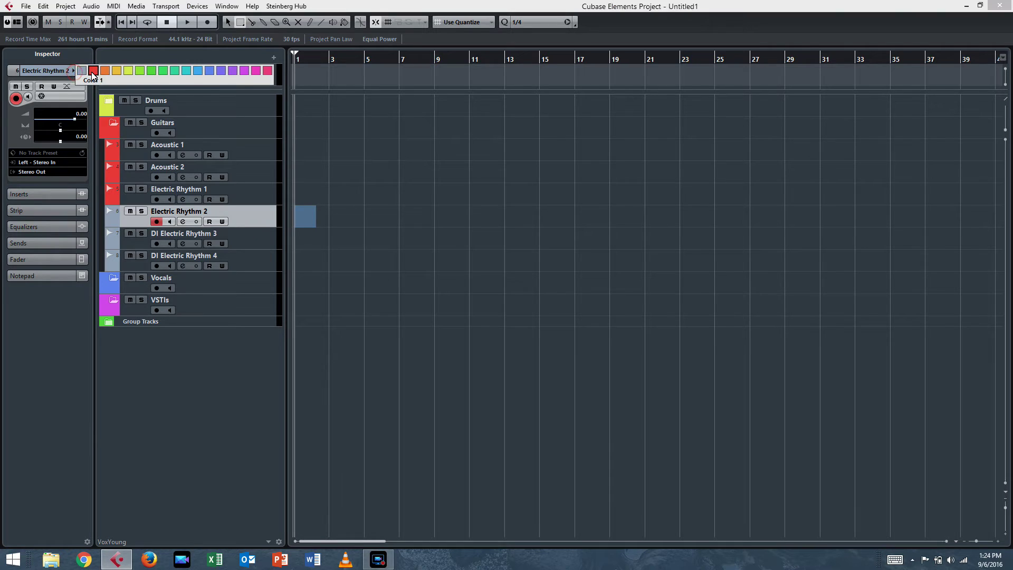
{"action": "left_click", "coordinate": [92, 70]}
{"action": "left_click", "coordinate": [252, 241]}
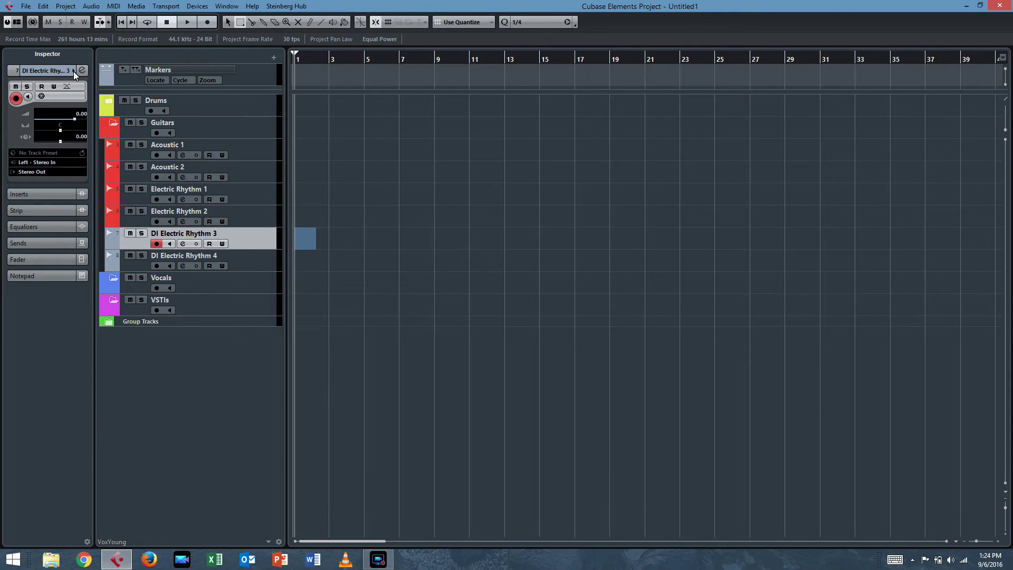
{"action": "left_click", "coordinate": [75, 72]}
{"action": "left_click", "coordinate": [93, 71]}
{"action": "left_click", "coordinate": [253, 267]}
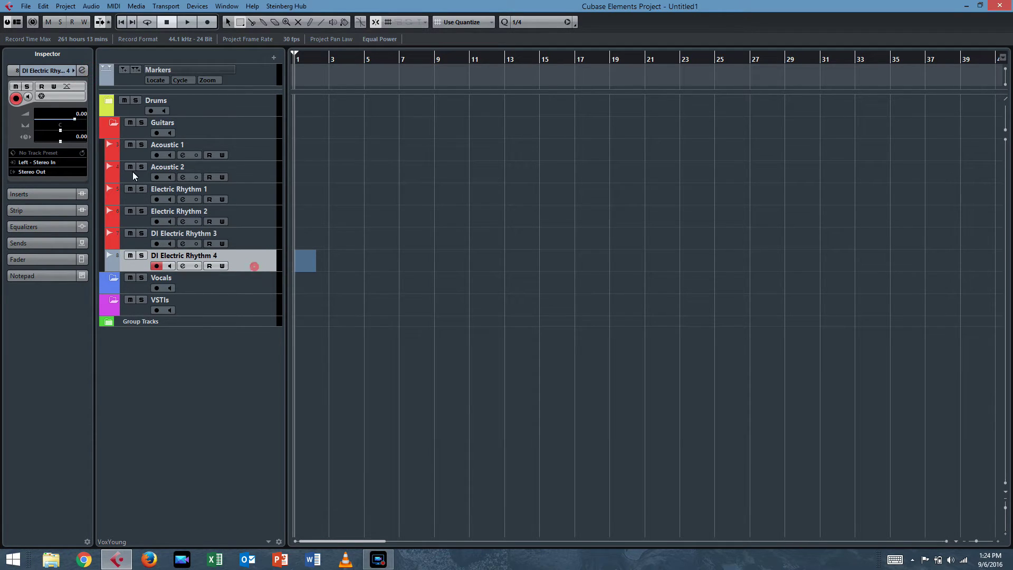
{"action": "left_click", "coordinate": [74, 70]}
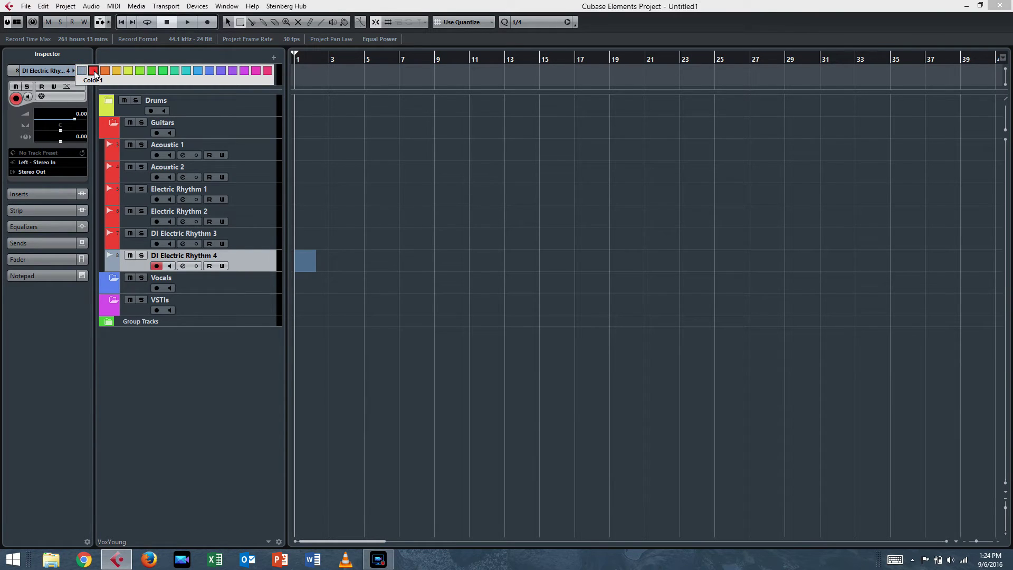
{"action": "left_click", "coordinate": [94, 71]}
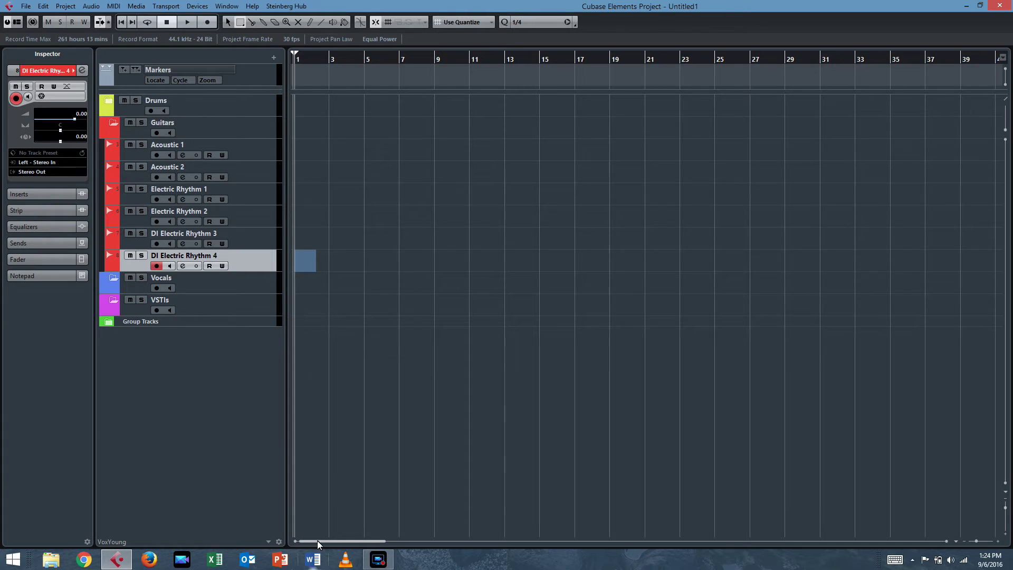
Step: From the Guitars folder, add two audio tracks named Electric Lead 1 and 2
{"action": "left_click", "coordinate": [220, 132]}
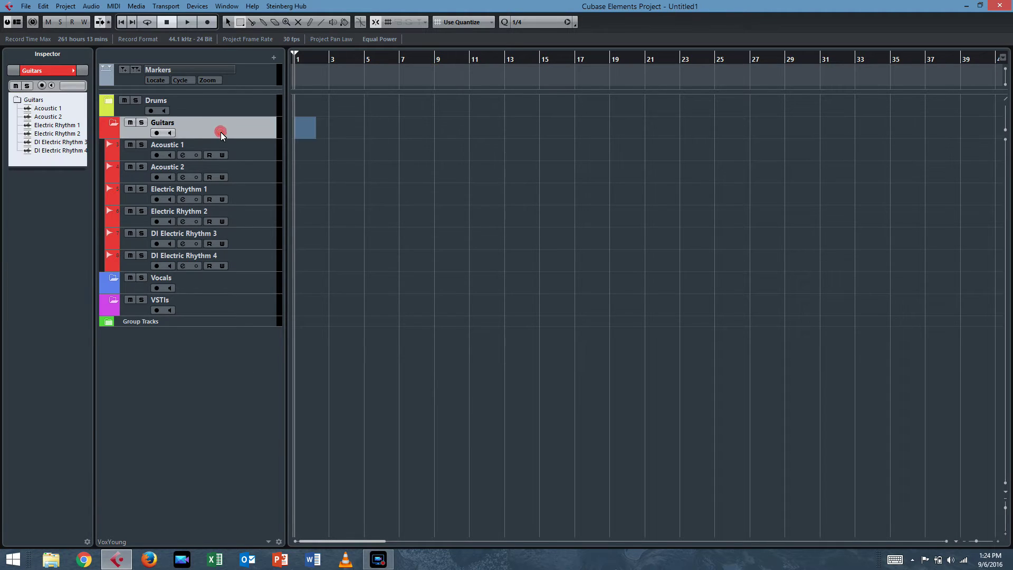
{"action": "right_click", "coordinate": [221, 132]}
{"action": "left_click", "coordinate": [243, 139]}
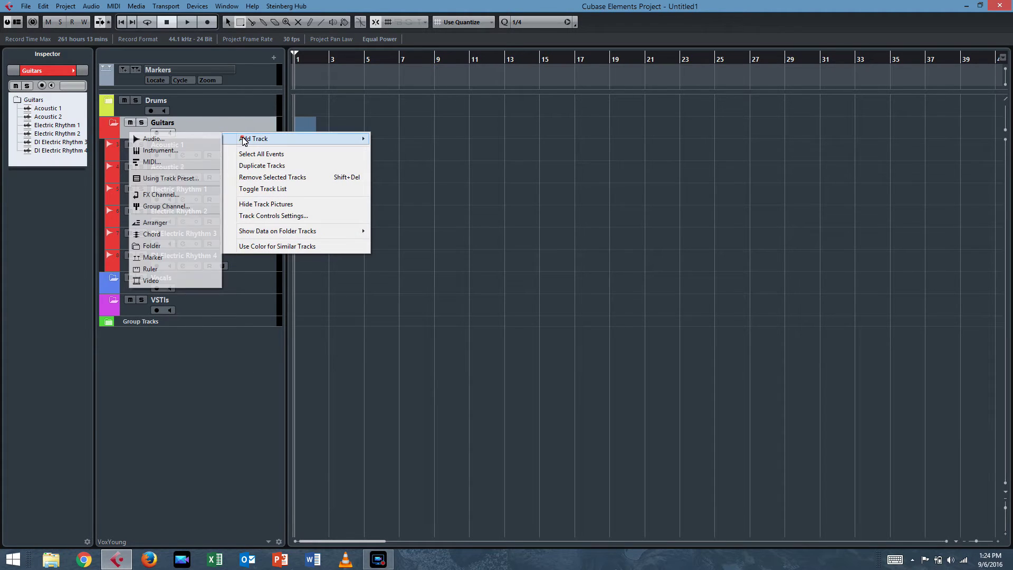
{"action": "left_click", "coordinate": [182, 138]}
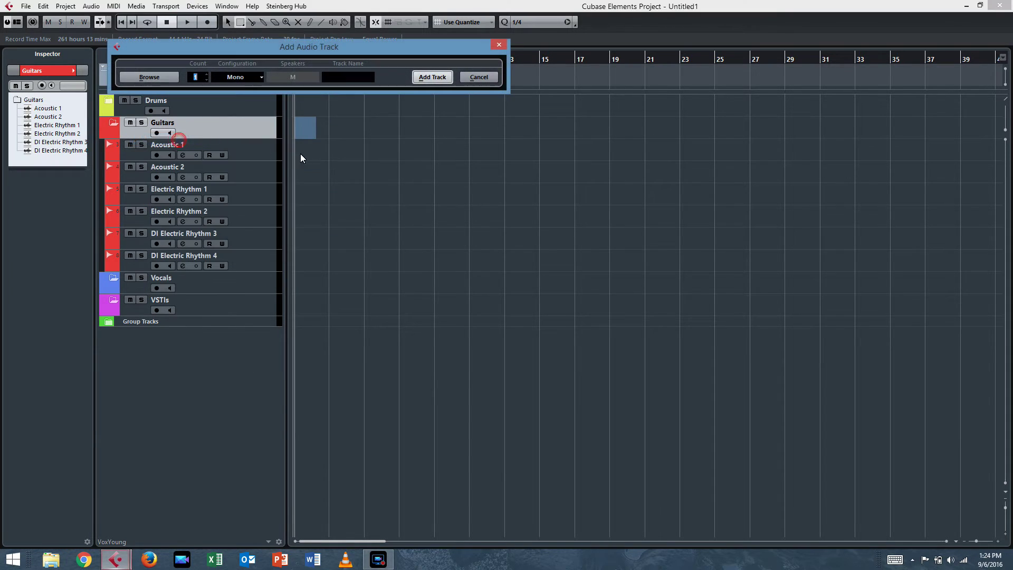
{"action": "left_click", "coordinate": [206, 75]}
{"action": "left_click", "coordinate": [334, 79]}
{"action": "left_click", "coordinate": [432, 77]}
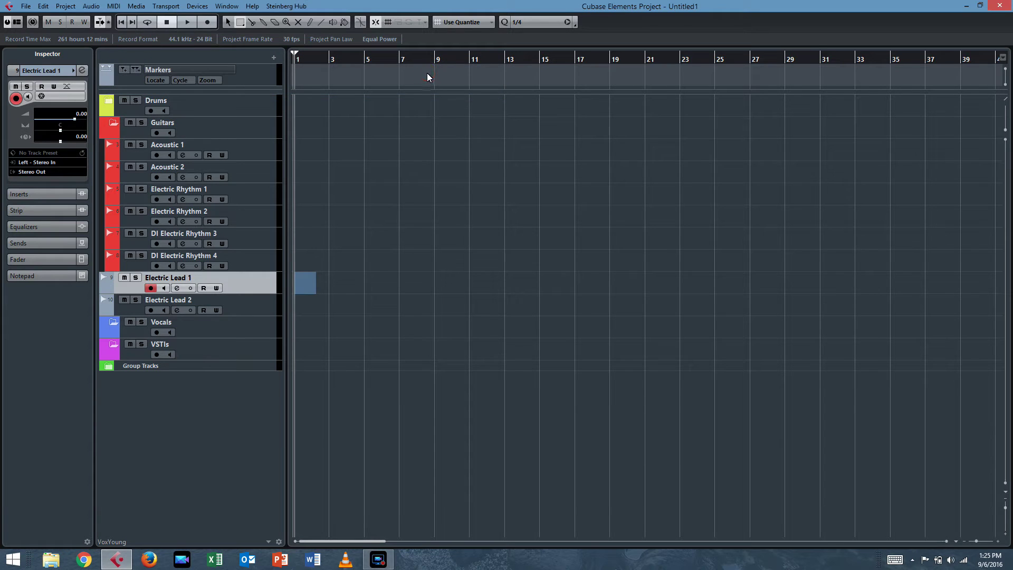
Step: Move both Electric Lead tracks into the Guitars folder and colour each red
{"action": "left_click", "coordinate": [246, 301], "text": "ctrl"}
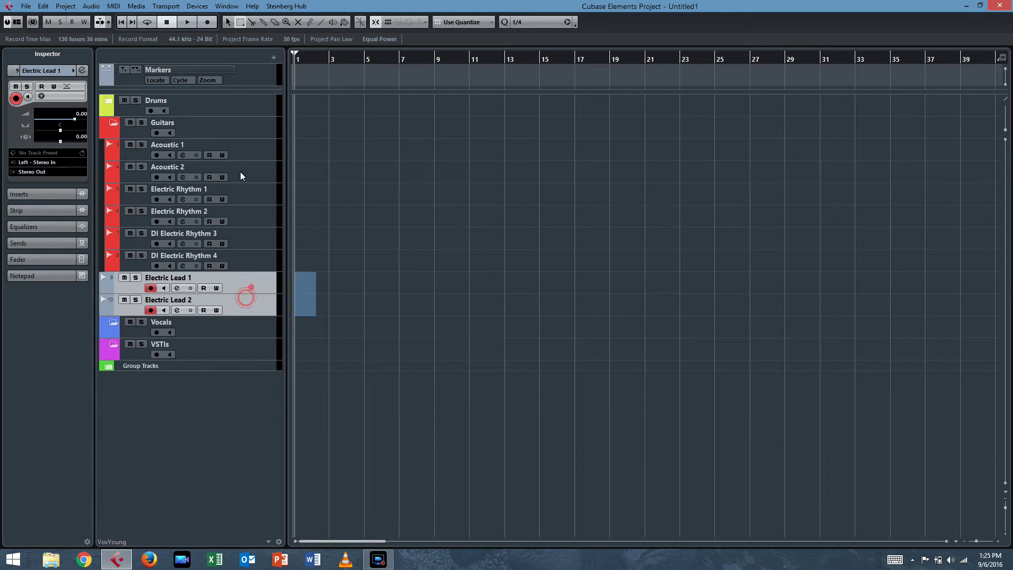
{"action": "left_click_drag", "start_coordinate": [239, 172], "coordinate": [232, 131]}
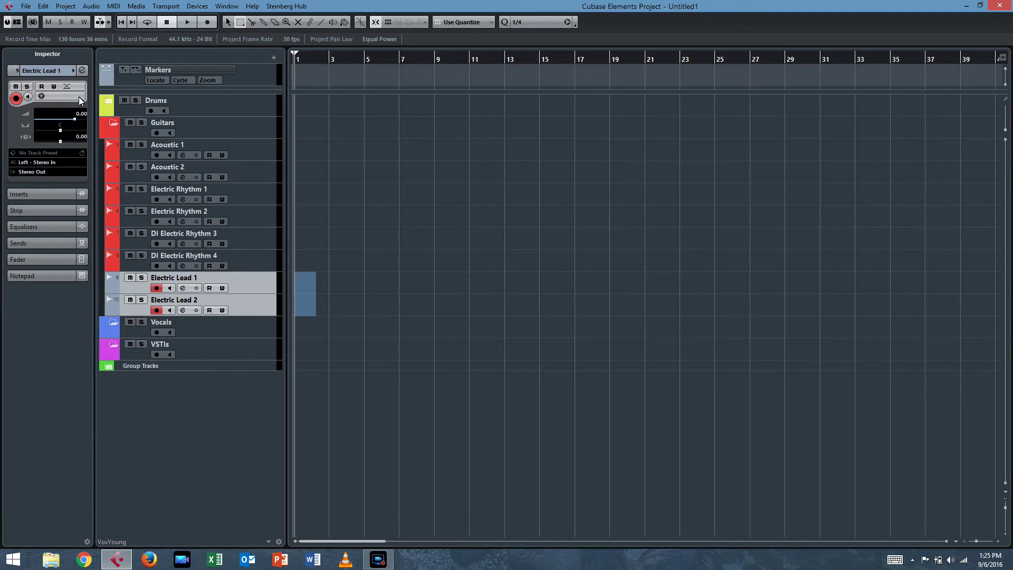
{"action": "left_click", "coordinate": [72, 71]}
{"action": "left_click", "coordinate": [92, 71]}
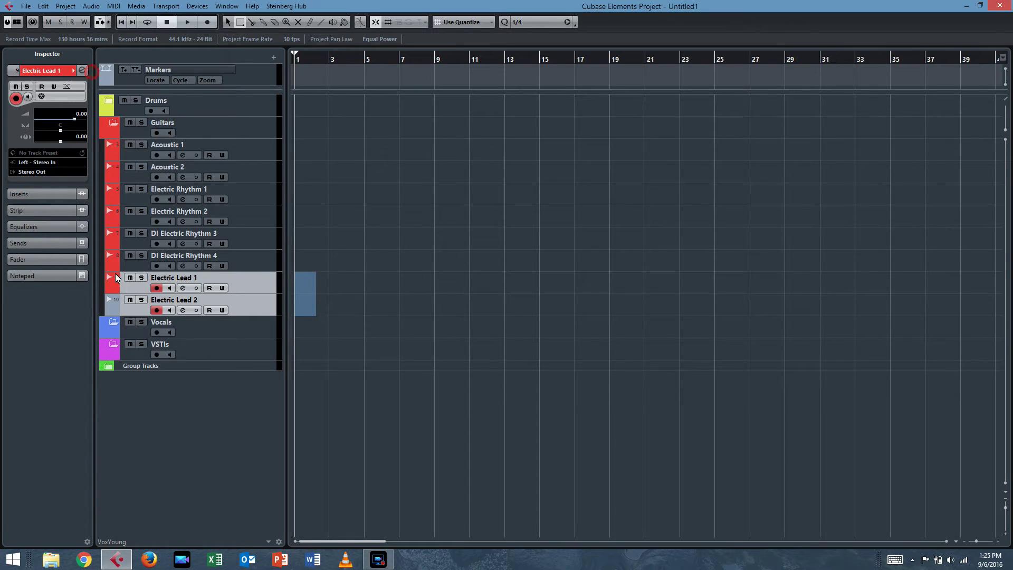
{"action": "left_click", "coordinate": [116, 308]}
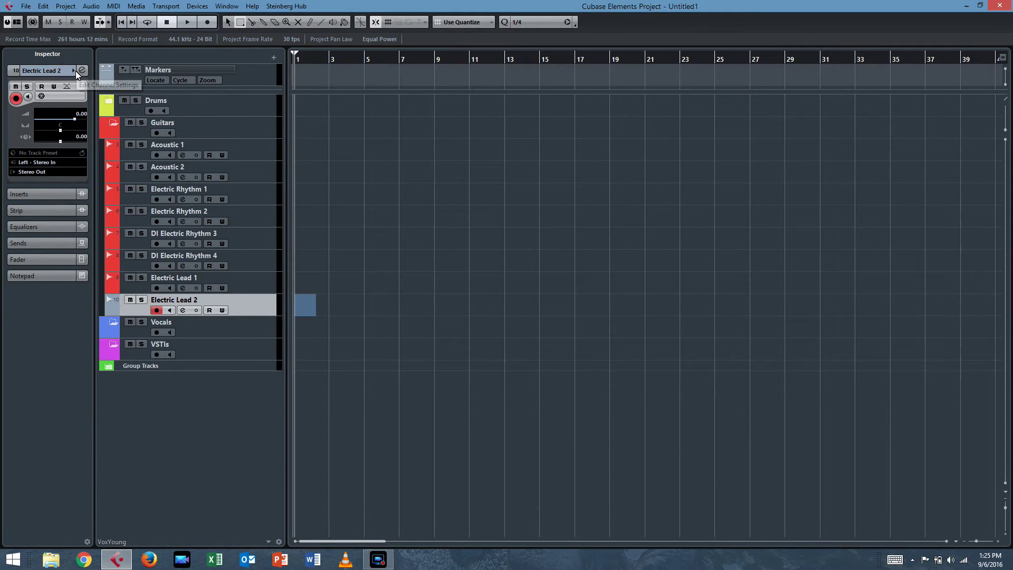
{"action": "left_click", "coordinate": [74, 71]}
{"action": "left_click", "coordinate": [93, 71]}
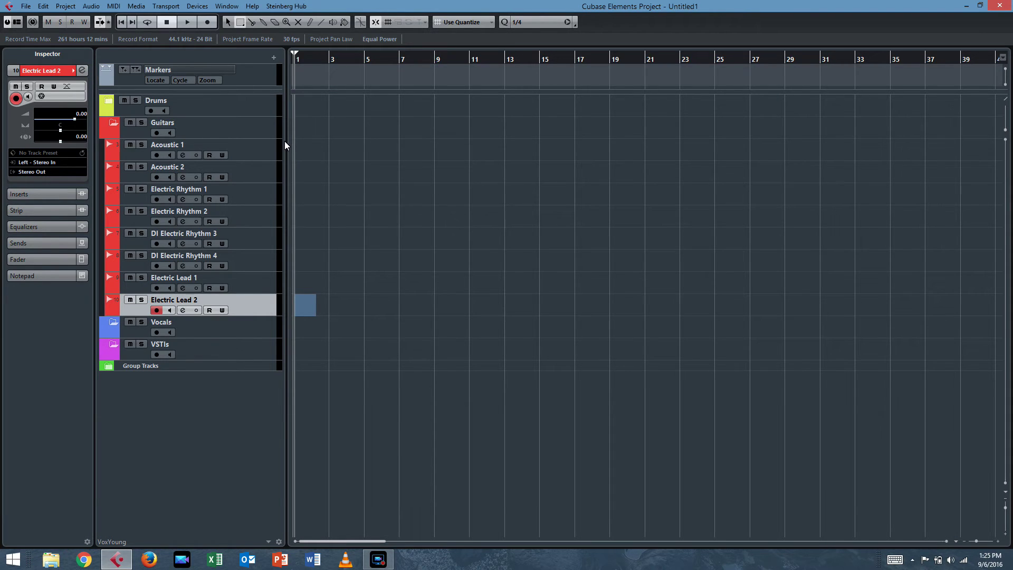
Step: In the MixConsole, hide the Drums channels and select Acoustic 1 through Electric Lead 2
{"action": "key", "text": "F3"}
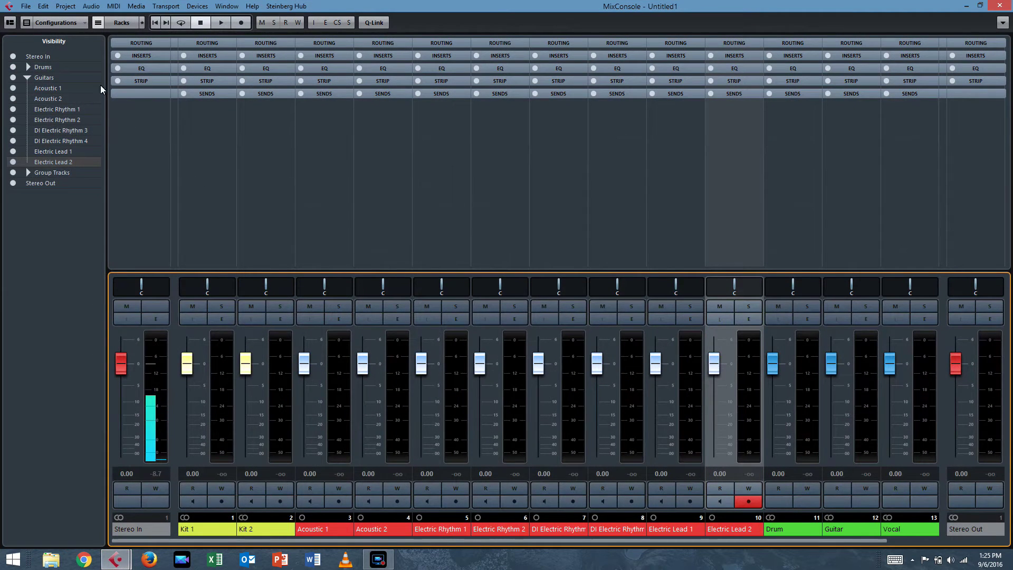
{"action": "left_click", "coordinate": [13, 67]}
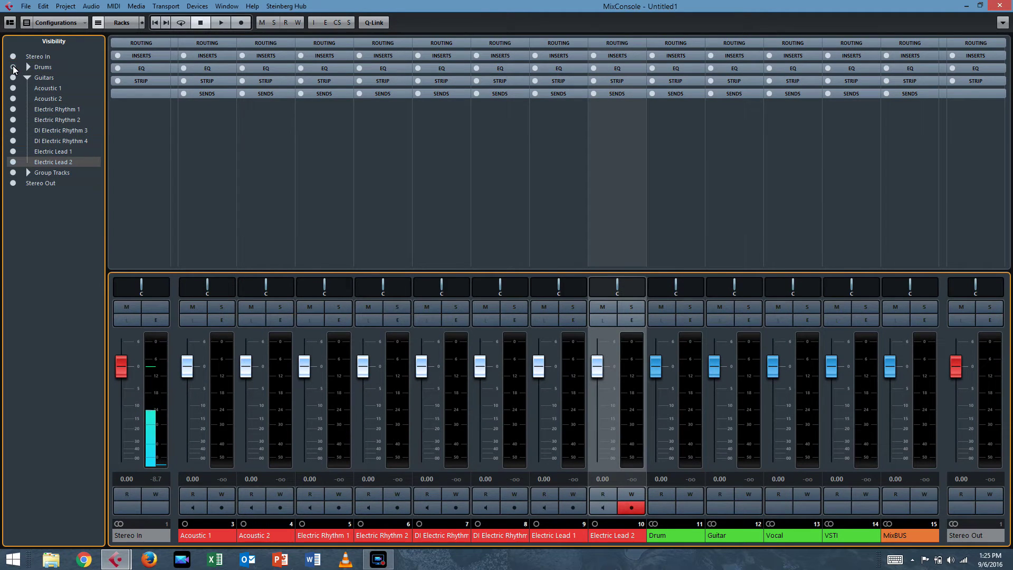
{"action": "left_click", "coordinate": [192, 532], "text": "shift"}
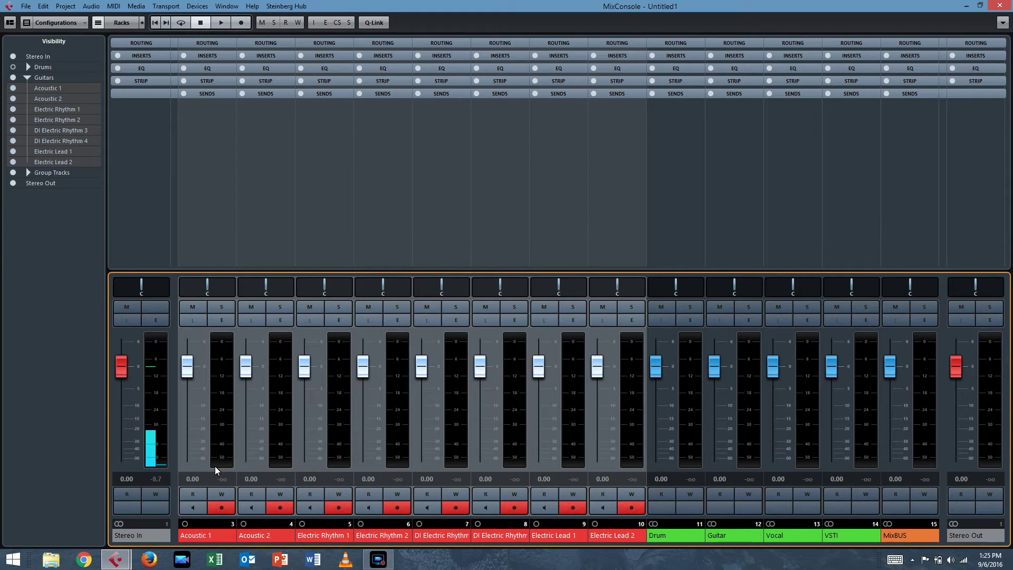
Step: Back in the project, add an audio track named Bass from the Guitars folder
{"action": "key", "text": "F3"}
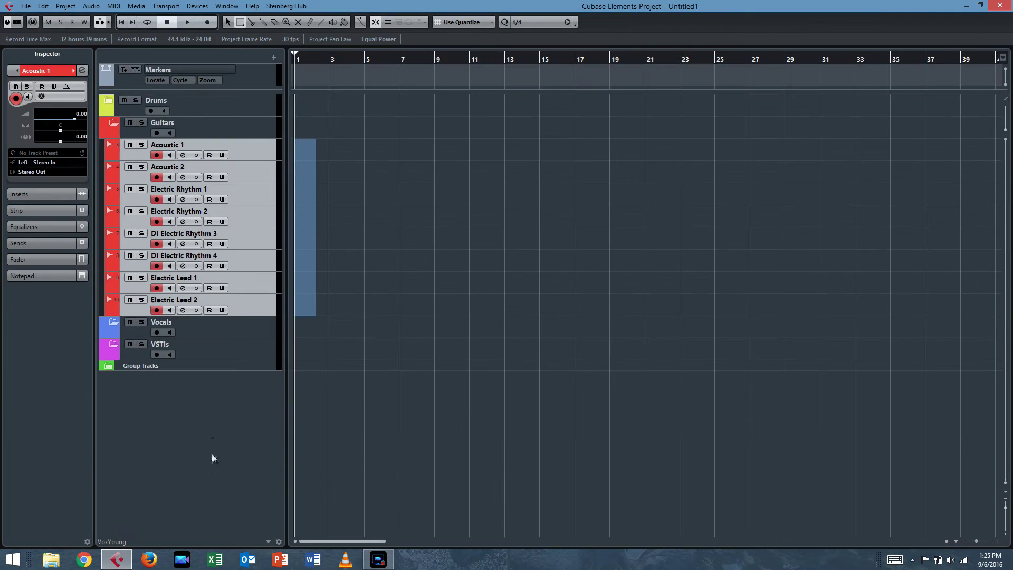
{"action": "left_click", "coordinate": [226, 135]}
{"action": "right_click", "coordinate": [227, 134]}
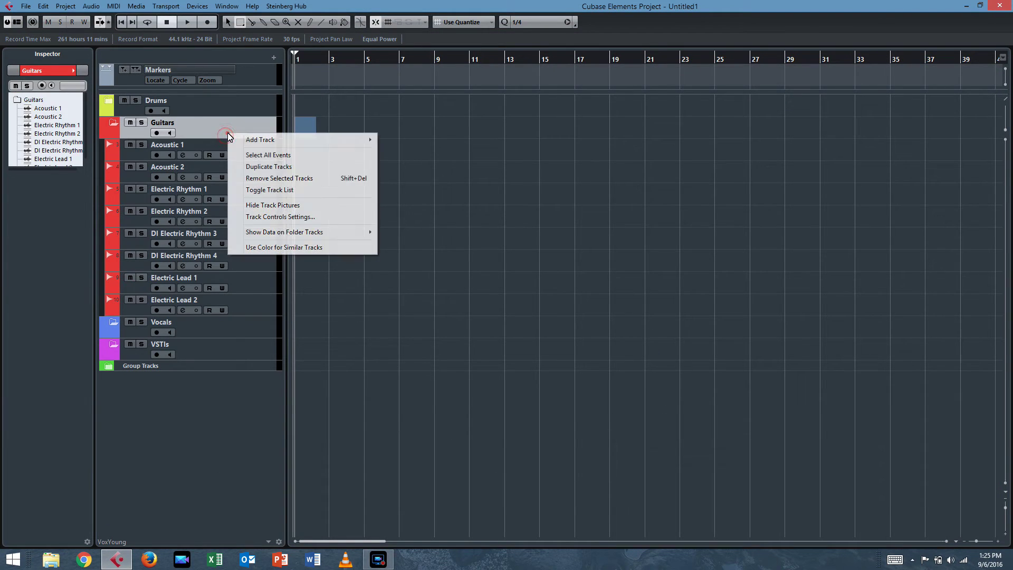
{"action": "mouse_move", "coordinate": [257, 144]}
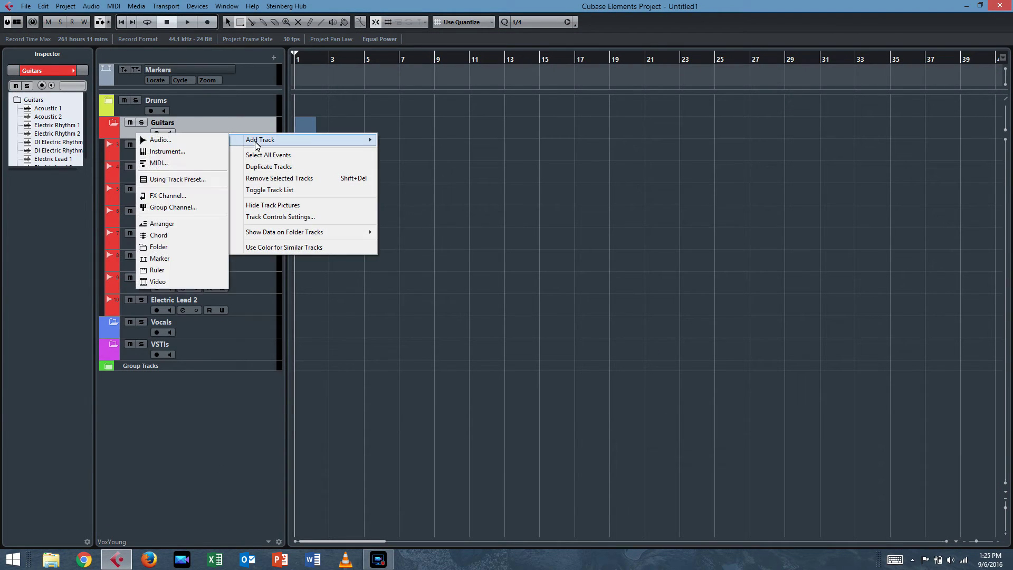
{"action": "left_click", "coordinate": [218, 140]}
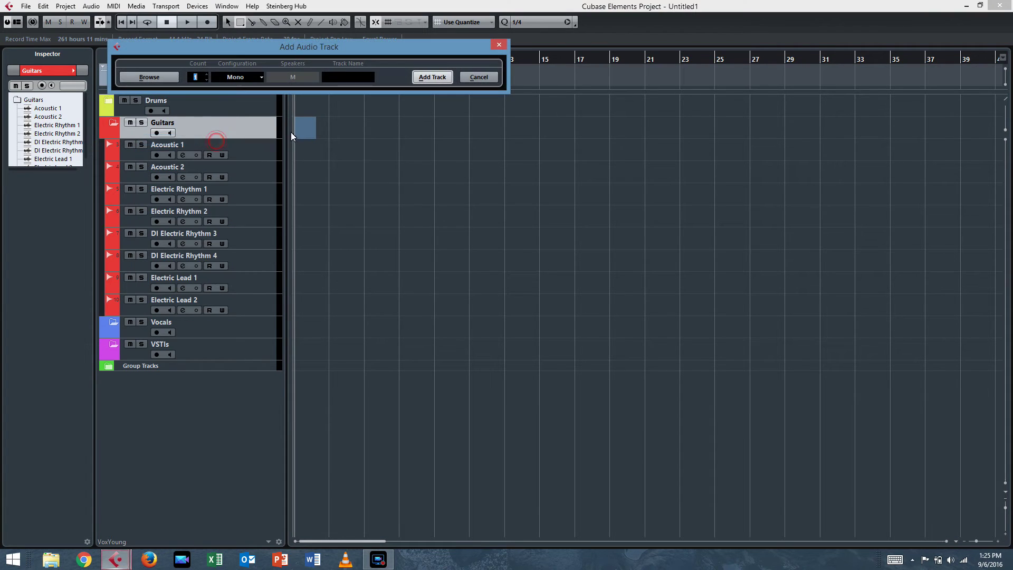
{"action": "left_click", "coordinate": [348, 77]}
{"action": "type", "text": "E"}
{"action": "type", "text": "ass"}
{"action": "left_click", "coordinate": [420, 79]}
Step: Move the Bass track into the Guitars folder, colour it red, and show the MixConsole
{"action": "left_click_drag", "start_coordinate": [249, 328], "coordinate": [242, 135]}
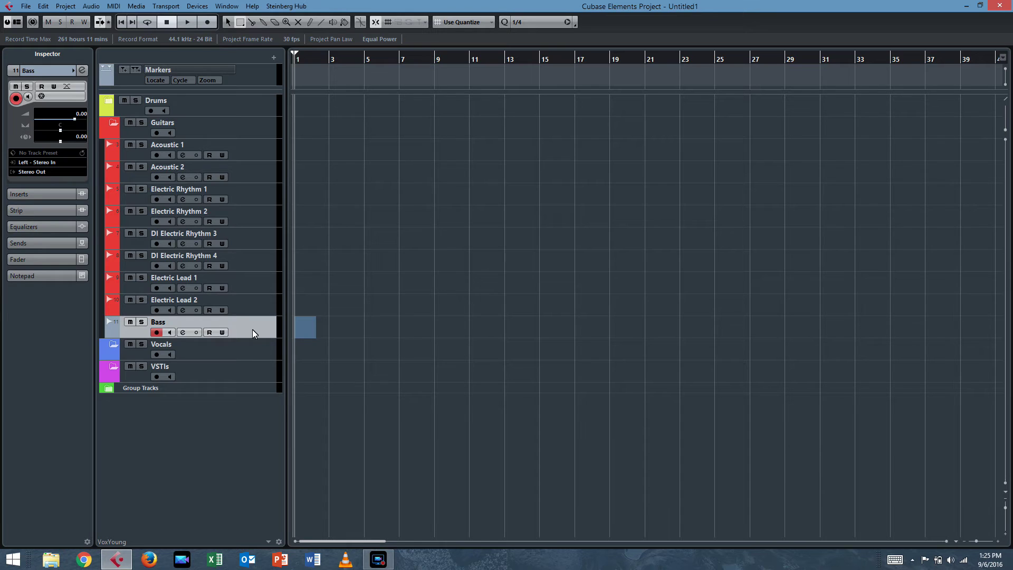
{"action": "left_click", "coordinate": [75, 71]}
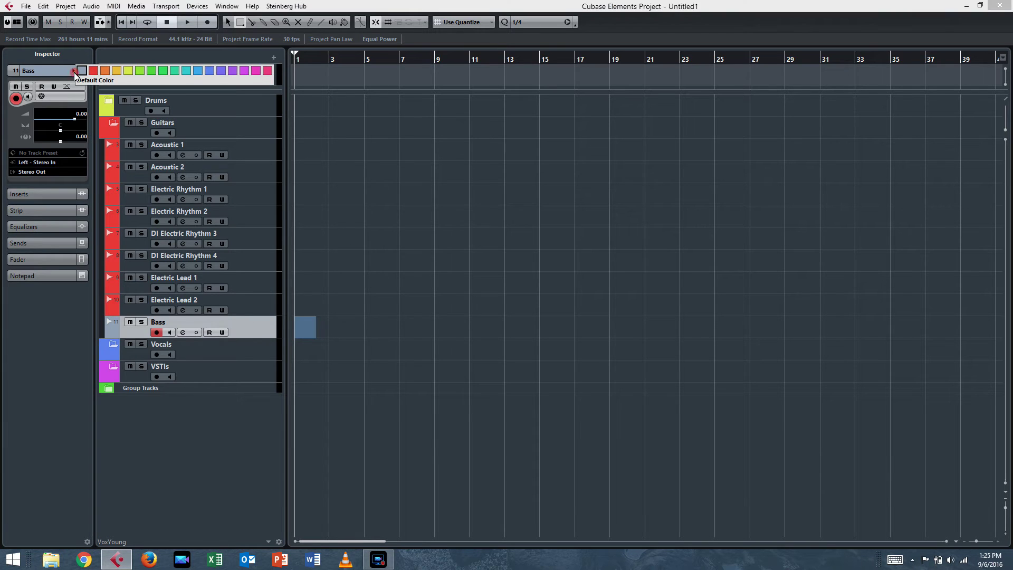
{"action": "left_click", "coordinate": [93, 71]}
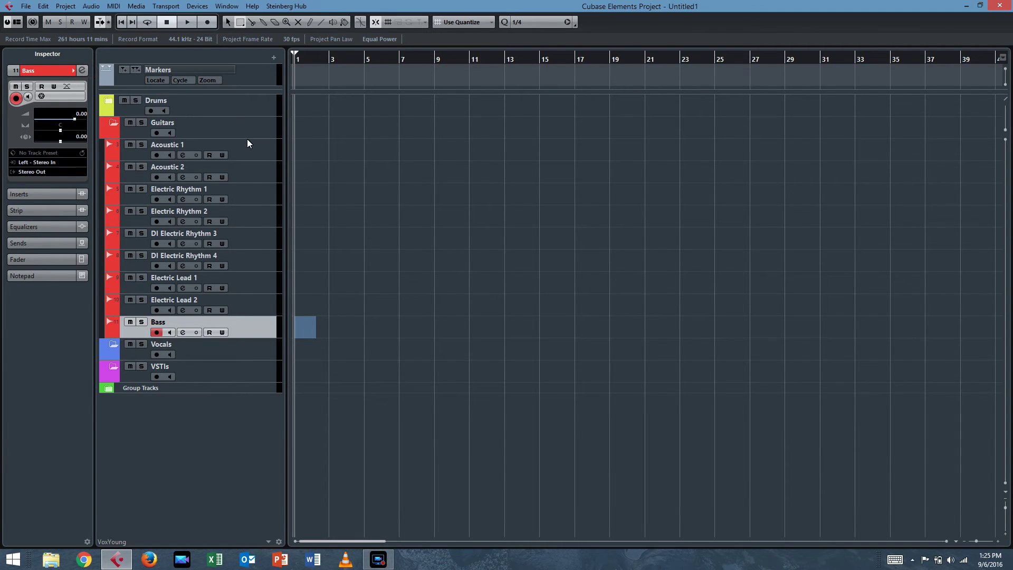
{"action": "key", "text": "F3"}
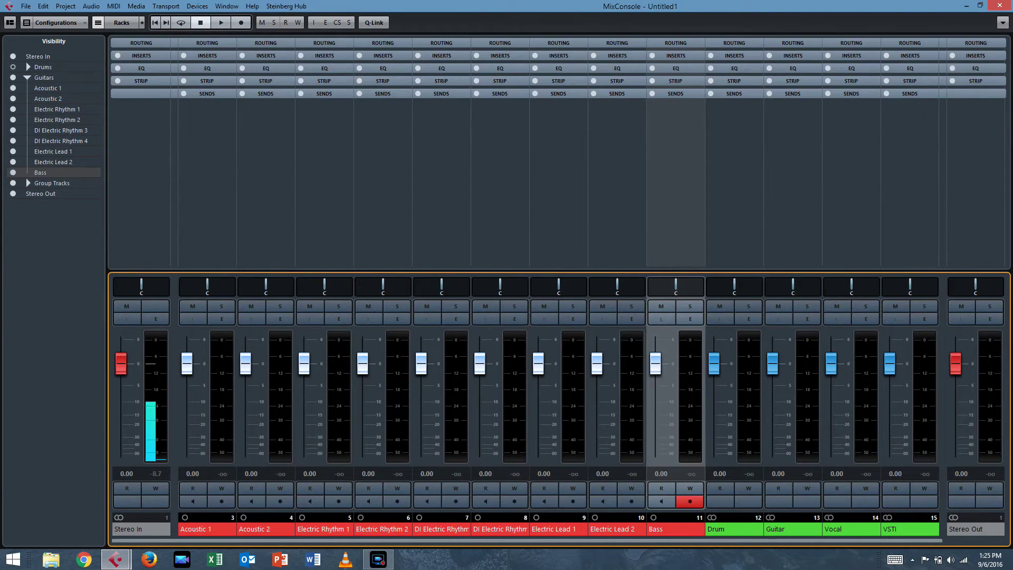
Step: With Q-Link on, set the output of channels Acoustic 1 through Bass to the Guitar group
{"action": "left_click", "coordinate": [210, 530], "text": "shift"}
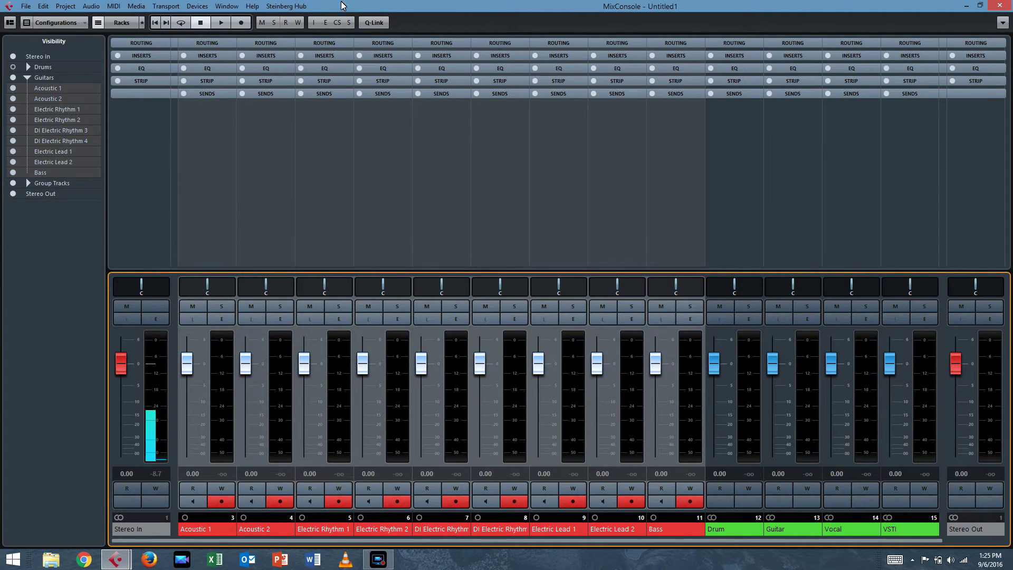
{"action": "left_click", "coordinate": [374, 23]}
{"action": "left_click", "coordinate": [157, 43]}
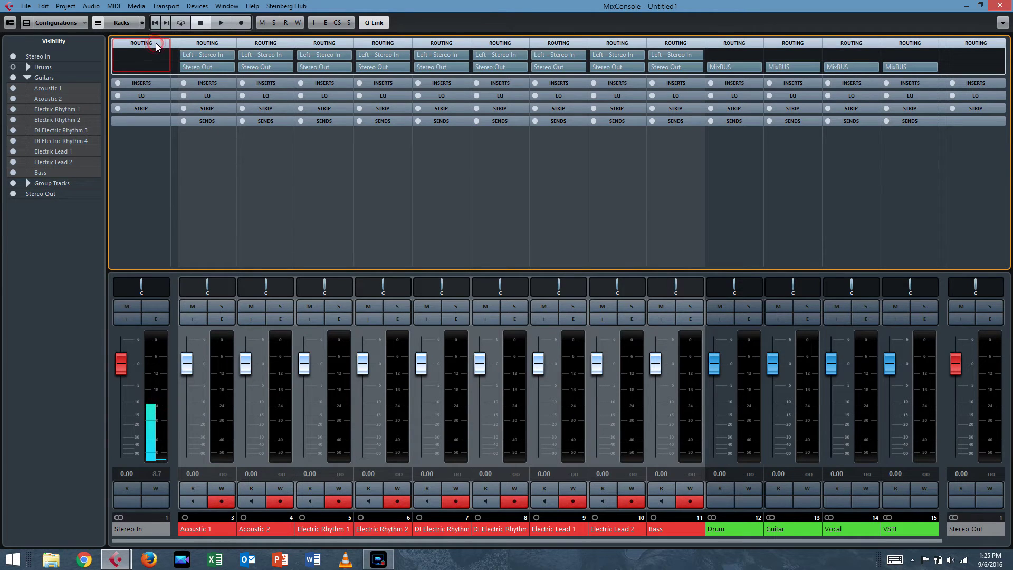
{"action": "left_click", "coordinate": [206, 67]}
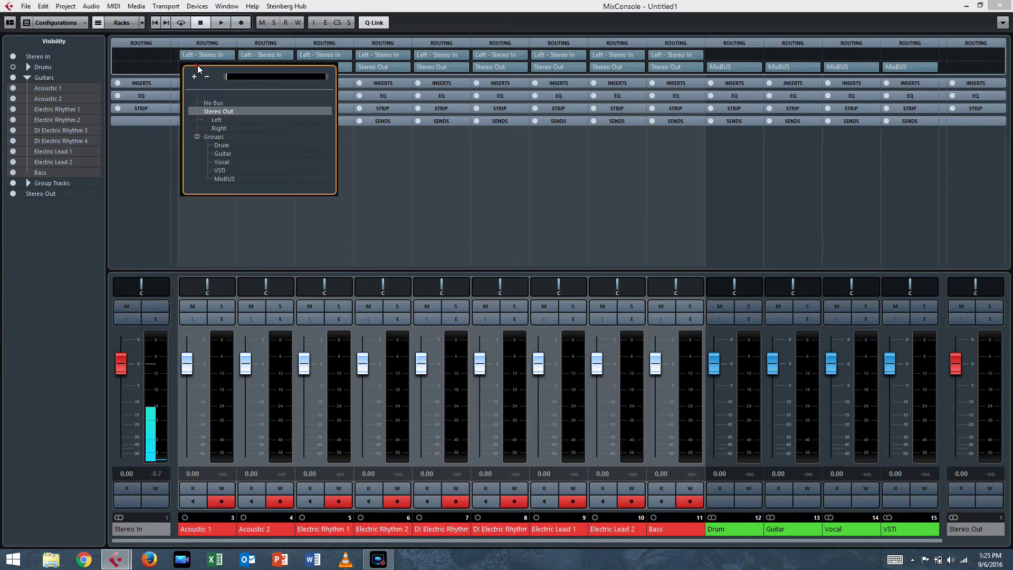
{"action": "left_click", "coordinate": [223, 153], "text": "alt+shift"}
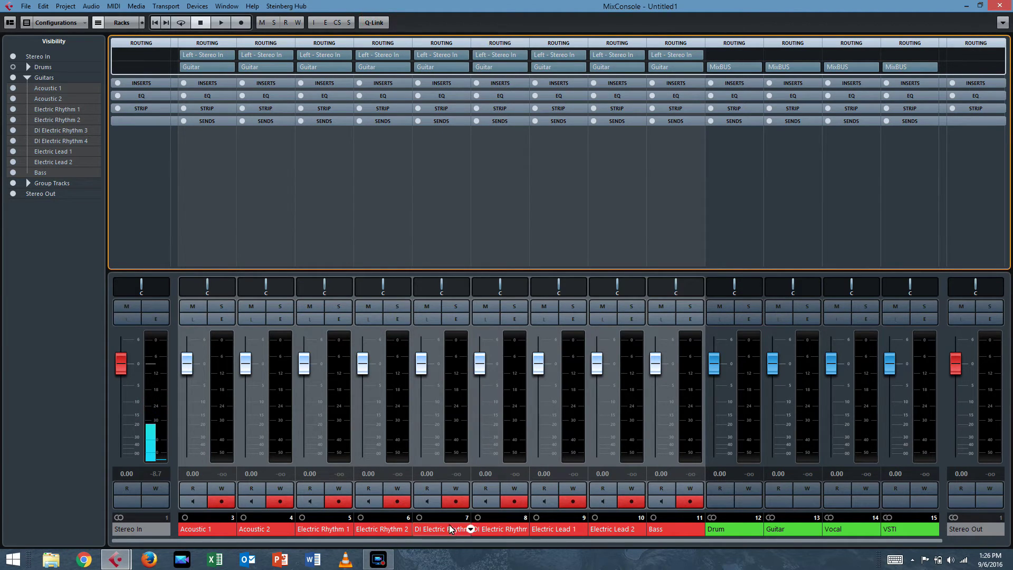
Step: Set DI Electric Rhythm 3, DI Electric Rhythm 4 and Bass inputs to Right - Stereo In, then close the MixConsole
{"action": "left_click", "coordinate": [437, 53]}
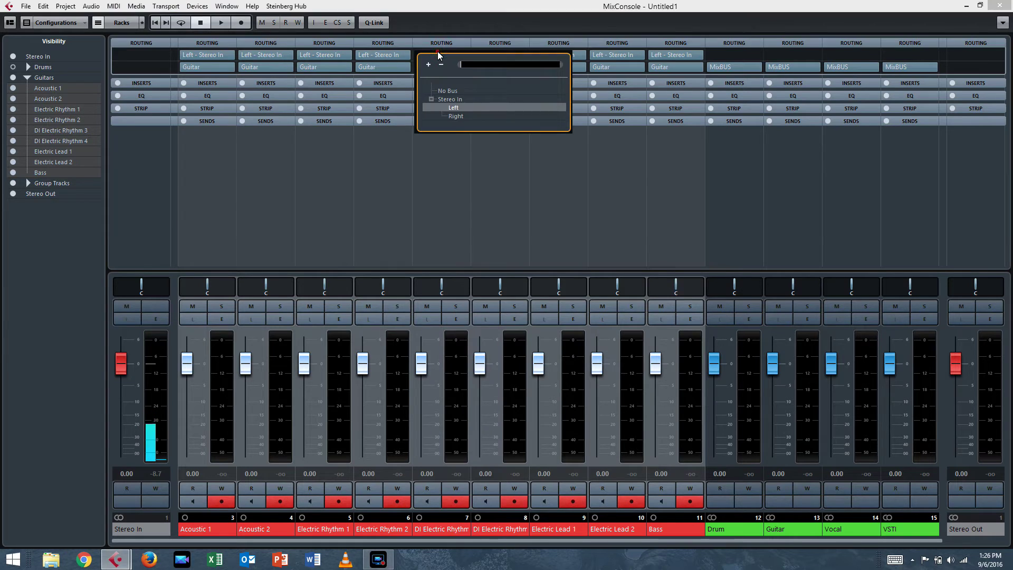
{"action": "left_click", "coordinate": [456, 116]}
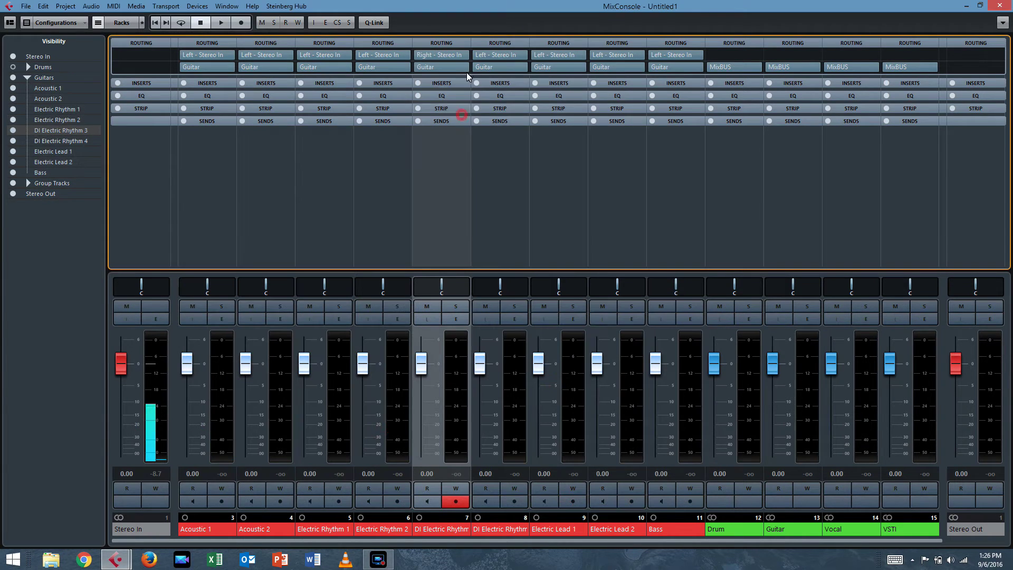
{"action": "left_click", "coordinate": [492, 54]}
{"action": "left_click", "coordinate": [509, 117]}
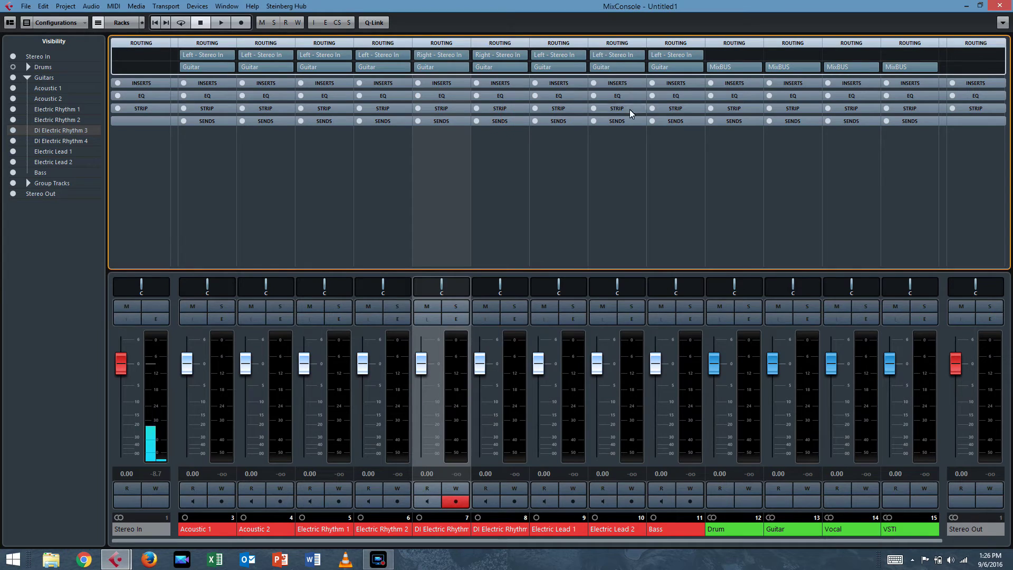
{"action": "left_click", "coordinate": [667, 57]}
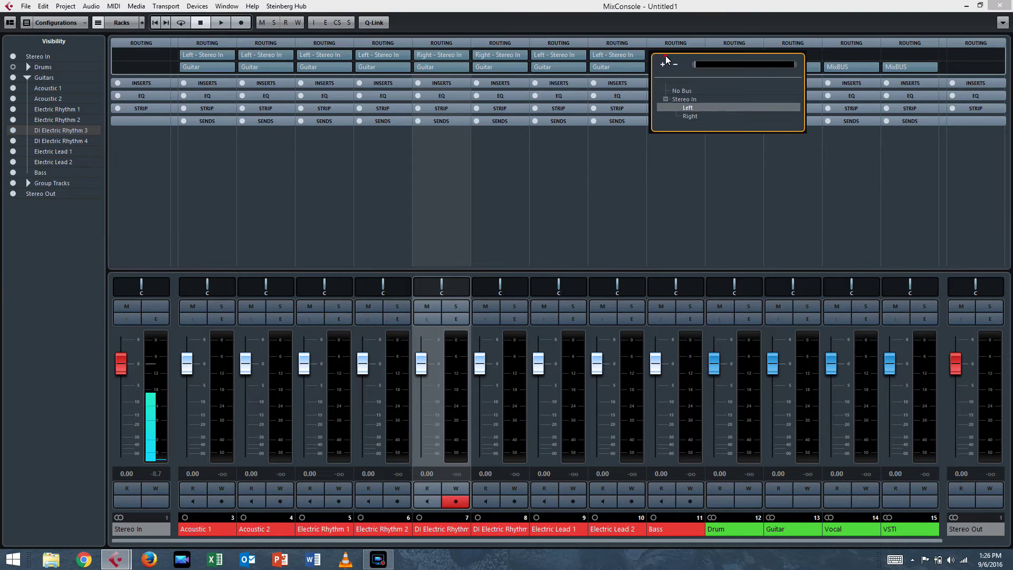
{"action": "left_click", "coordinate": [688, 116]}
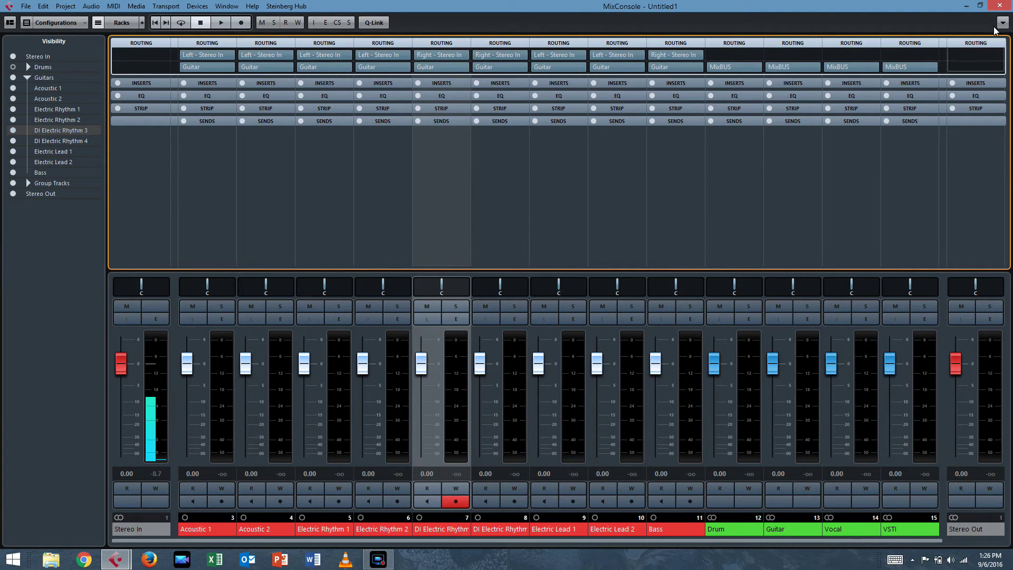
{"action": "left_click", "coordinate": [999, 6]}
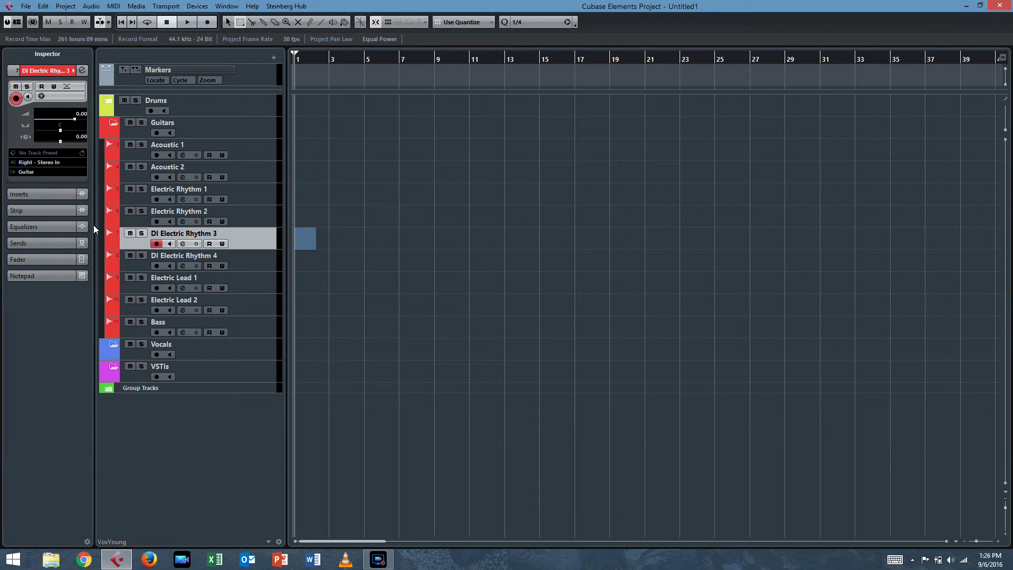
Step: Collapse Guitars and add three mono tracks named Lead Vocals from the Vocals folder
{"action": "left_click", "coordinate": [113, 123]}
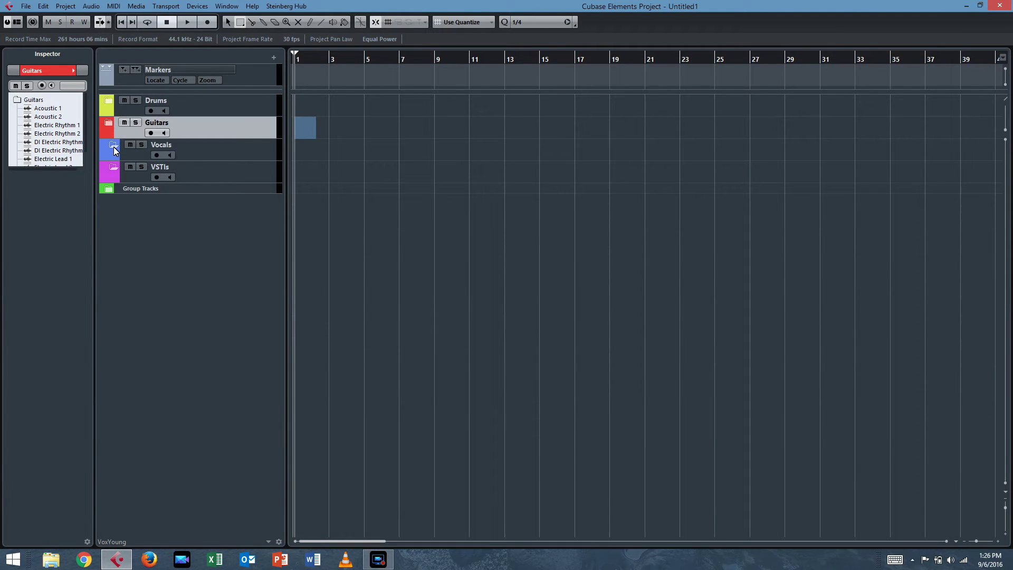
{"action": "left_click", "coordinate": [114, 148]}
{"action": "right_click", "coordinate": [242, 151]}
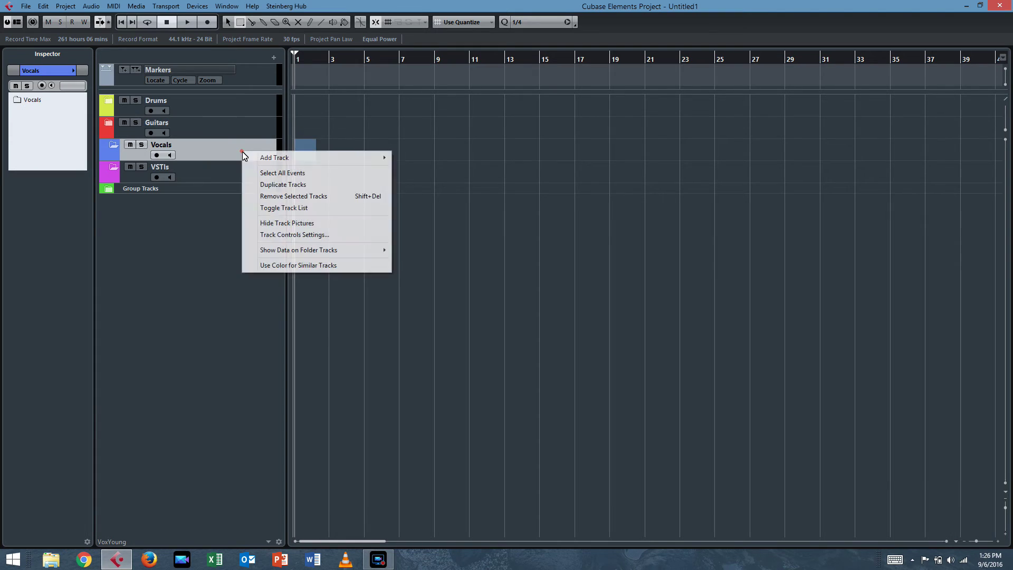
{"action": "mouse_move", "coordinate": [269, 161]}
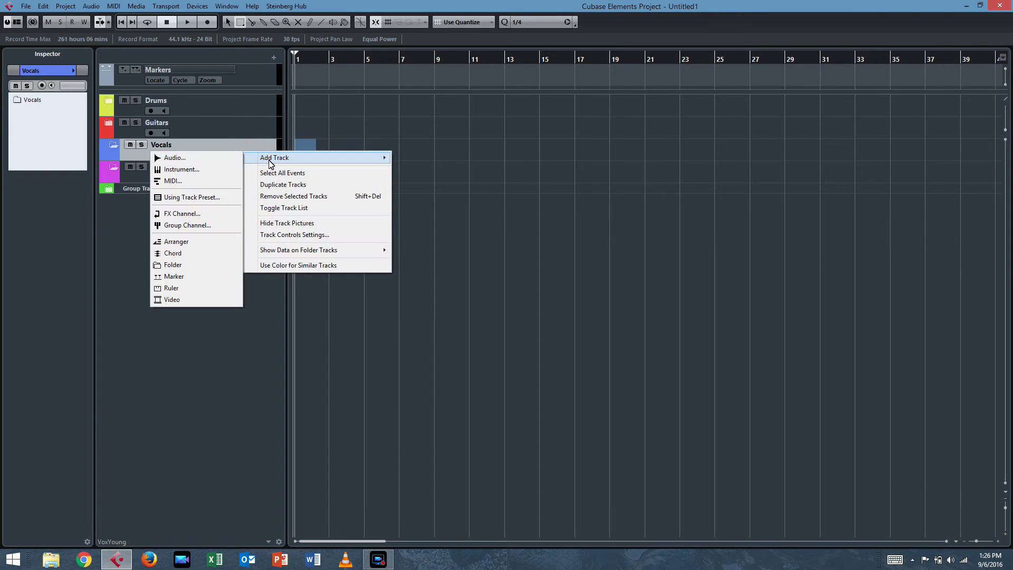
{"action": "left_click", "coordinate": [234, 160]}
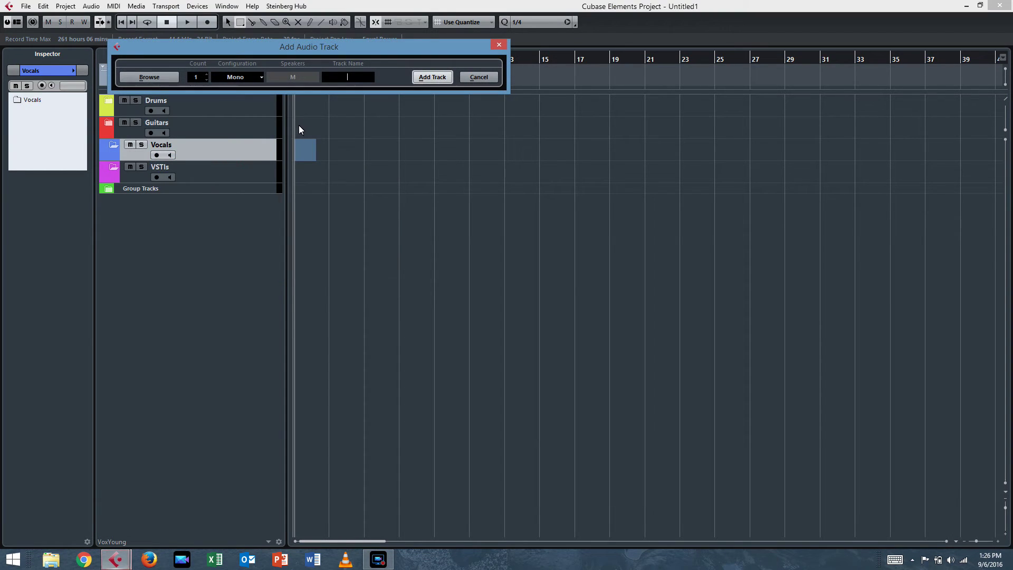
{"action": "left_click", "coordinate": [206, 74]}
{"action": "left_click", "coordinate": [206, 75]}
{"action": "left_click", "coordinate": [340, 77]}
{"action": "type", "text": "Lead Vocals"}
{"action": "left_click", "coordinate": [432, 77]}
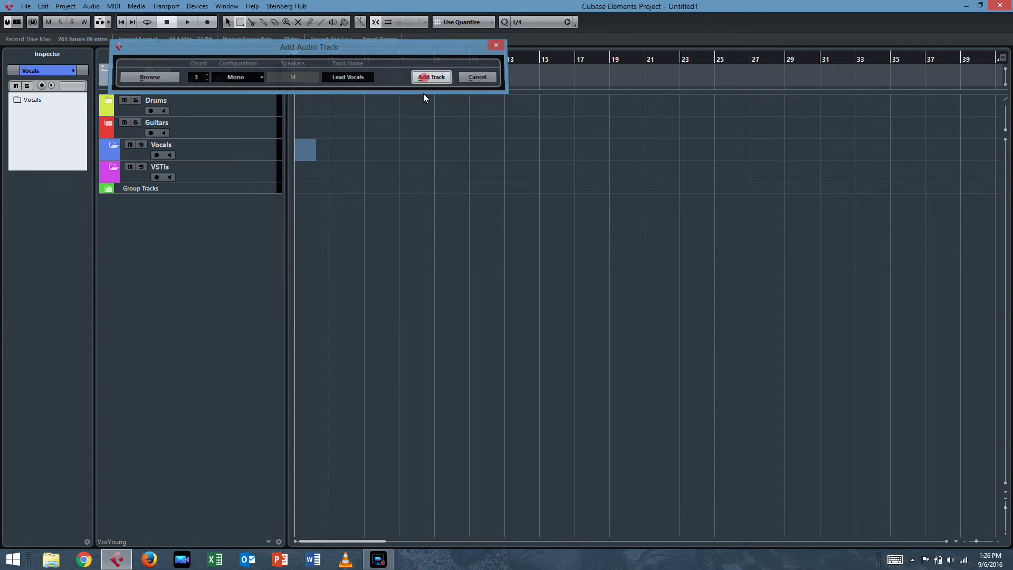
Step: Move the three Lead Vocals tracks into the Vocals folder and rename the third Lead Vocals Comp
{"action": "left_click", "coordinate": [253, 212], "text": "shift"}
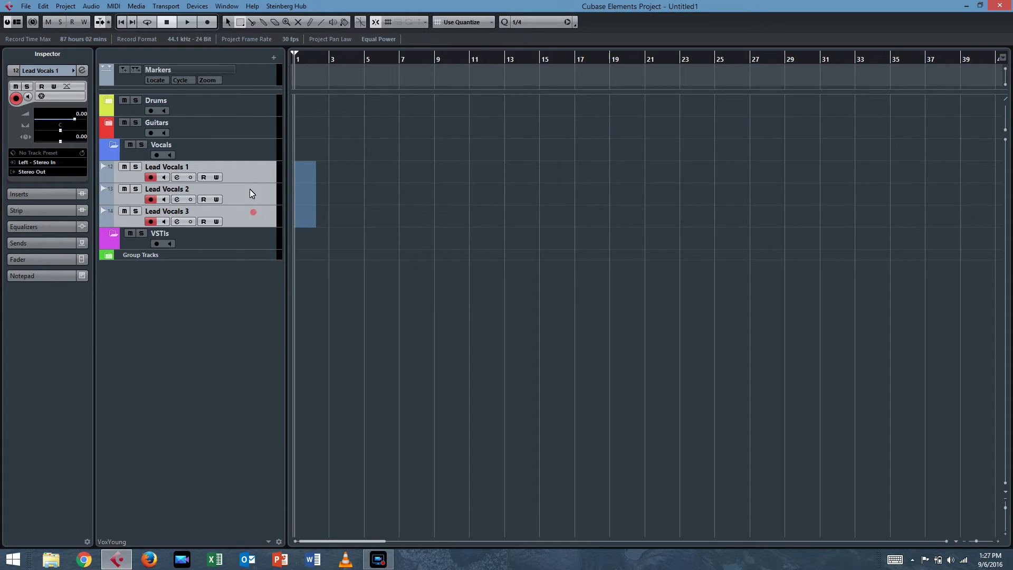
{"action": "left_click", "coordinate": [249, 181]}
{"action": "left_click_drag", "start_coordinate": [248, 177], "coordinate": [252, 154]}
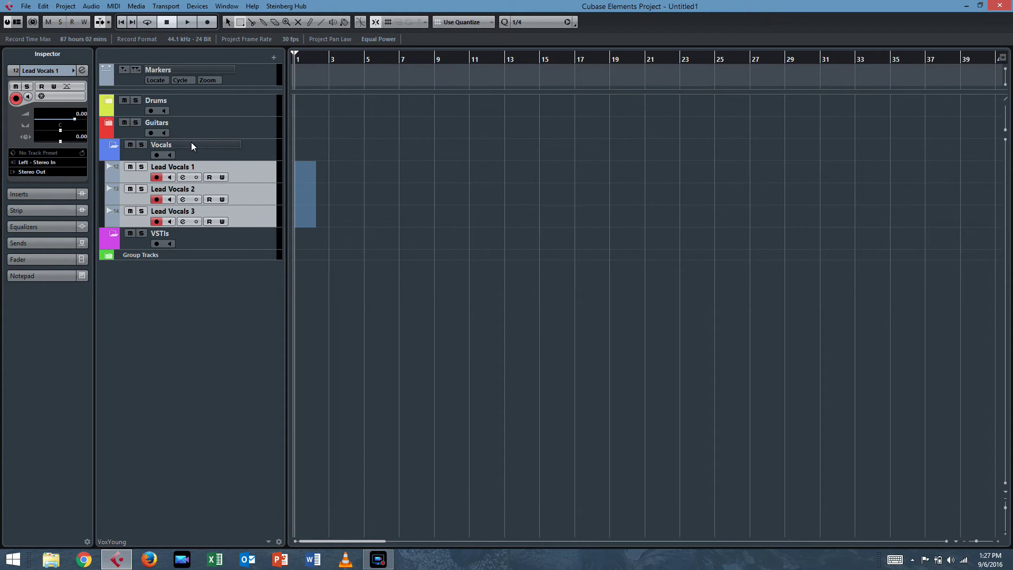
{"action": "double_click", "coordinate": [193, 212]}
{"action": "type", "text": "Comp"}
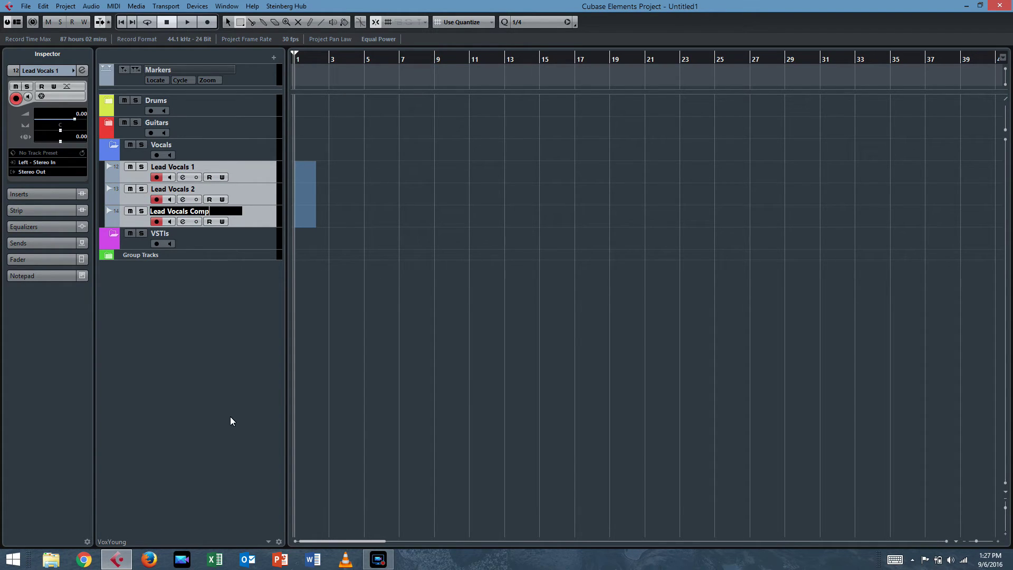
{"action": "left_click", "coordinate": [240, 298]}
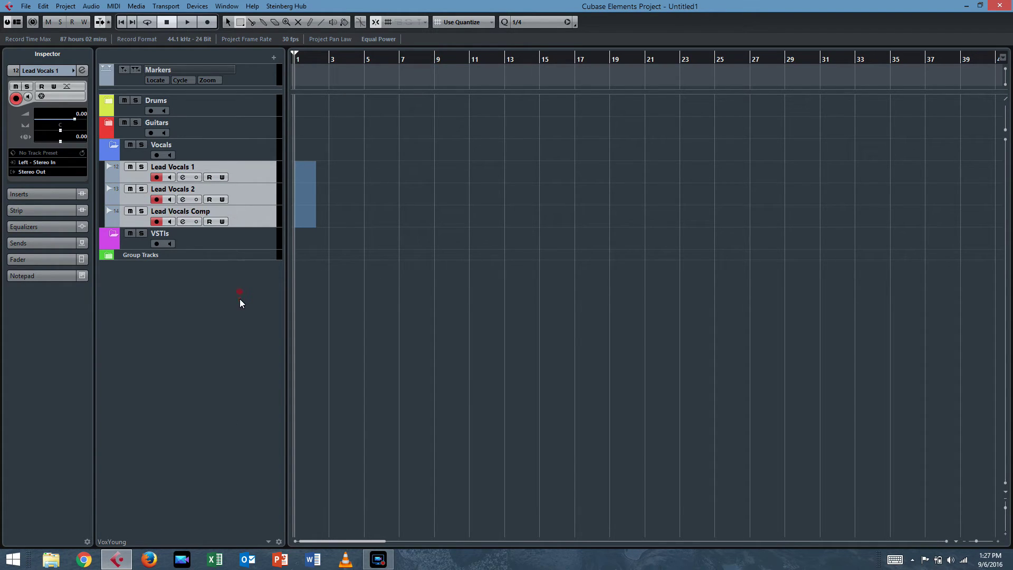
{"action": "left_click", "coordinate": [260, 174]}
{"action": "left_click", "coordinate": [72, 70]}
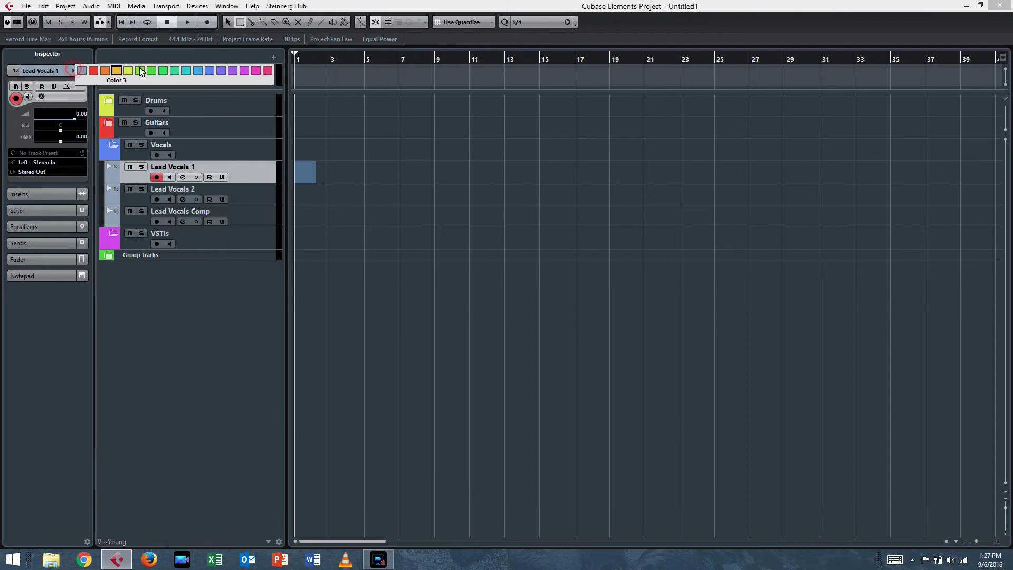
Step: Give Lead Vocals 1, Lead Vocals 2 and Lead Vocals Comp the Vocals folder's blue track colour
{"action": "left_click", "coordinate": [210, 70]}
{"action": "left_click", "coordinate": [246, 189]}
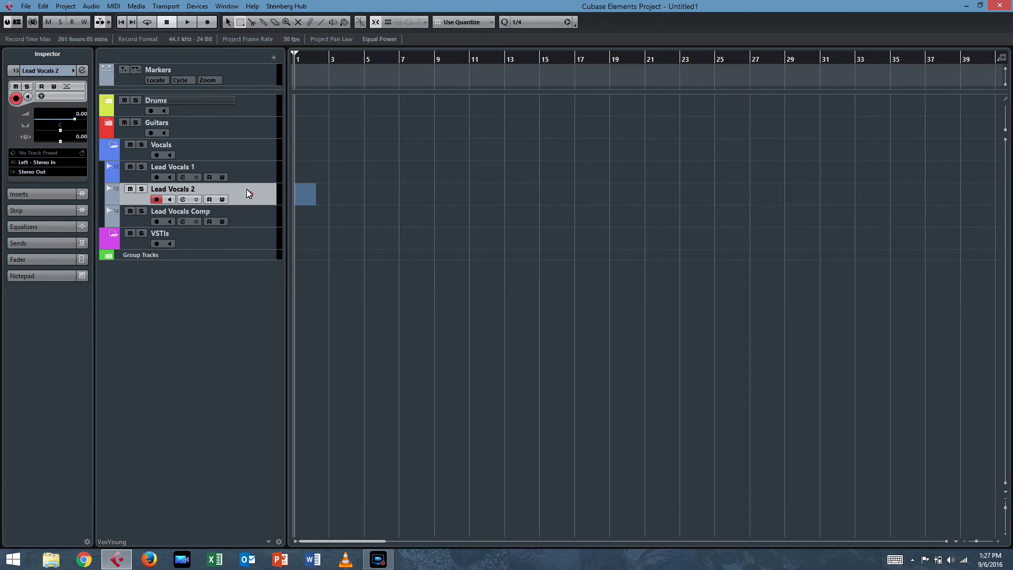
{"action": "left_click", "coordinate": [73, 70]}
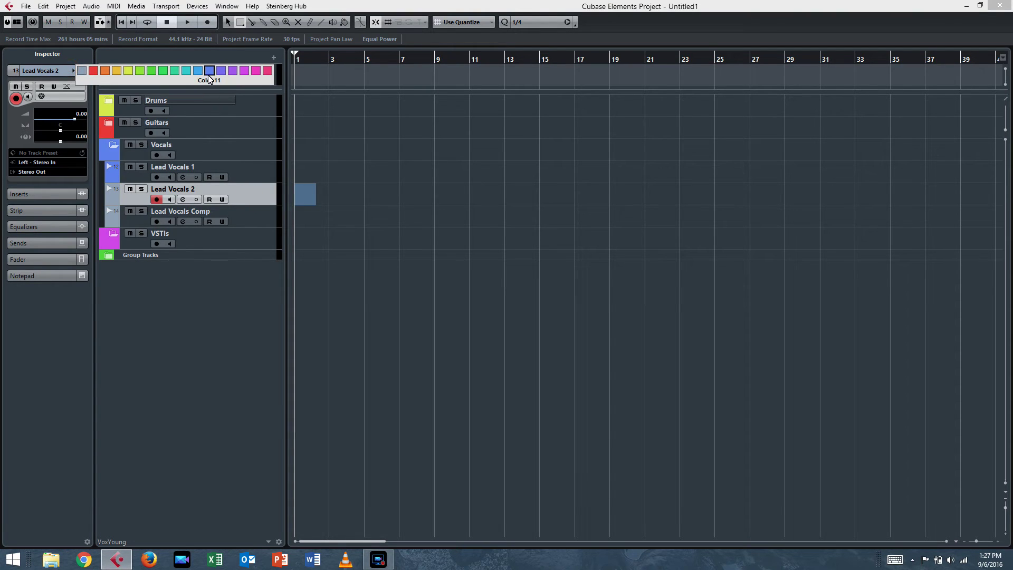
{"action": "left_click", "coordinate": [208, 75]}
{"action": "left_click", "coordinate": [251, 224]}
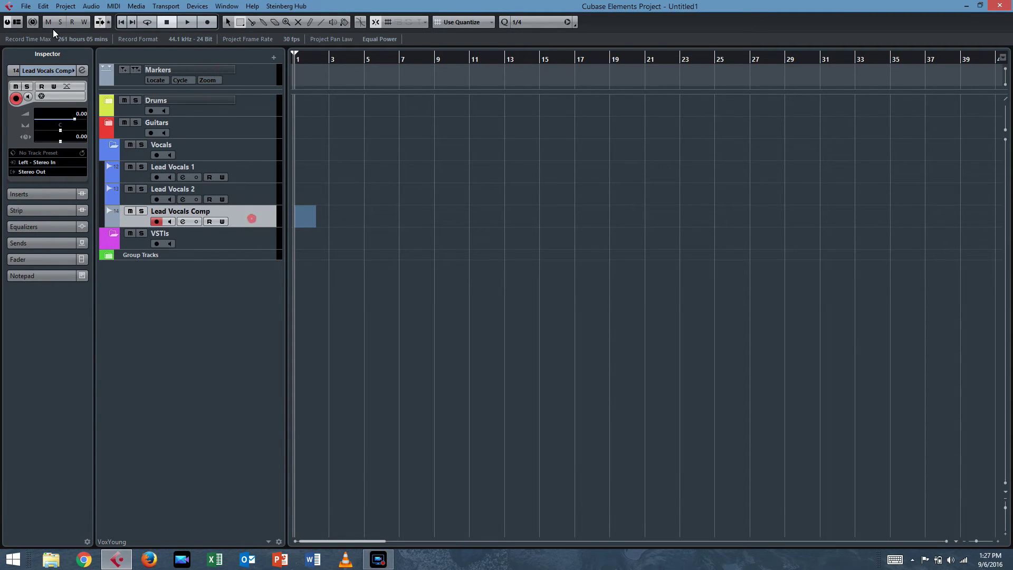
{"action": "left_click", "coordinate": [72, 70]}
{"action": "left_click", "coordinate": [209, 71]}
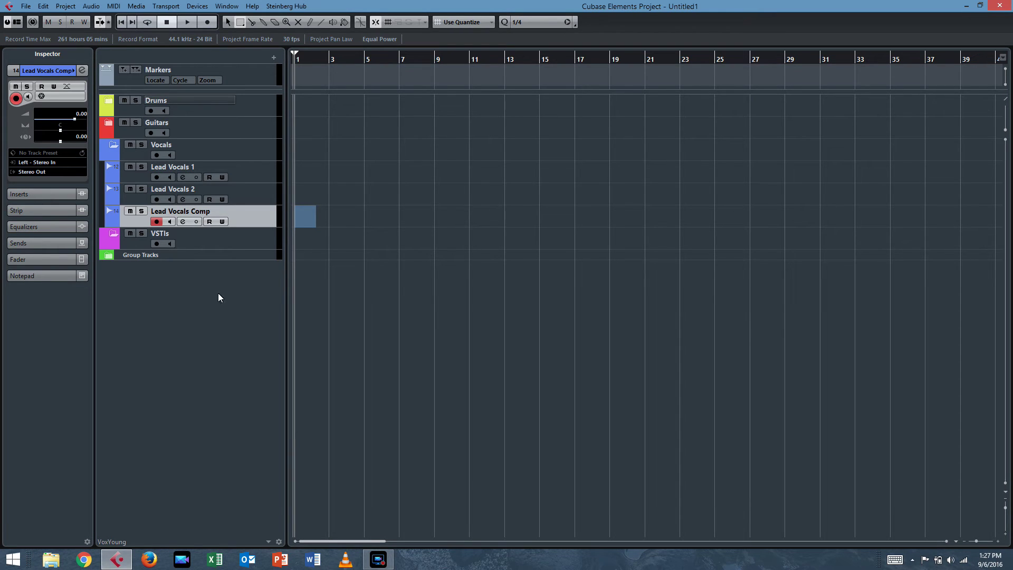
{"action": "right_click", "coordinate": [214, 276]}
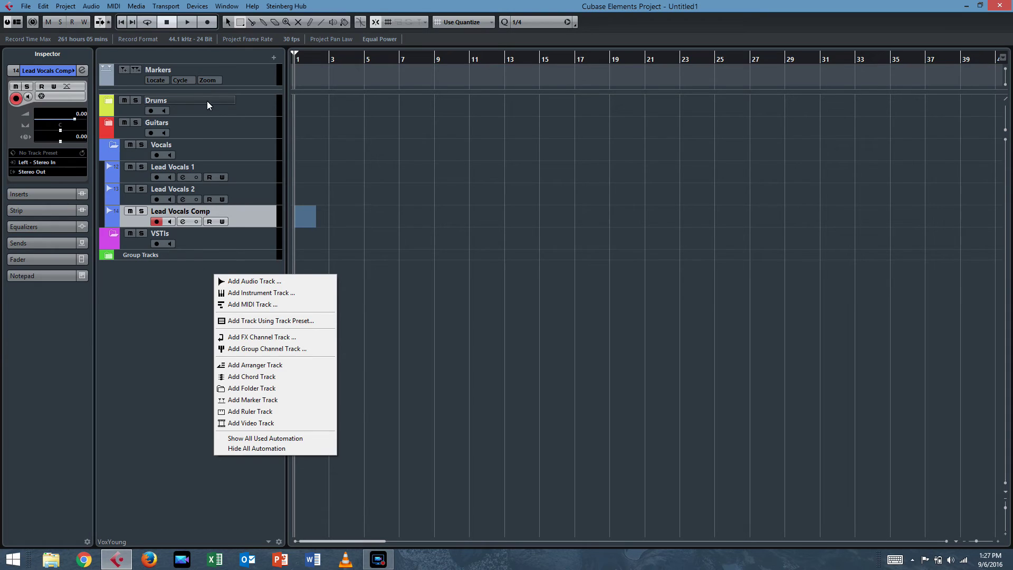
Step: Add four mono audio tracks named 'Backups' from the Vocals folder's context menu
{"action": "right_click", "coordinate": [230, 154]}
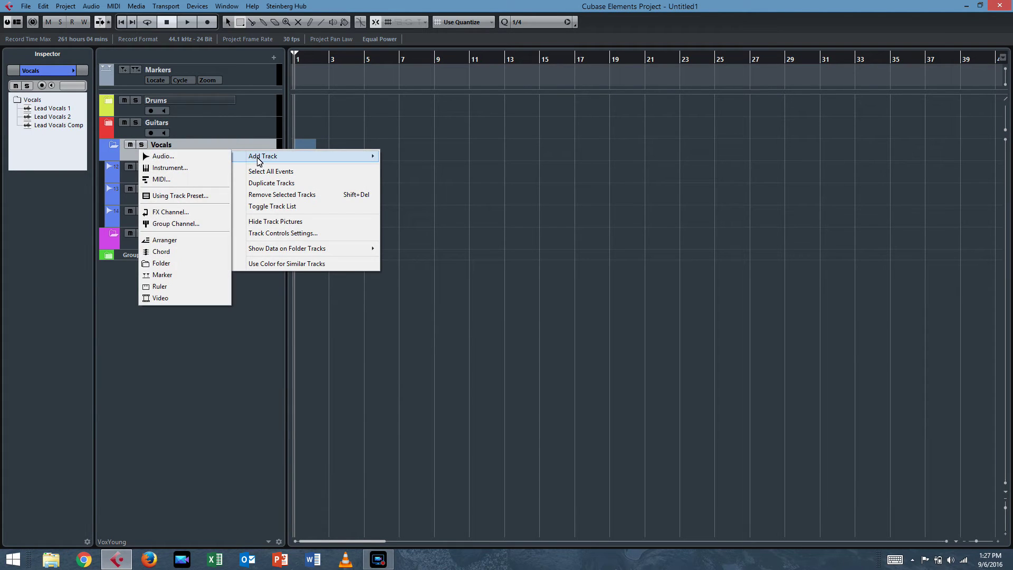
{"action": "left_click", "coordinate": [200, 158]}
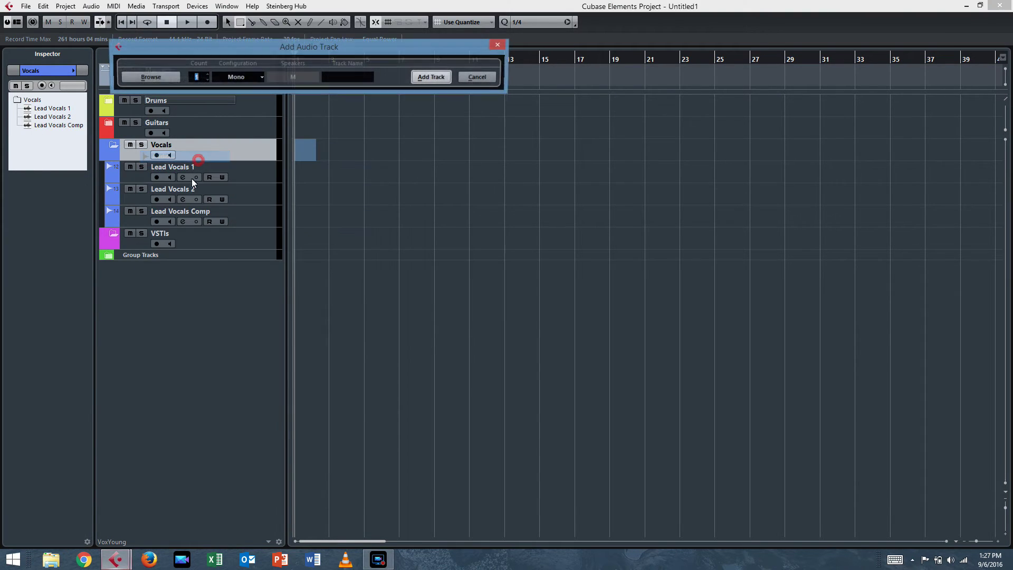
{"action": "double_click", "coordinate": [206, 74]}
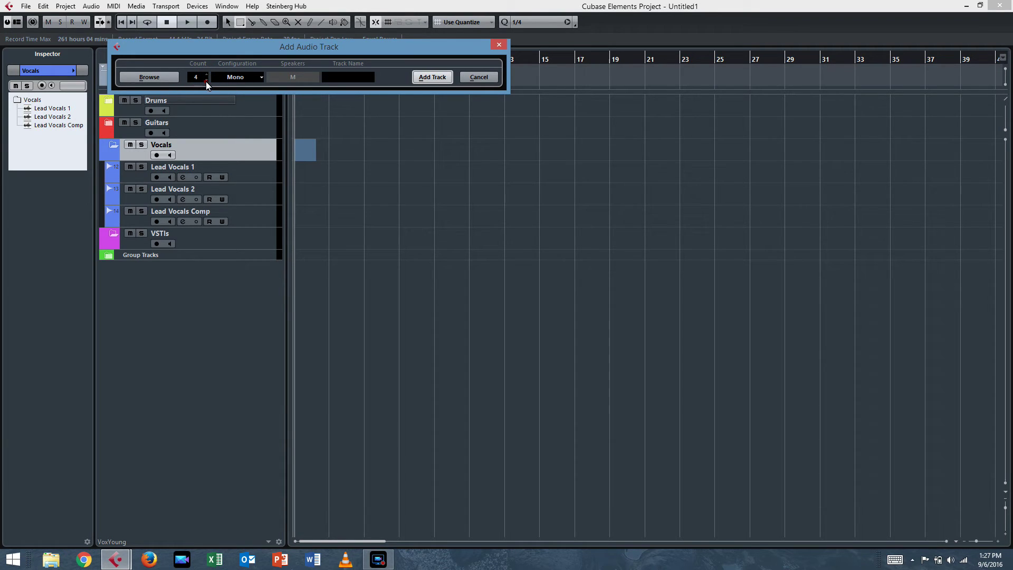
{"action": "left_click", "coordinate": [205, 81]}
{"action": "left_click", "coordinate": [340, 77]}
{"action": "type", "text": "Backups"}
{"action": "left_click", "coordinate": [431, 79]}
Step: Drag Backups 1–4 into the Vocals folder below Lead Vocals Comp
{"action": "left_click", "coordinate": [246, 315], "text": "shift"}
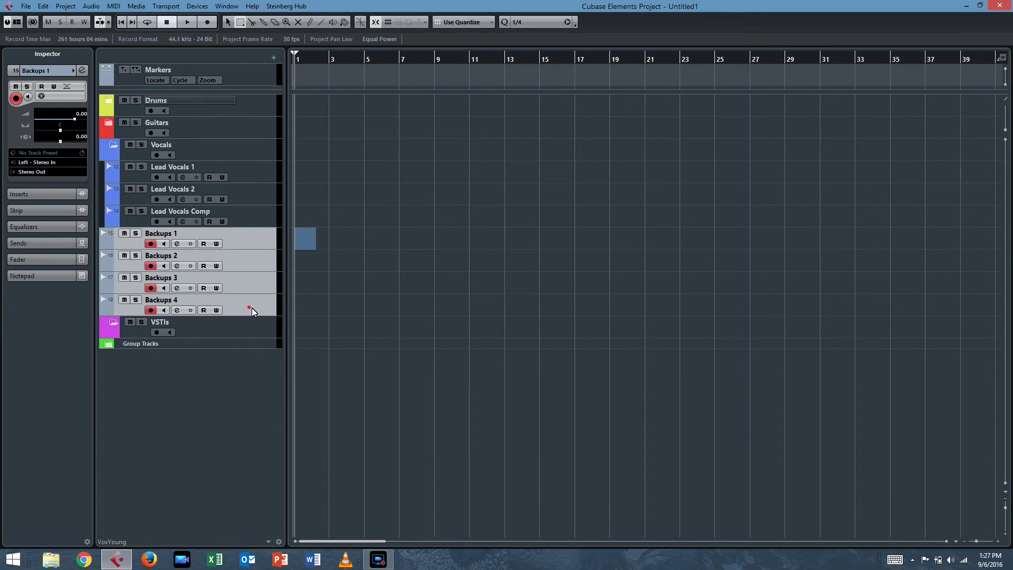
{"action": "left_click_drag", "start_coordinate": [252, 308], "coordinate": [238, 159]}
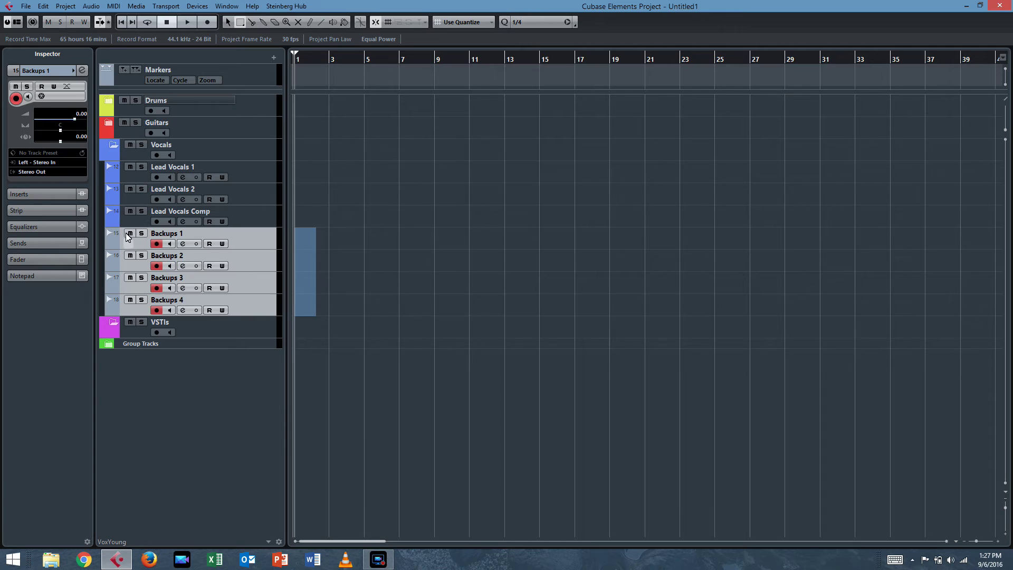
{"action": "left_click", "coordinate": [267, 242]}
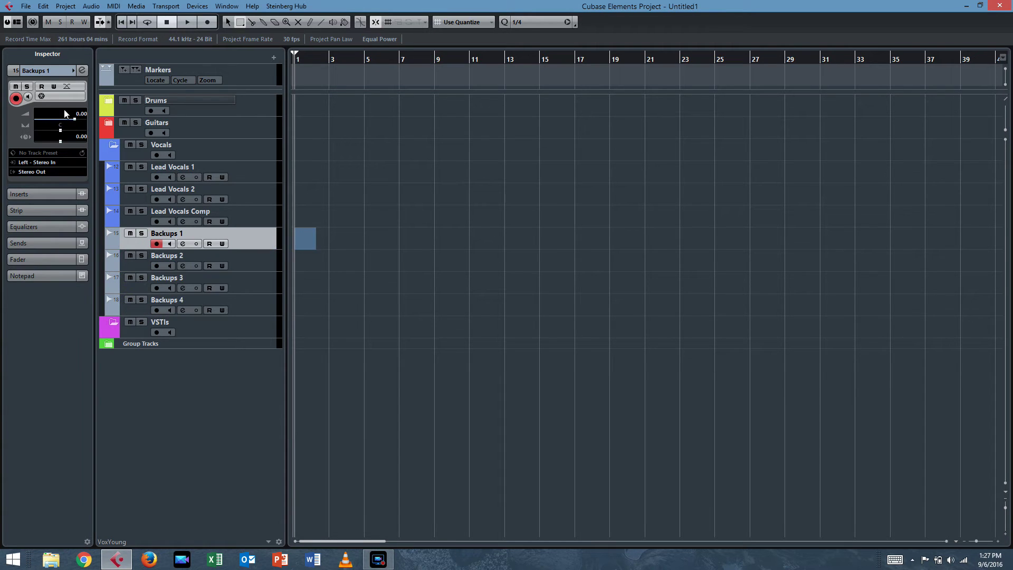
Step: Colour Backups 1, Backups 2 and Backups 3 light blue in the Inspector
{"action": "left_click", "coordinate": [72, 70]}
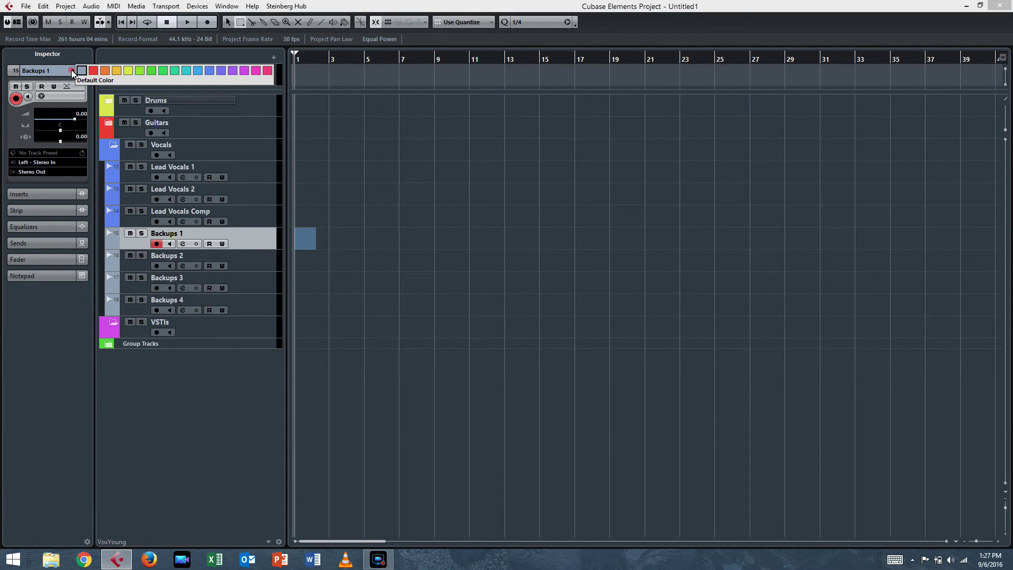
{"action": "left_click", "coordinate": [193, 69]}
{"action": "left_click", "coordinate": [242, 270]}
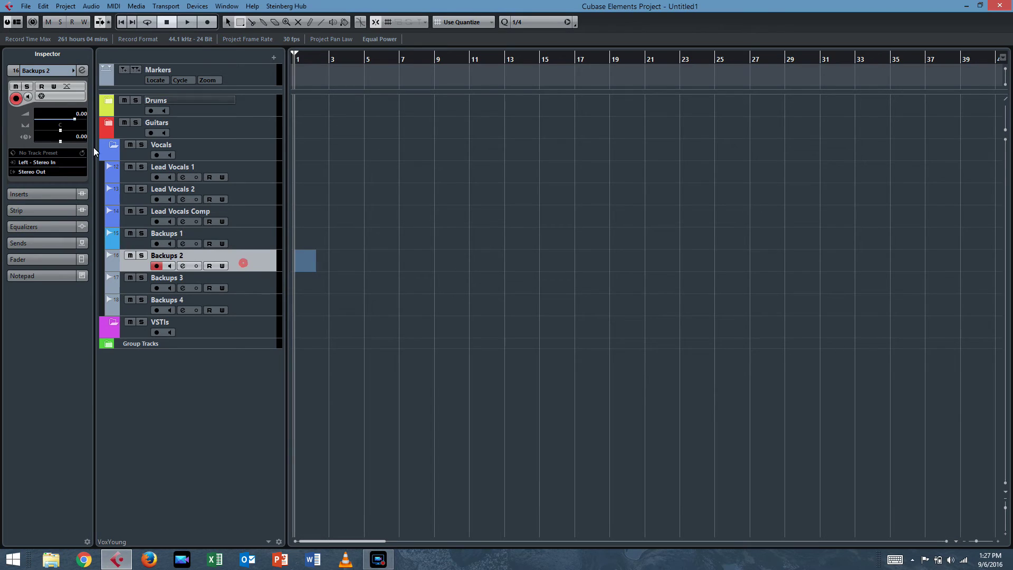
{"action": "left_click", "coordinate": [73, 71]}
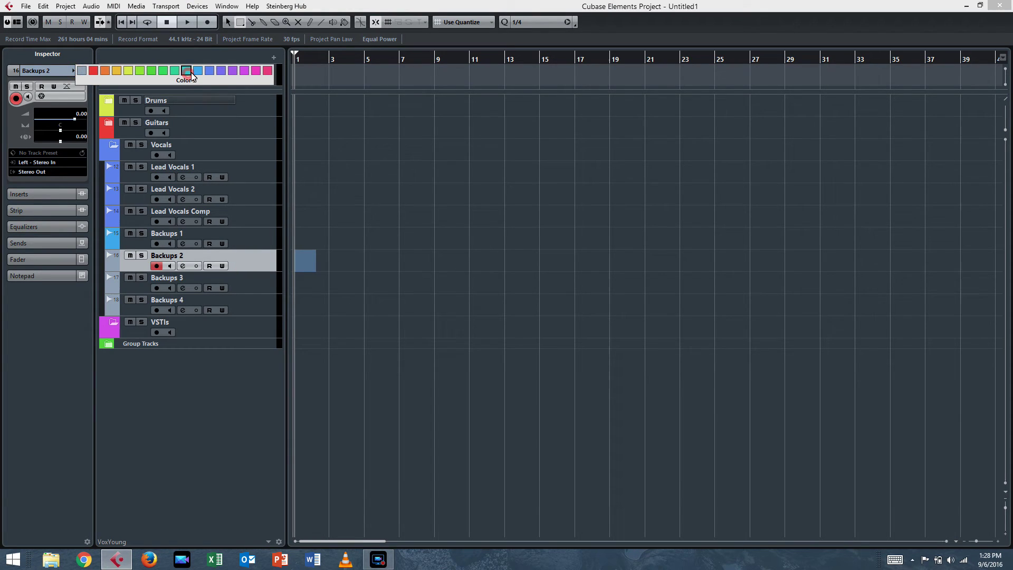
{"action": "left_click", "coordinate": [196, 70]}
{"action": "left_click", "coordinate": [248, 289]}
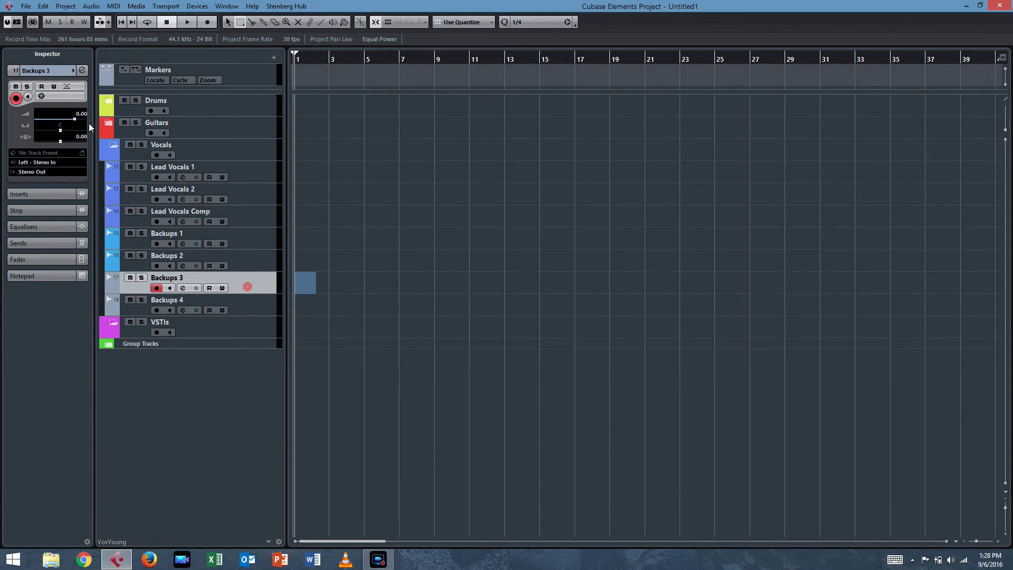
{"action": "left_click", "coordinate": [73, 71]}
{"action": "left_click", "coordinate": [197, 70]}
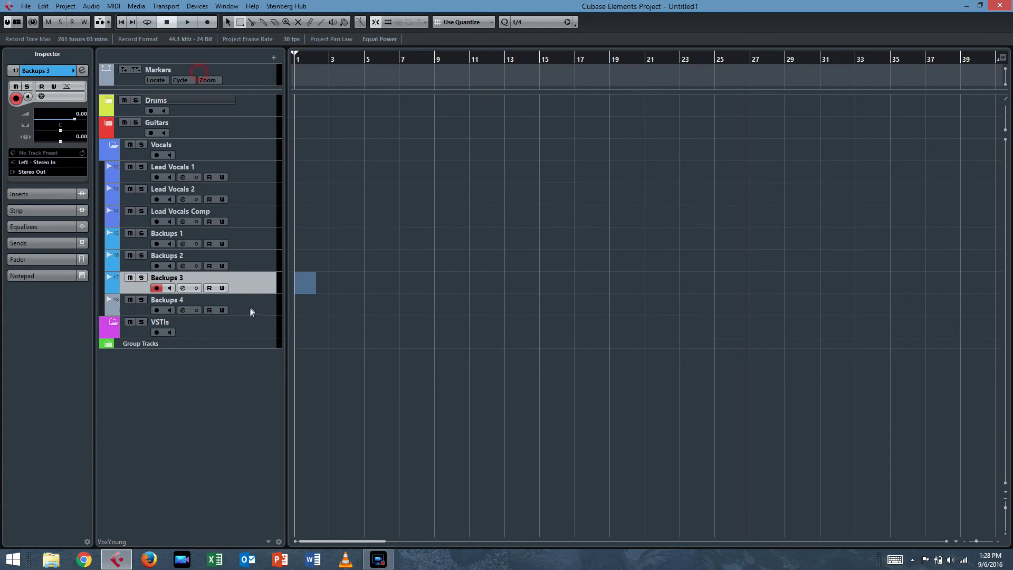
Step: Colour Backups 4 light blue, collapse the Vocals folder and open the MixConsole with F3
{"action": "left_click", "coordinate": [248, 305]}
{"action": "left_click", "coordinate": [73, 71]}
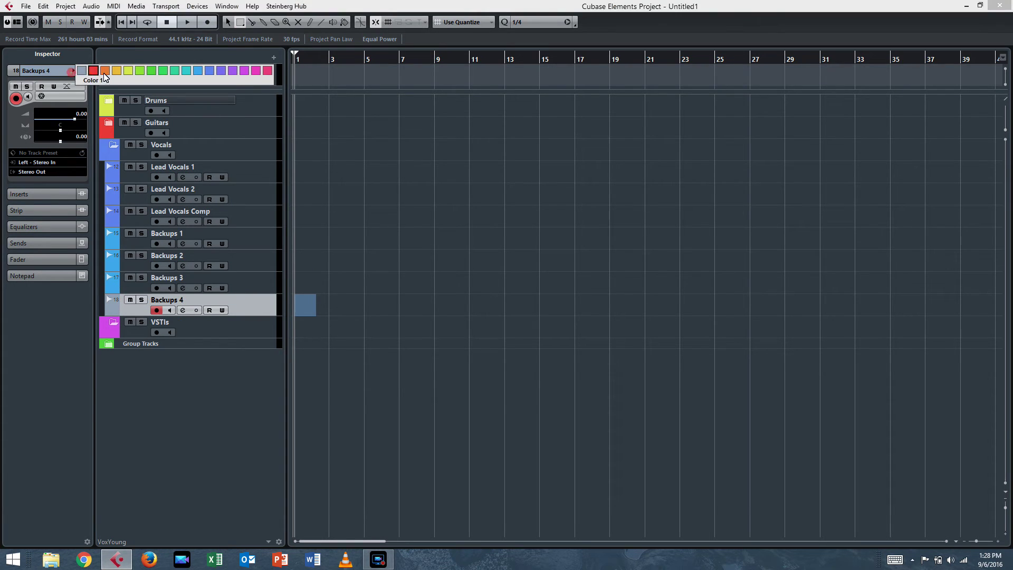
{"action": "left_click", "coordinate": [197, 71]}
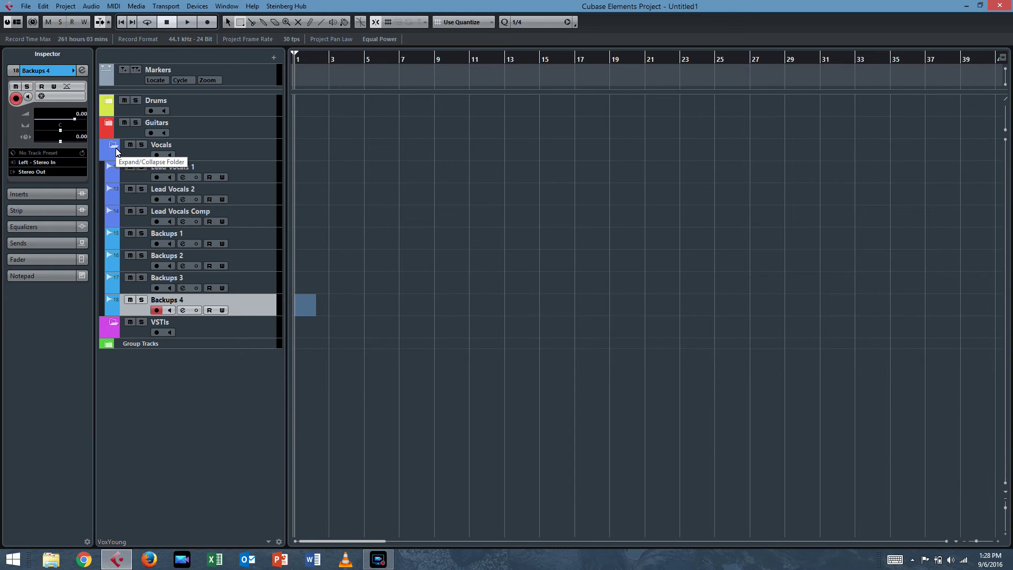
{"action": "left_click", "coordinate": [113, 145]}
{"action": "key", "text": "F3"}
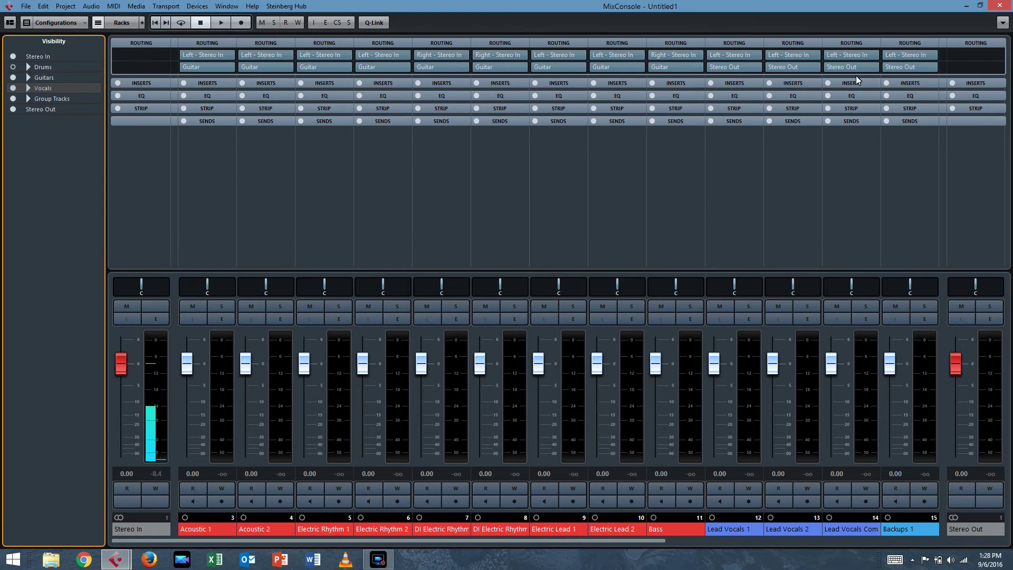
Step: Hide the Guitars channels in the MixConsole and enable Q-Link
{"action": "left_click", "coordinate": [733, 68]}
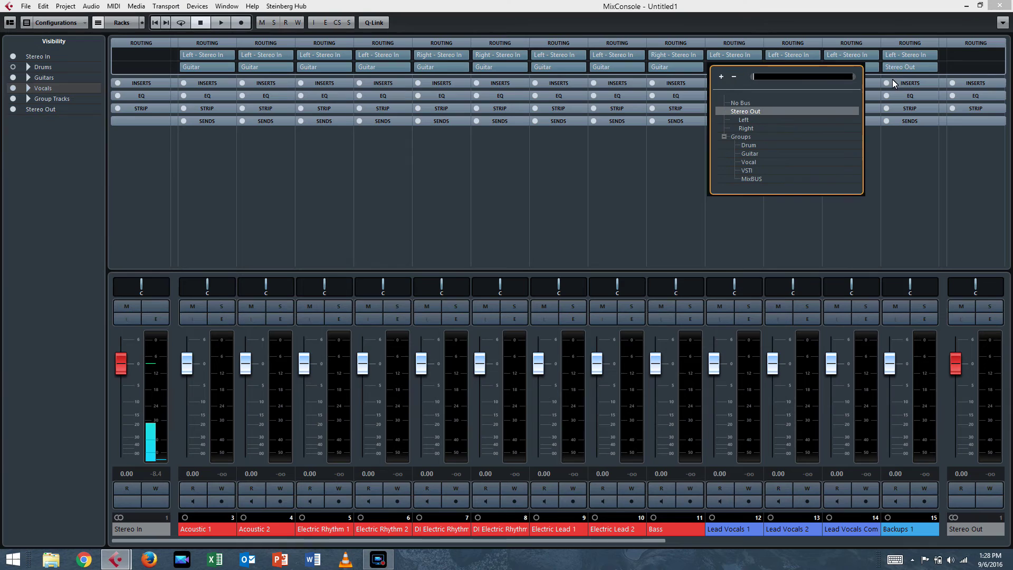
{"action": "left_click", "coordinate": [13, 78]}
{"action": "left_click", "coordinate": [13, 78]}
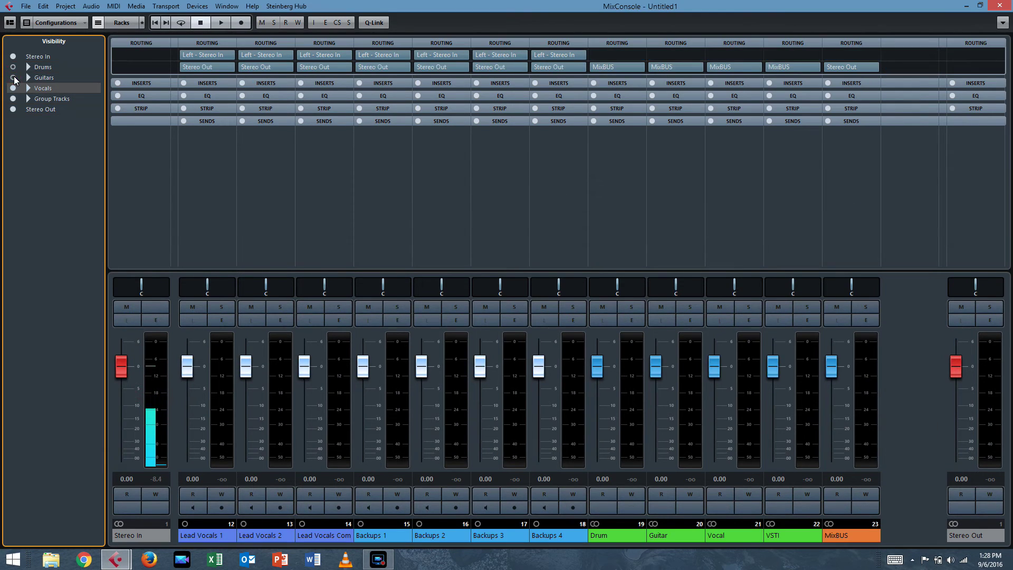
{"action": "left_click", "coordinate": [372, 21]}
Step: Route the outputs of Lead Vocals 1 through Backups 4 to the Vocal group
{"action": "left_click", "coordinate": [195, 535]}
{"action": "left_click", "coordinate": [548, 535], "text": "shift"}
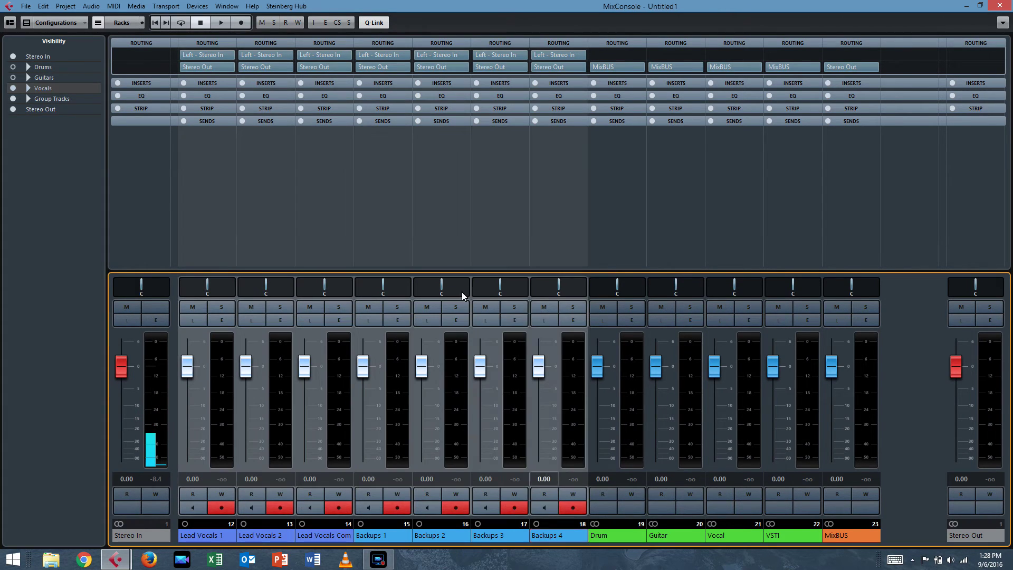
{"action": "left_click", "coordinate": [196, 67]}
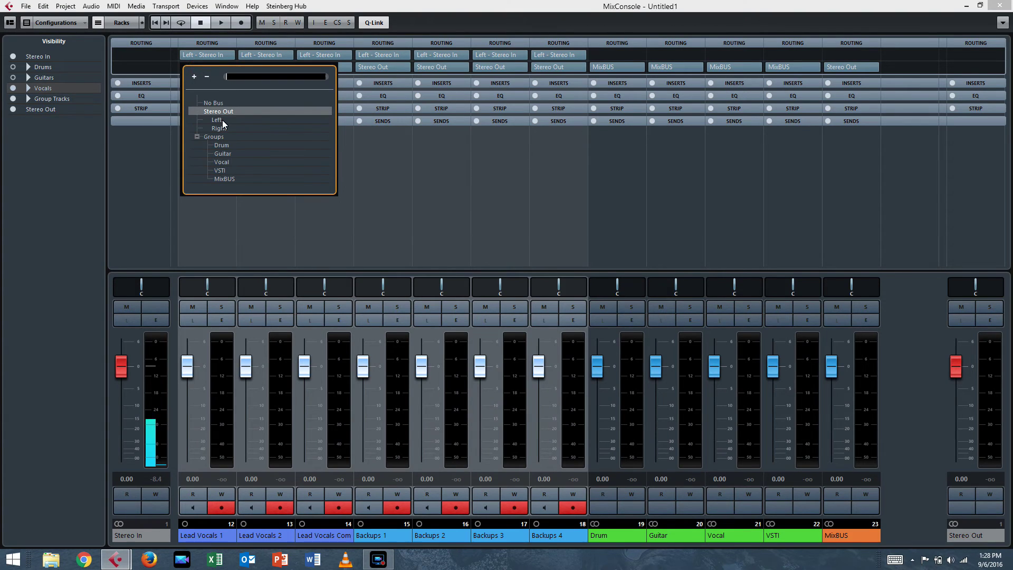
{"action": "left_click", "coordinate": [227, 163]}
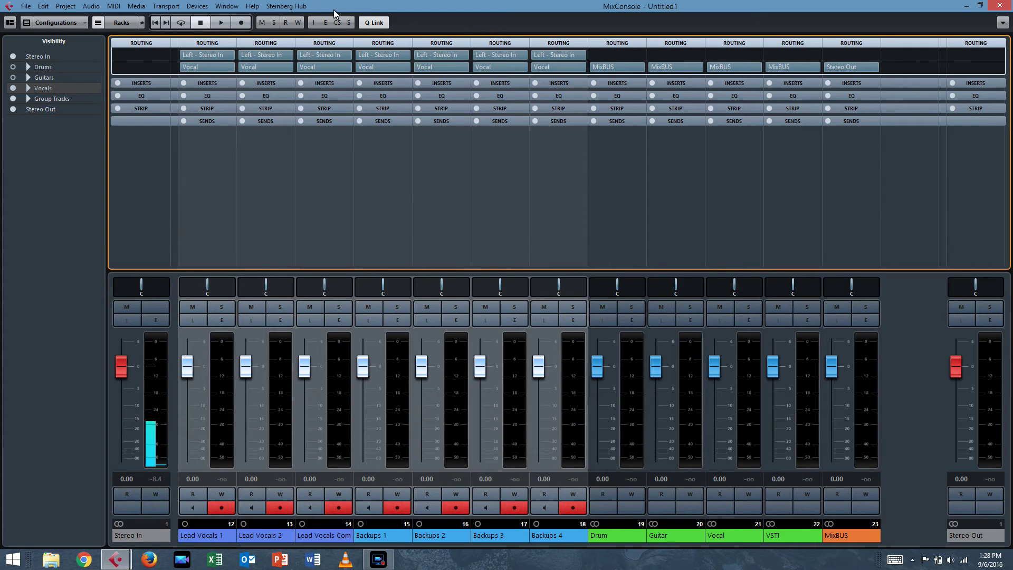
Step: Load StudioEQ into the first insert slot of Lead Vocals Comp
{"action": "left_click", "coordinate": [320, 84]}
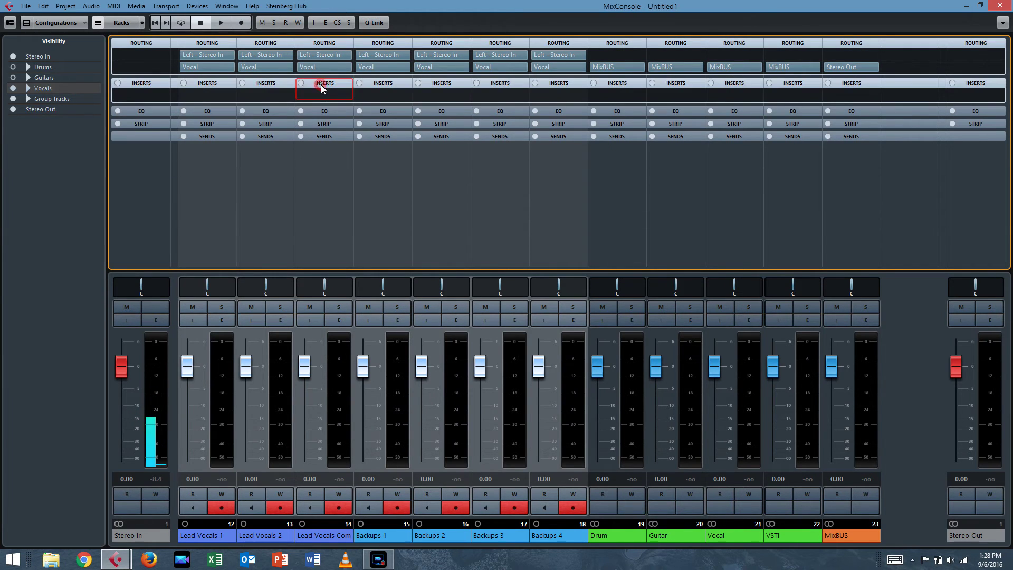
{"action": "left_click", "coordinate": [321, 96]}
{"action": "left_click", "coordinate": [325, 151]}
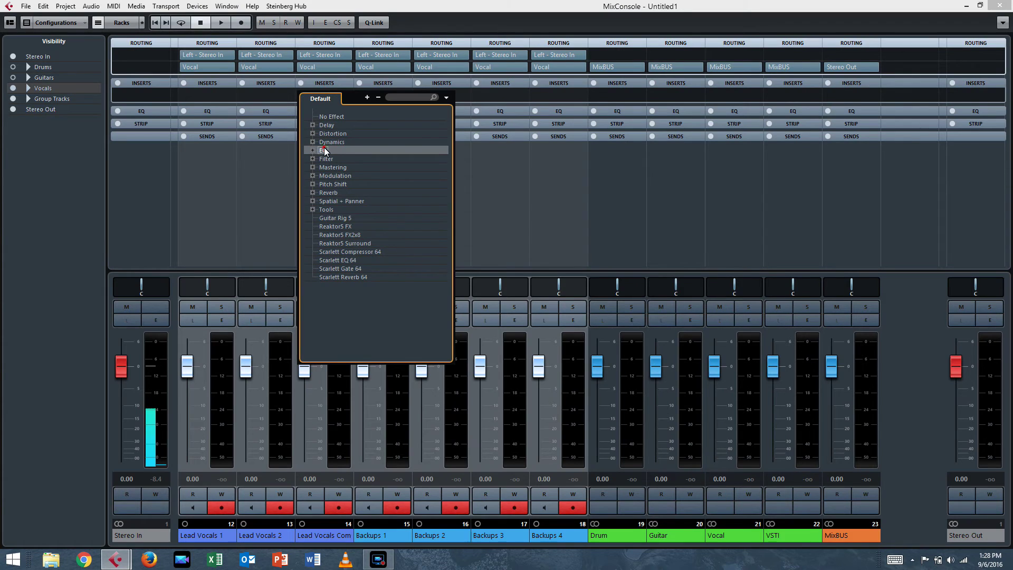
{"action": "left_click", "coordinate": [333, 167]}
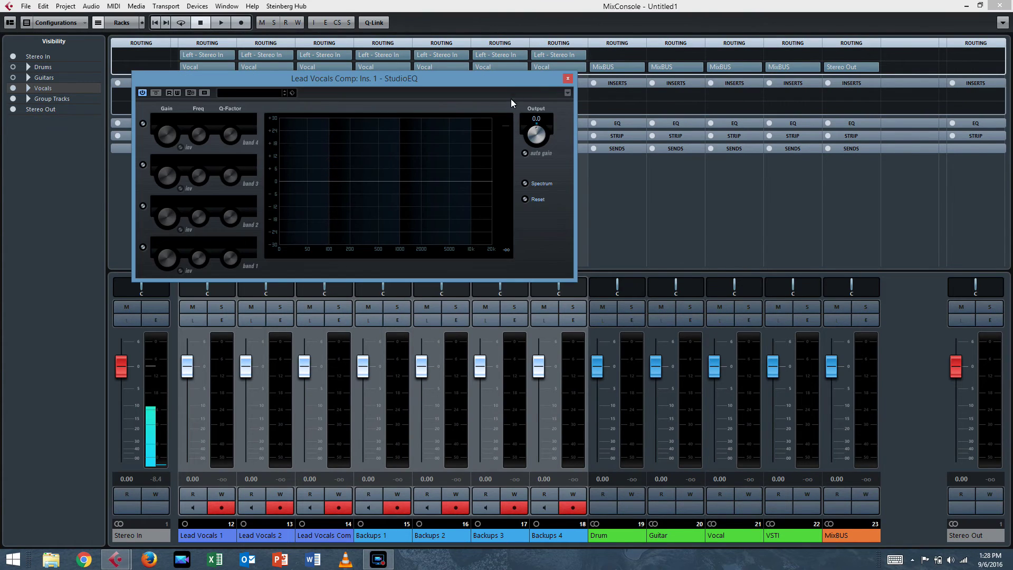
{"action": "left_click", "coordinate": [566, 77]}
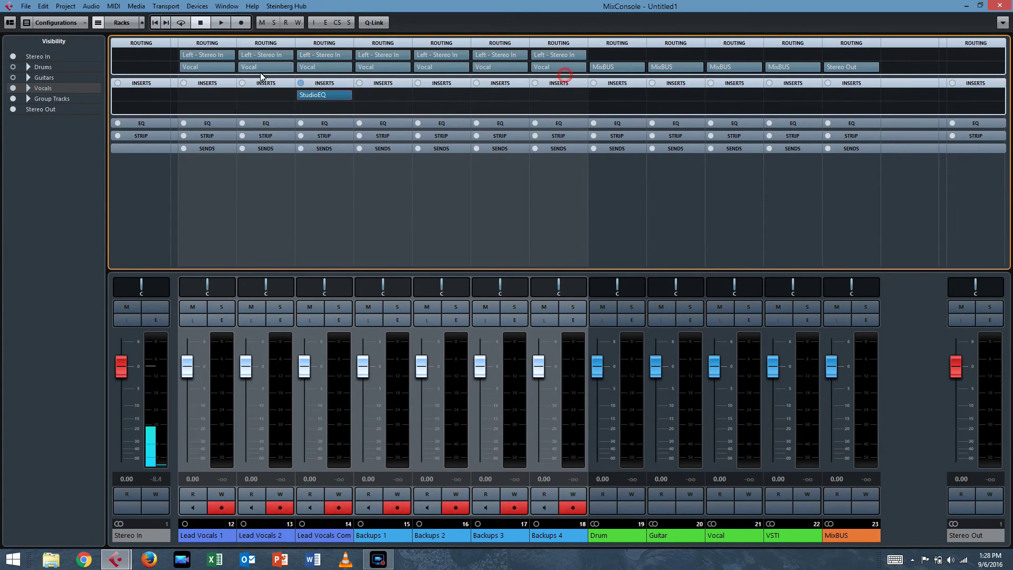
Step: Load VSTDynamics into the second insert, found by searching 'vst', then bypass the inserts
{"action": "left_click", "coordinate": [319, 106]}
{"action": "left_click", "coordinate": [413, 109]}
{"action": "type", "text": "vst"}
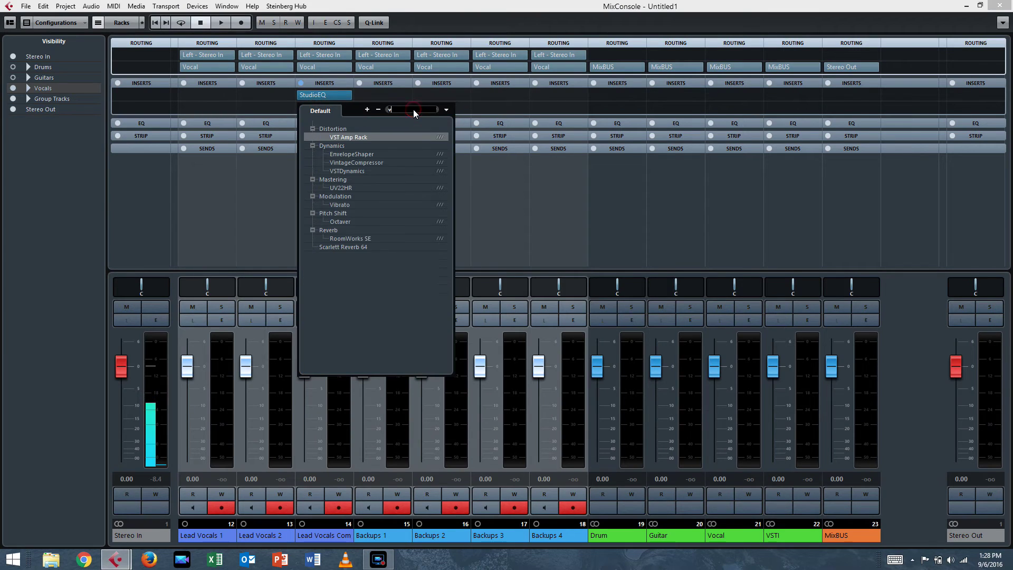
{"action": "left_click", "coordinate": [356, 153]}
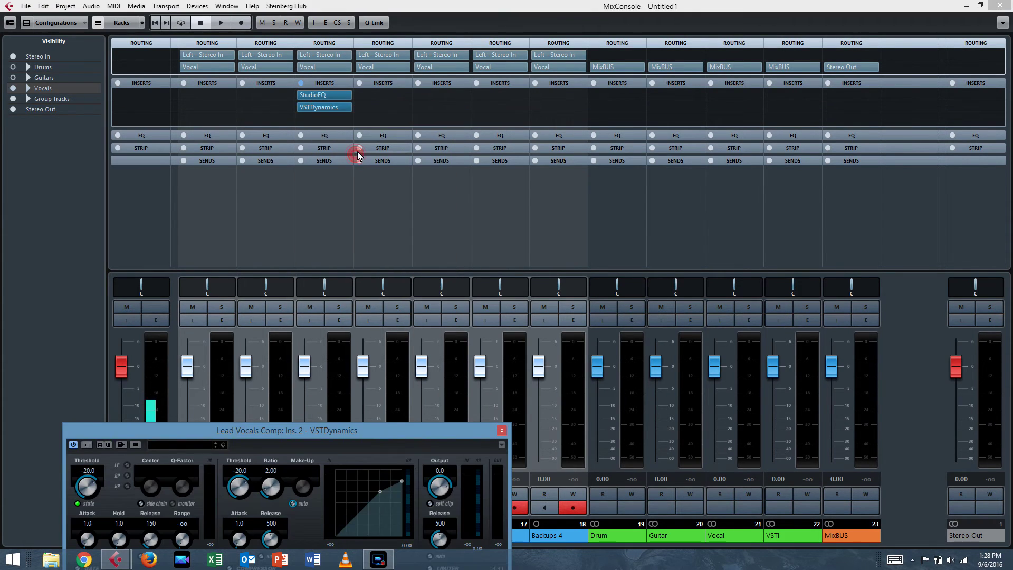
{"action": "left_click_drag", "start_coordinate": [374, 429], "coordinate": [446, 257]}
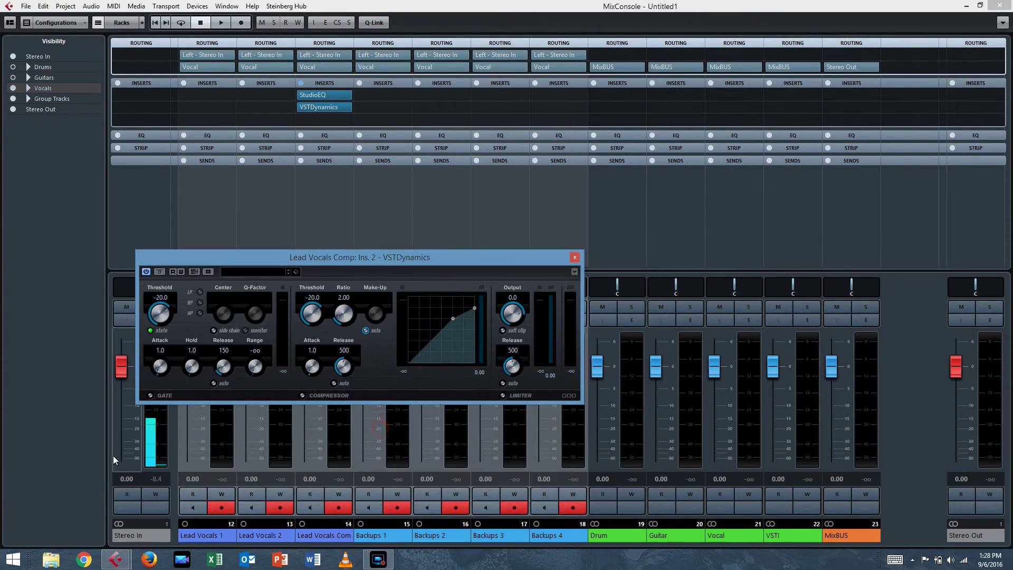
{"action": "left_click", "coordinate": [576, 256]}
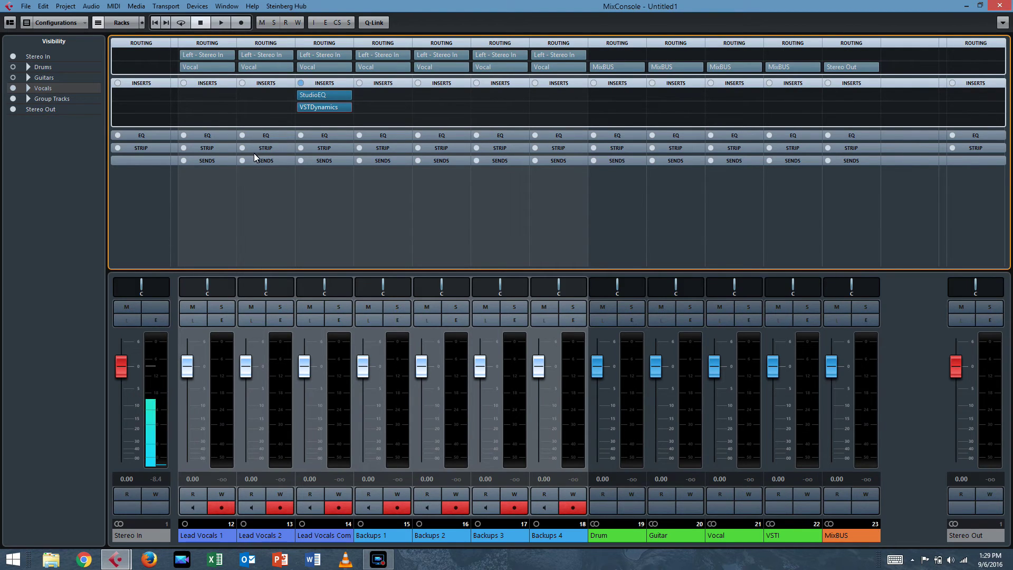
{"action": "left_click", "coordinate": [297, 107]}
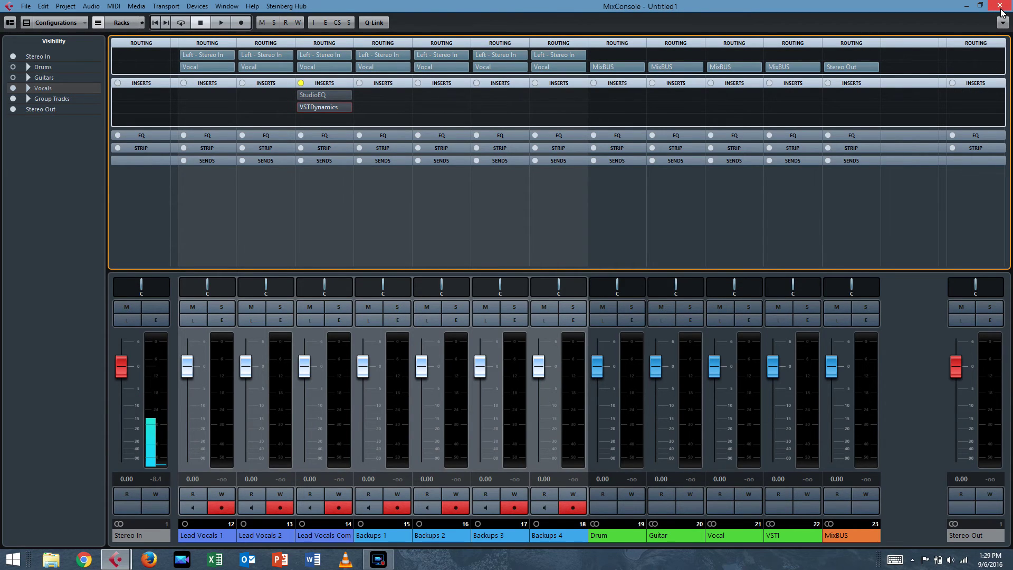
Step: Add a stereo FX channel with the Reverb > RoomWorks SE effect to the MixConsole
{"action": "right_click", "coordinate": [904, 389]}
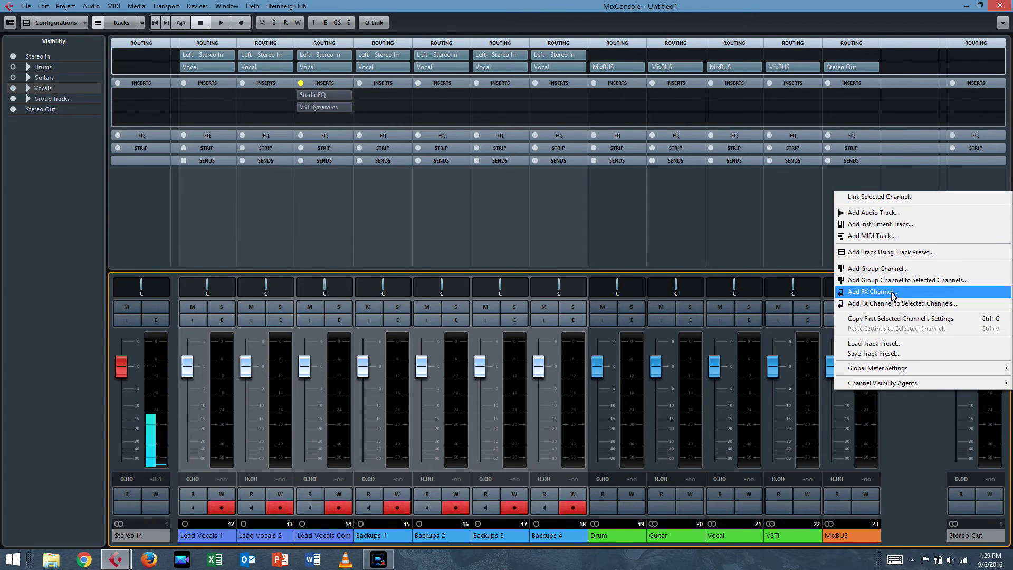
{"action": "left_click", "coordinate": [876, 291]}
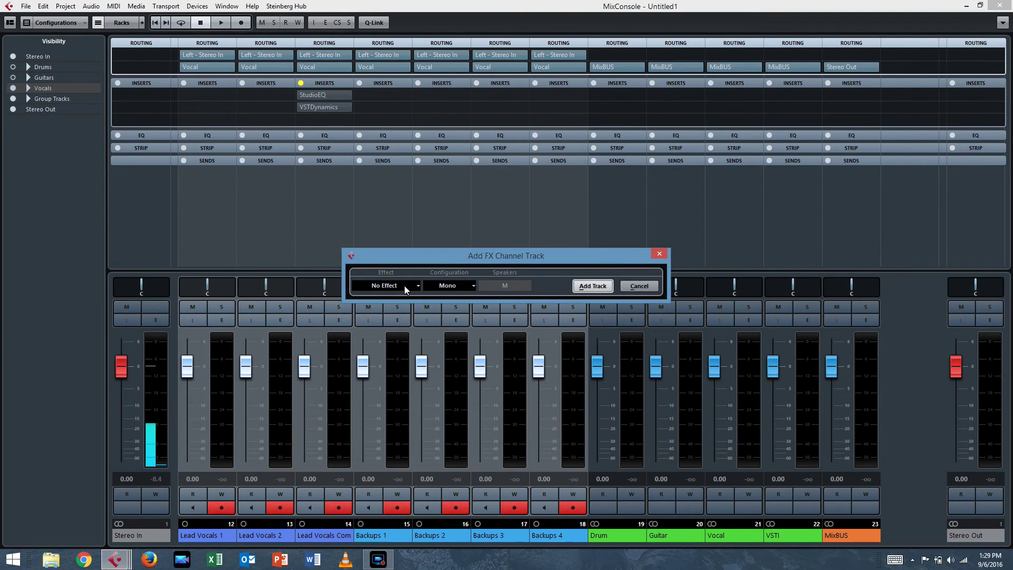
{"action": "left_click", "coordinate": [407, 288]}
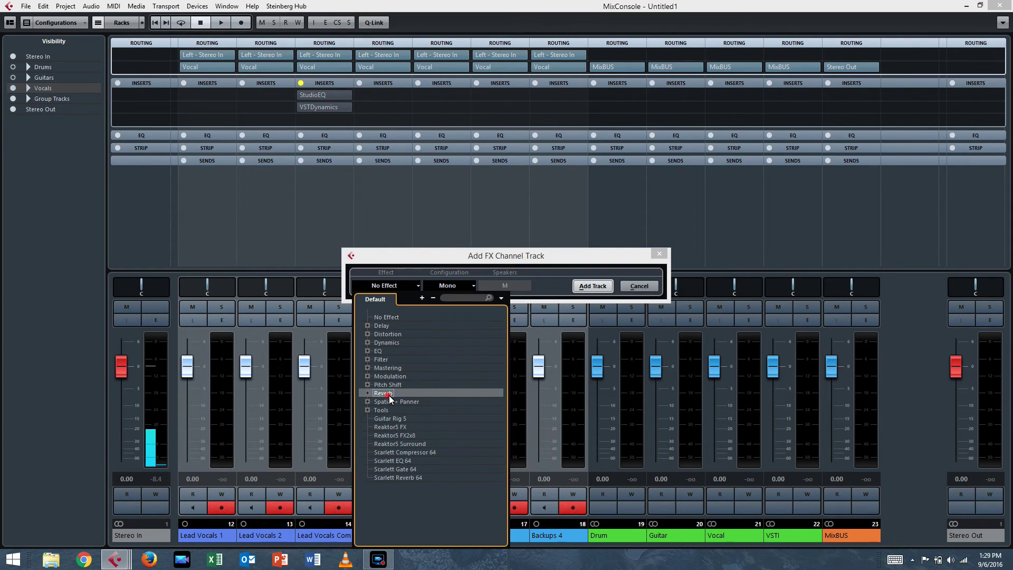
{"action": "left_click", "coordinate": [367, 393]}
{"action": "left_click", "coordinate": [393, 402]}
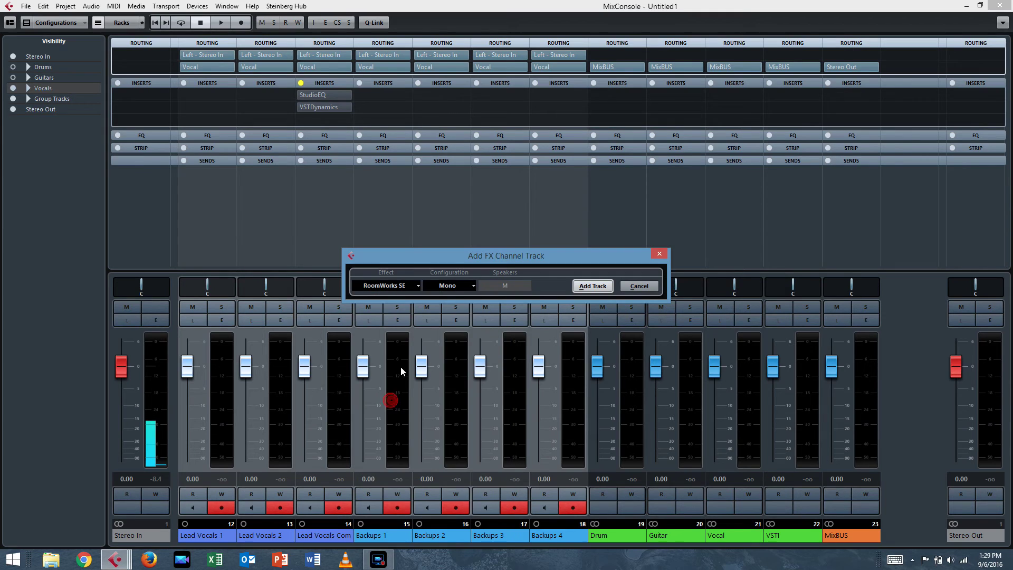
{"action": "left_click", "coordinate": [469, 288]}
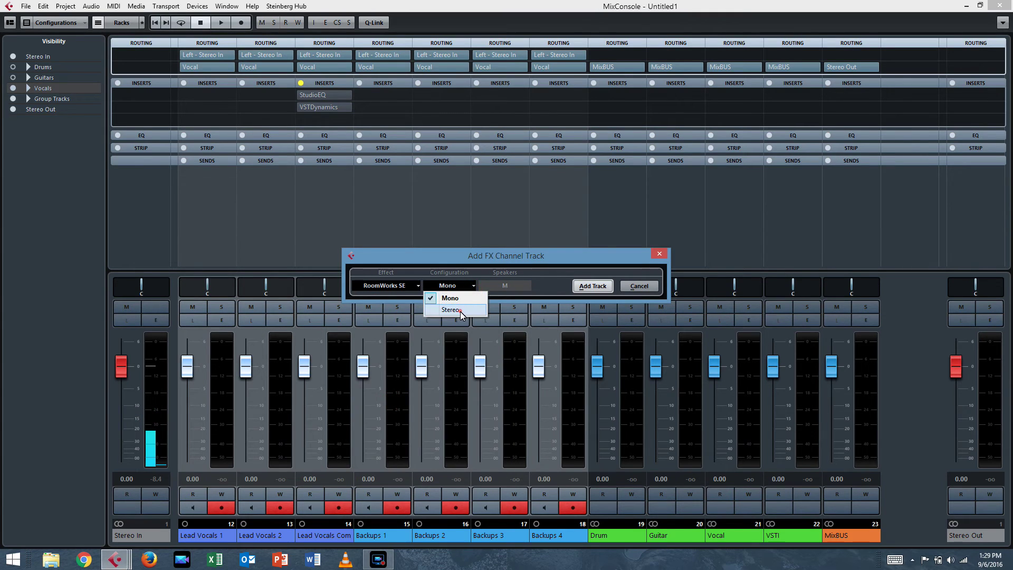
{"action": "left_click", "coordinate": [460, 310]}
{"action": "left_click", "coordinate": [593, 287]}
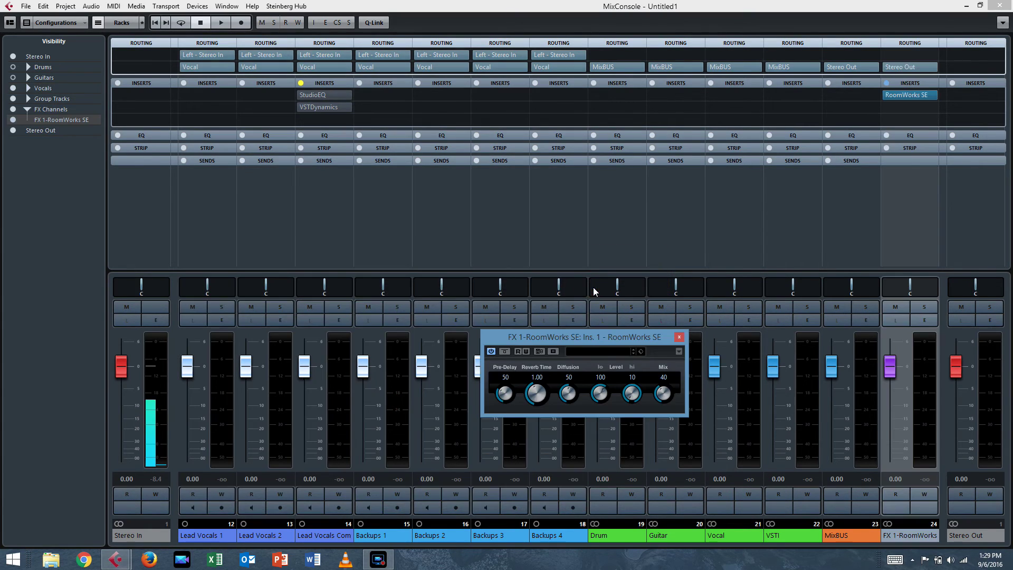
{"action": "left_click", "coordinate": [679, 336]}
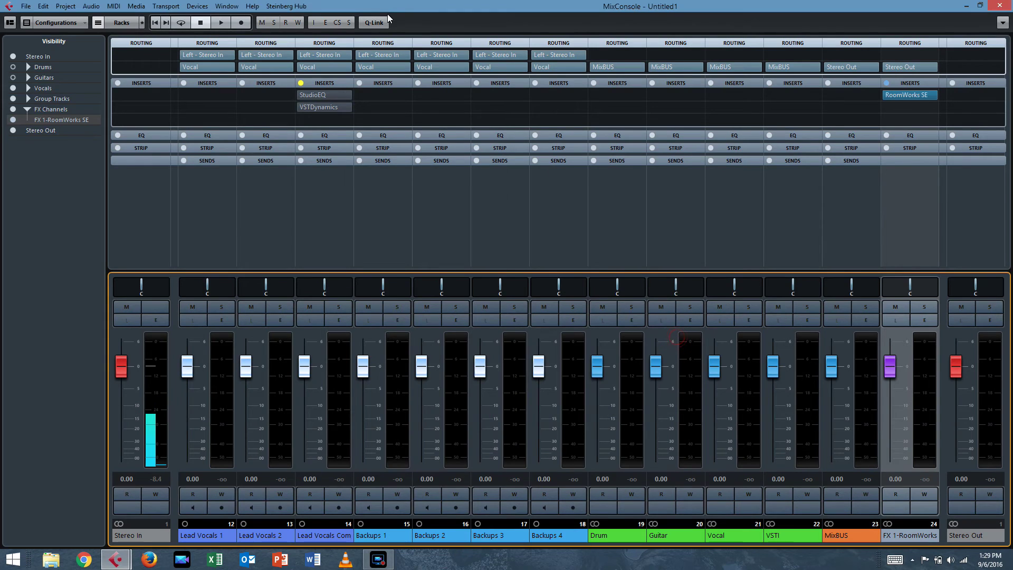
Step: Send Lead Vocals Comp and Backups 1–4 to FX 1-RoomWorks SE, then close the MixConsole
{"action": "left_click", "coordinate": [318, 160]}
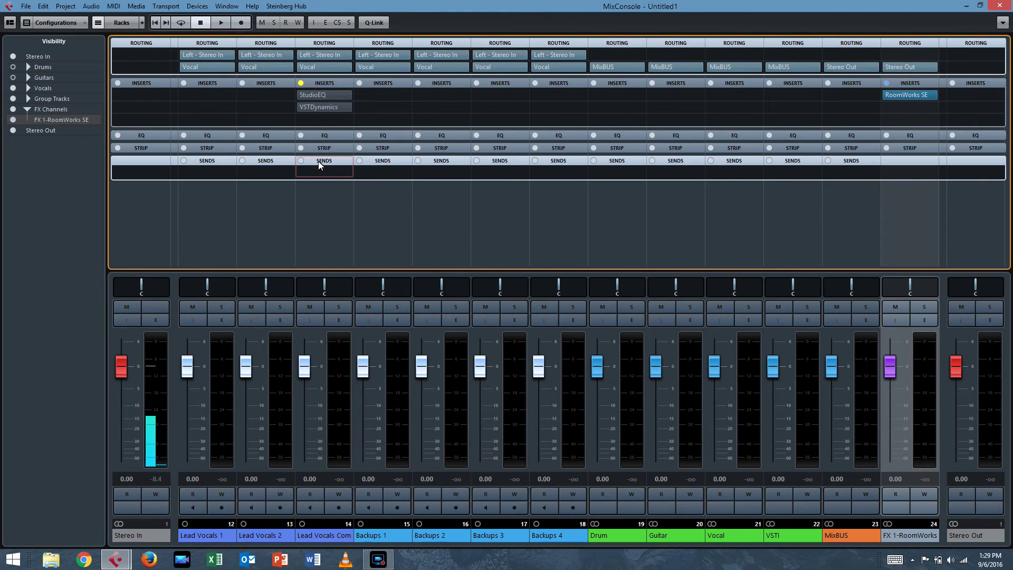
{"action": "left_click", "coordinate": [375, 22]}
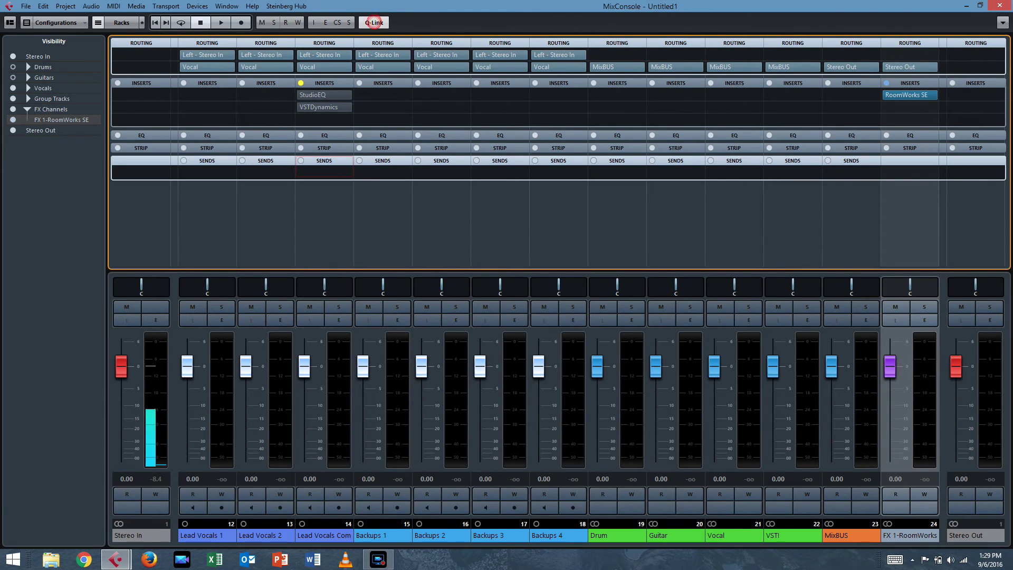
{"action": "left_click", "coordinate": [225, 535]}
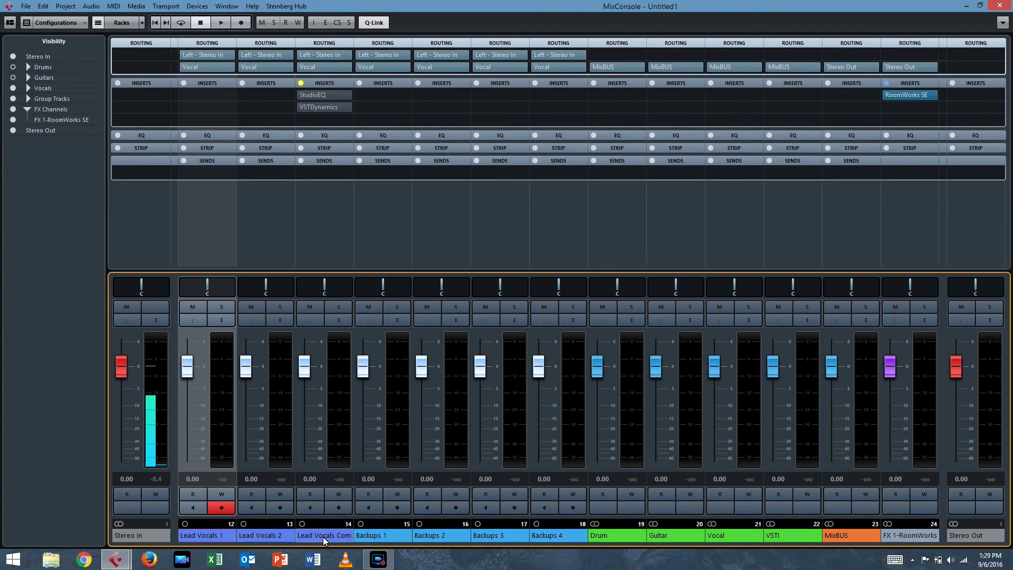
{"action": "left_click", "coordinate": [326, 535]}
{"action": "left_click", "coordinate": [559, 535], "text": "shift"}
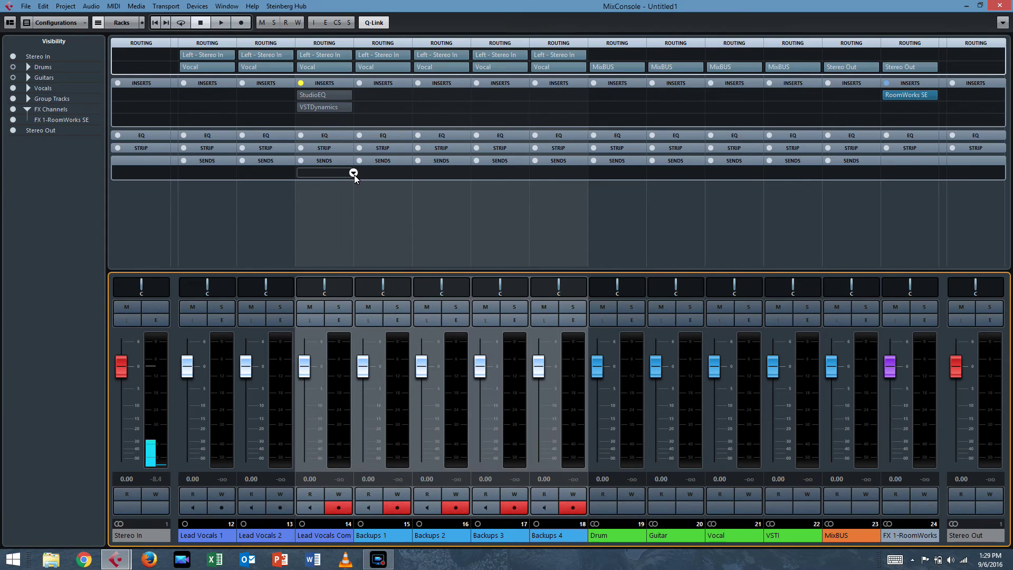
{"action": "left_click", "coordinate": [354, 173]}
{"action": "left_click", "coordinate": [385, 222]}
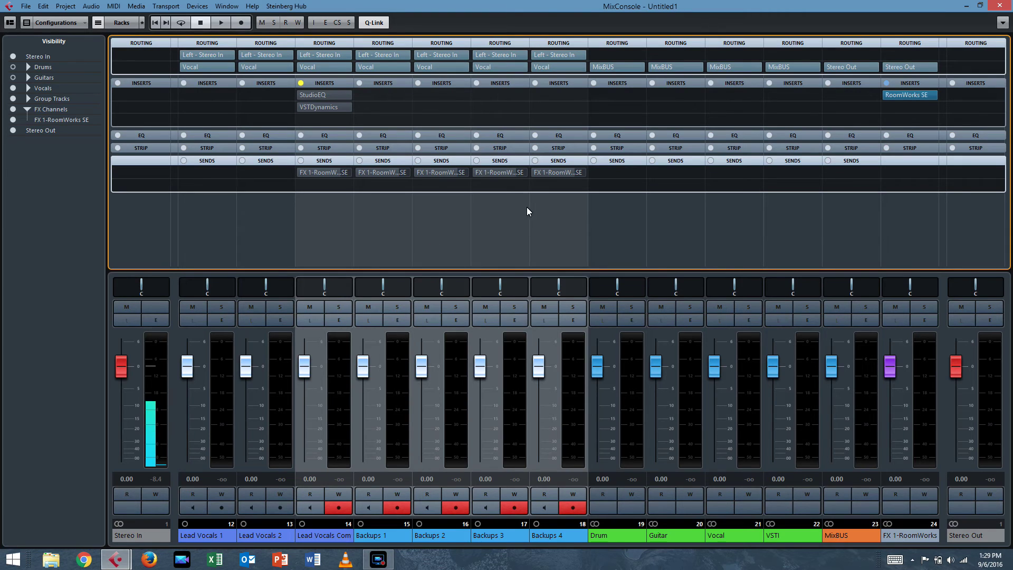
{"action": "mouse_move", "coordinate": [535, 175]}
{"action": "left_click", "coordinate": [1000, 8]}
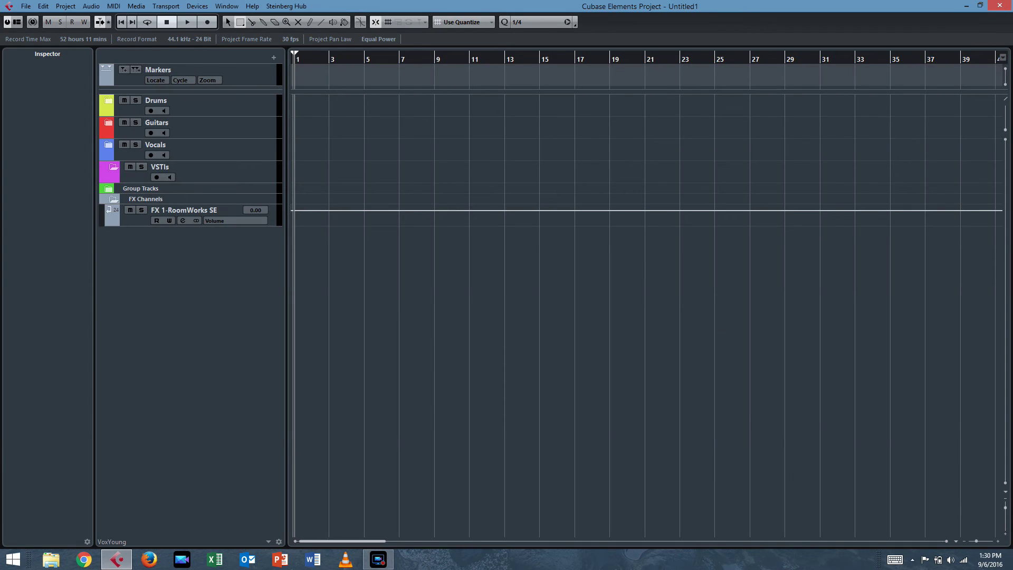
Step: Add two instrument tracks from the VSTIs folder's context menu
{"action": "left_click", "coordinate": [110, 167]}
{"action": "right_click", "coordinate": [237, 175]}
{"action": "mouse_move", "coordinate": [264, 182]}
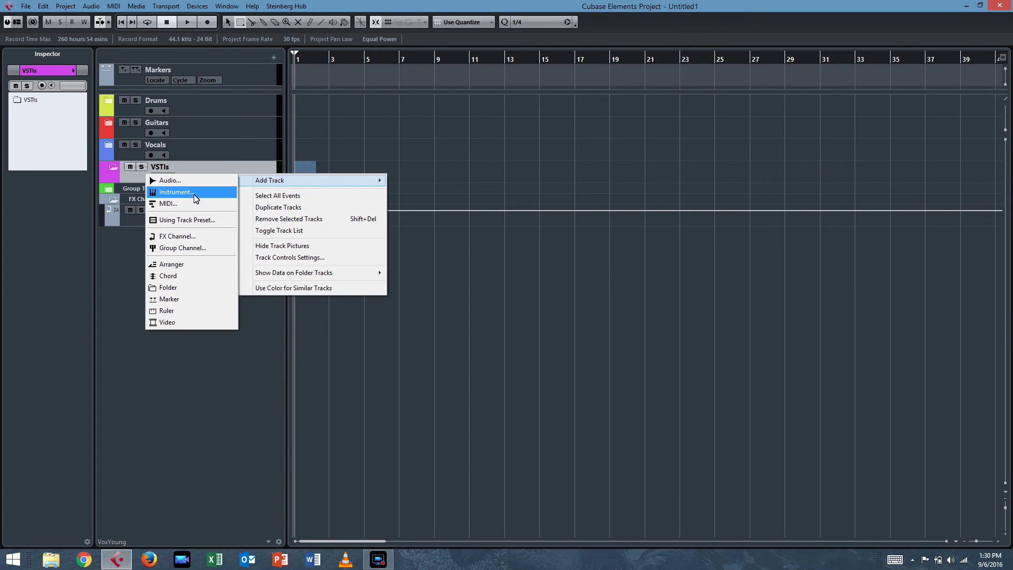
{"action": "left_click", "coordinate": [177, 192]}
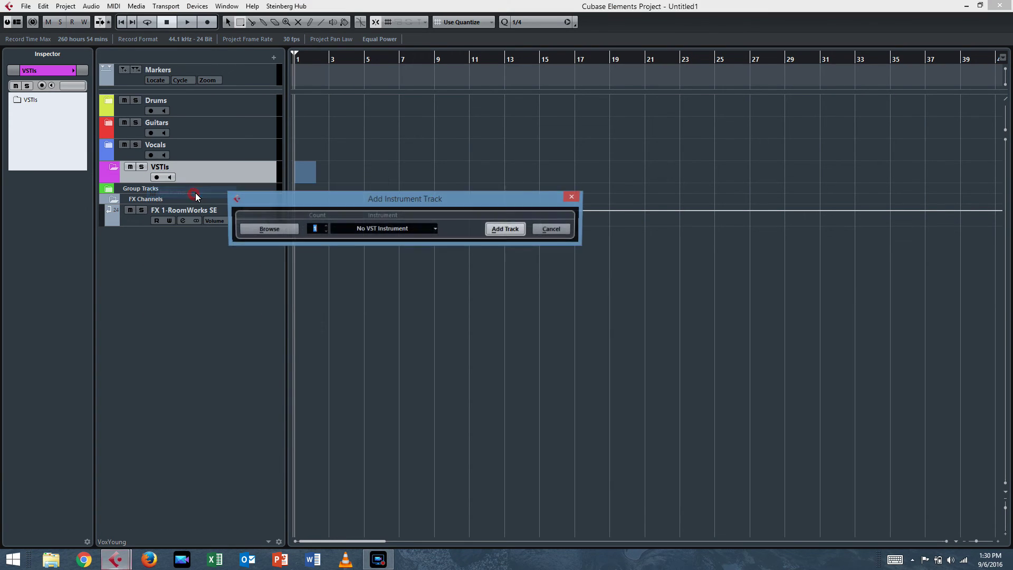
{"action": "left_click", "coordinate": [324, 226]}
{"action": "left_click", "coordinate": [505, 230]}
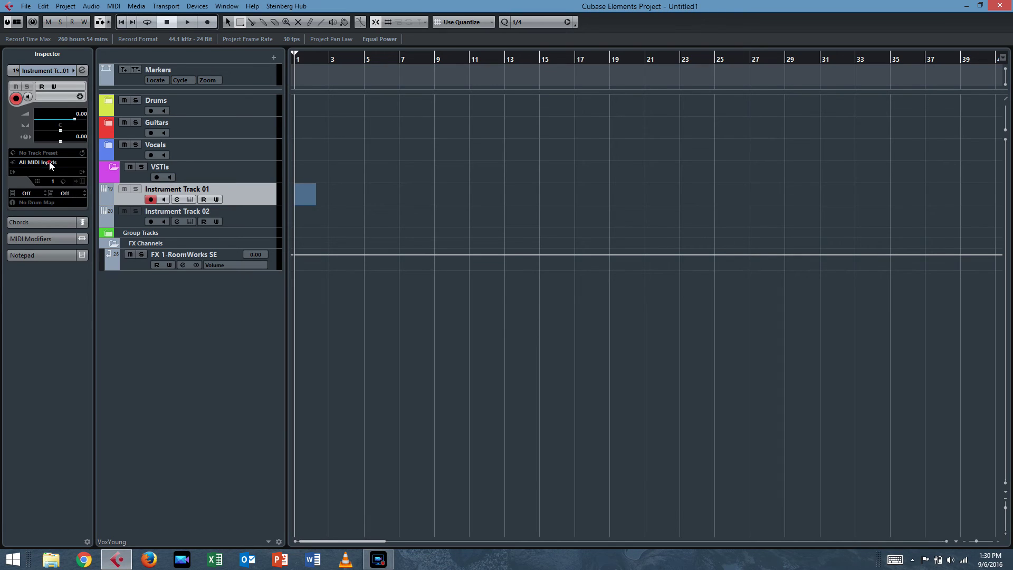
Step: Load HALion Sonic SE on the first instrument track and rename it 'Halion 1'
{"action": "left_click", "coordinate": [36, 171]}
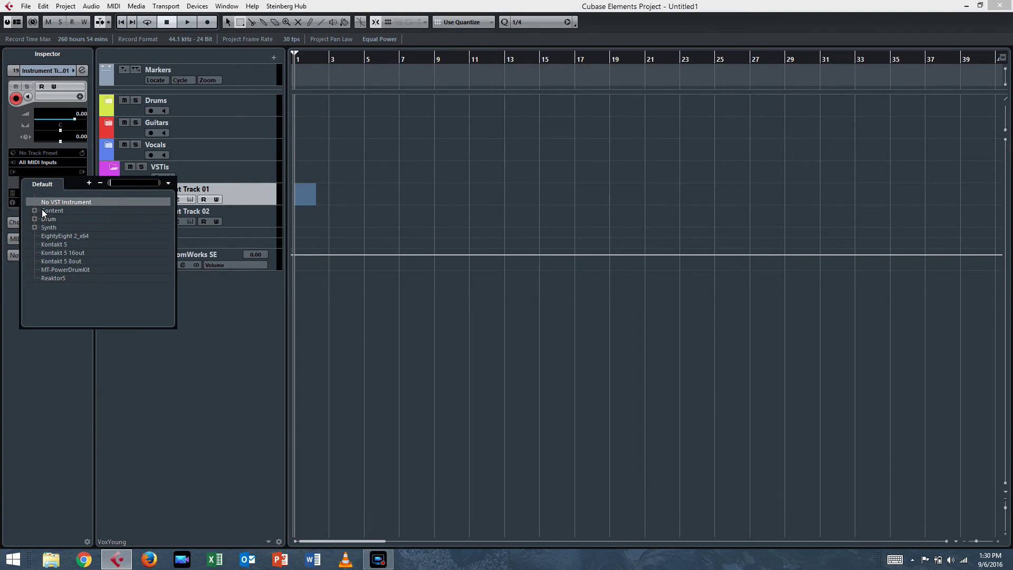
{"action": "left_click", "coordinate": [47, 227]}
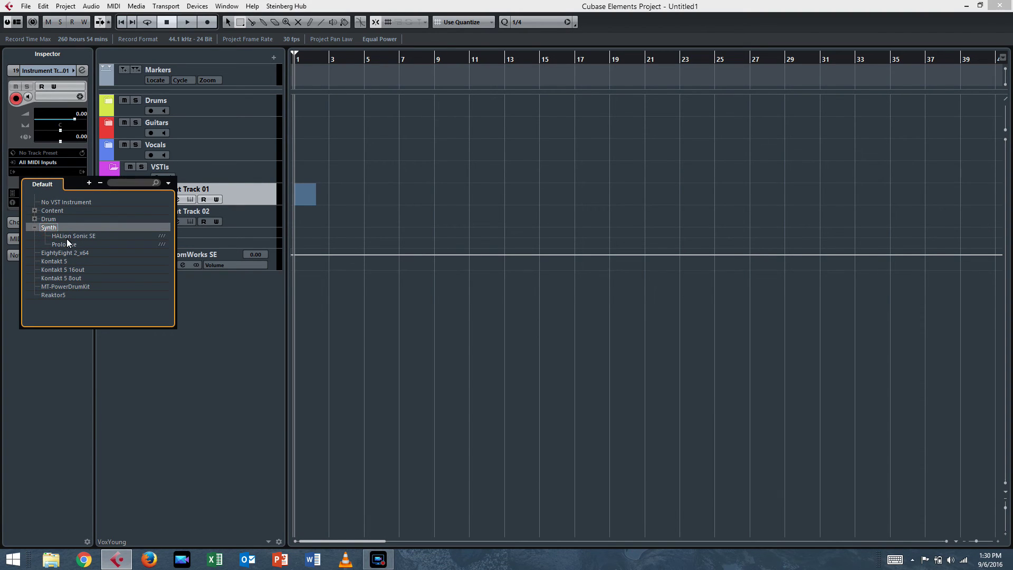
{"action": "left_click", "coordinate": [68, 235]}
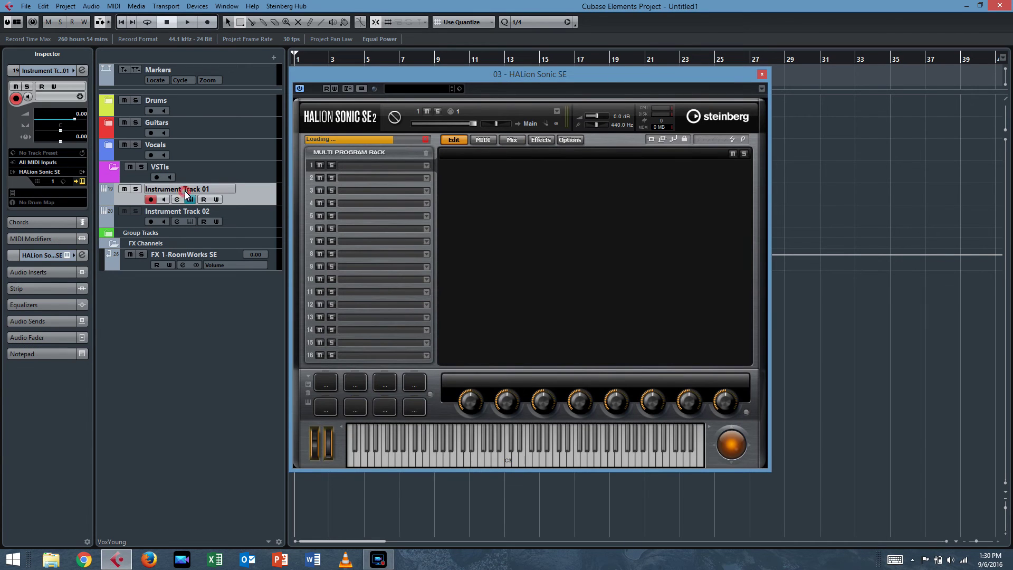
{"action": "double_click", "coordinate": [185, 191]}
{"action": "type", "text": "Halion"}
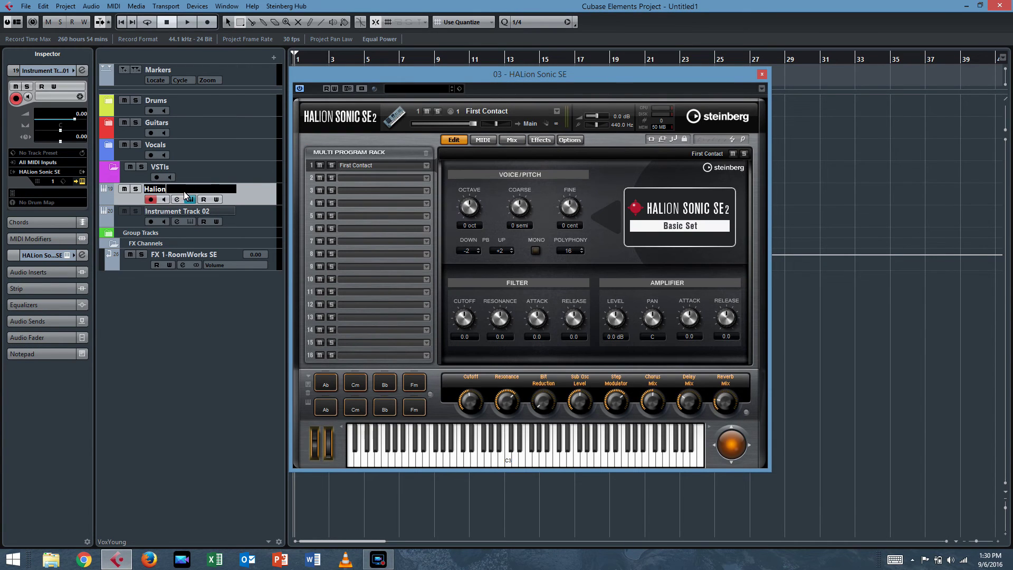
{"action": "type", "text": " 1"}
{"action": "left_click", "coordinate": [265, 228]}
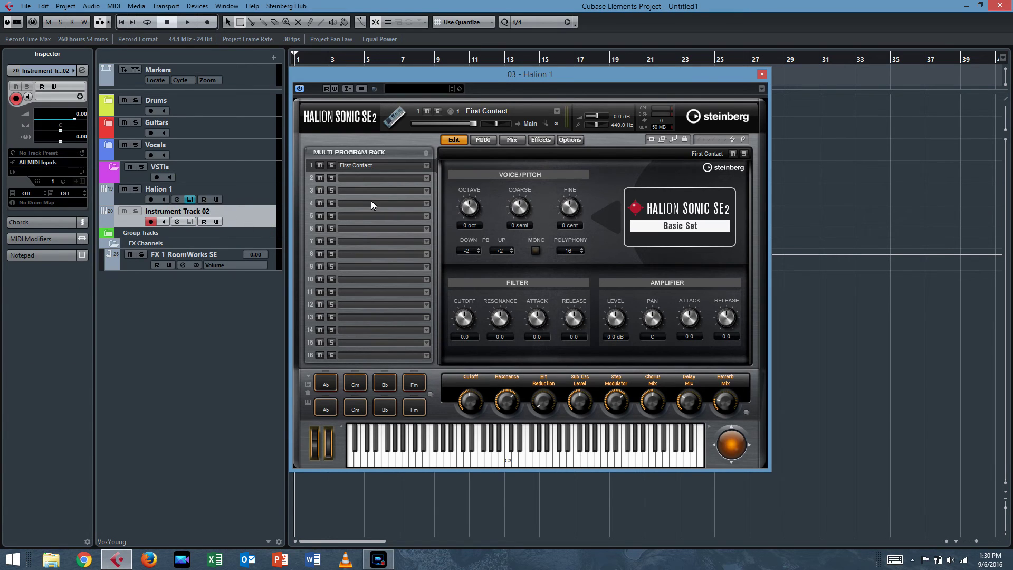
{"action": "left_click", "coordinate": [761, 76]}
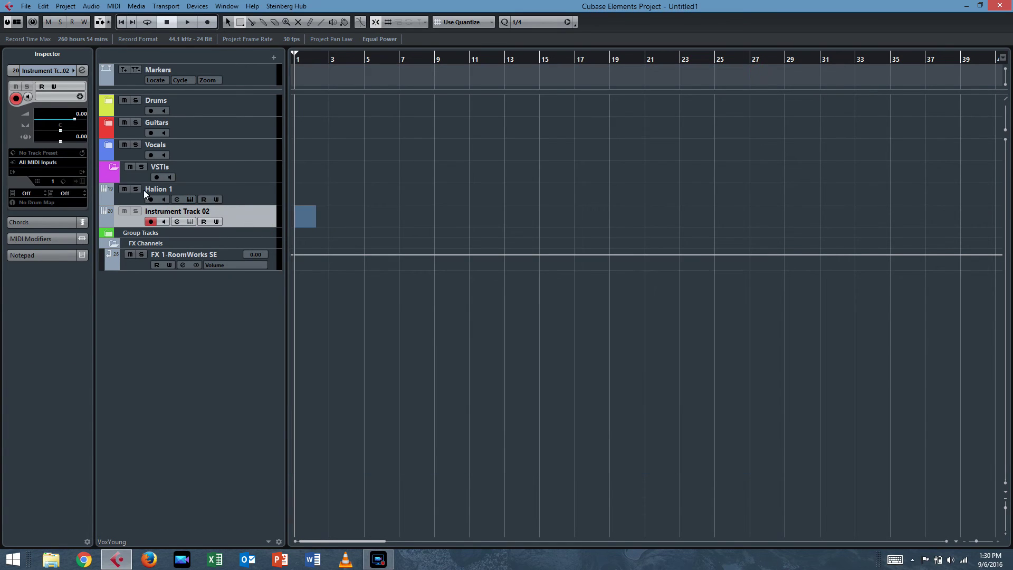
Step: Load HALion Sonic SE on the second instrument track and rename it 'Halion 2'
{"action": "left_click", "coordinate": [81, 172]}
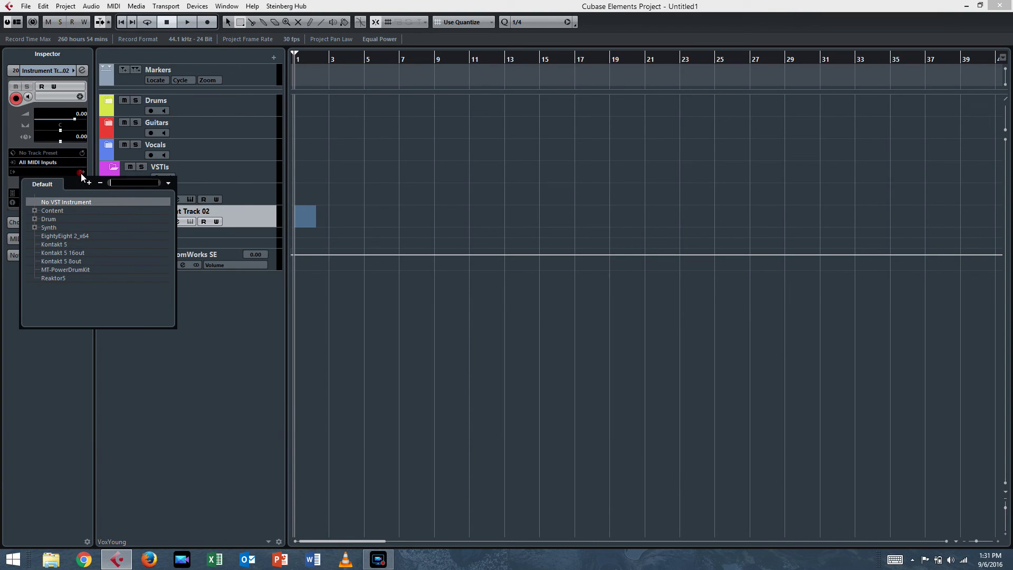
{"action": "left_click", "coordinate": [34, 227]}
{"action": "left_click", "coordinate": [68, 236]}
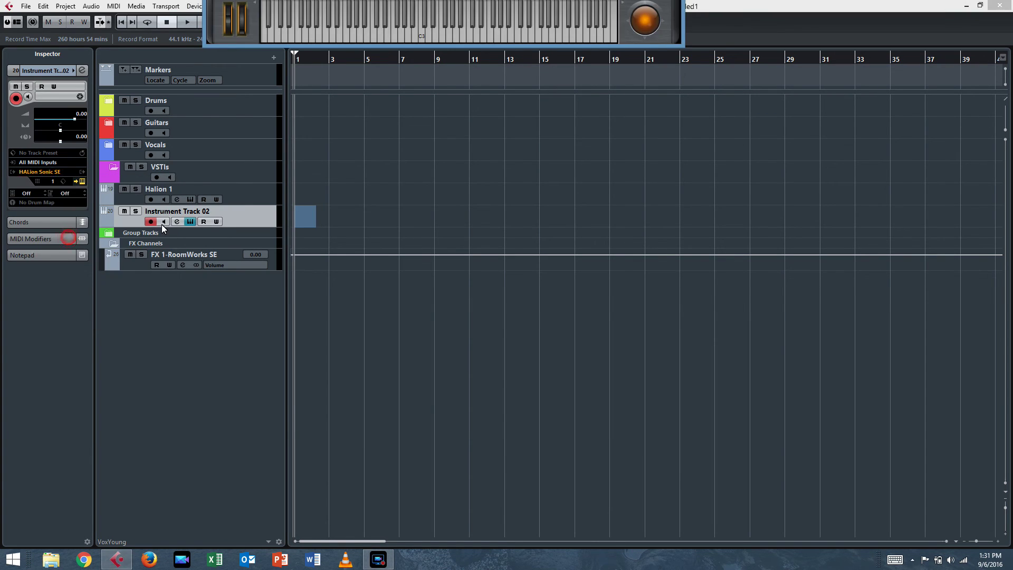
{"action": "double_click", "coordinate": [175, 212]}
{"action": "type", "text": "Hali"}
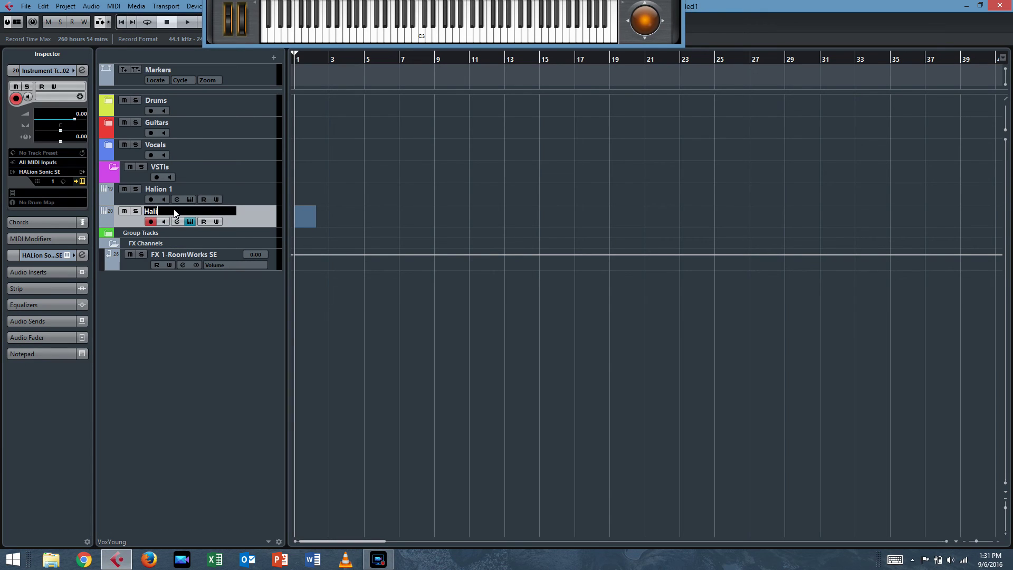
{"action": "type", "text": "on 2"}
{"action": "left_click", "coordinate": [252, 219]}
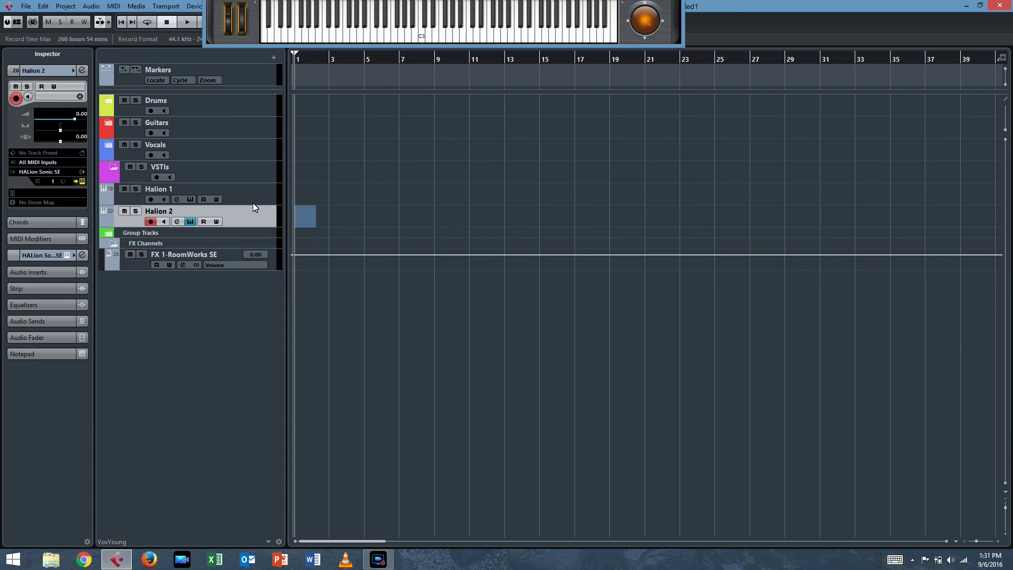
Step: Move Halion 1 and Halion 2 into the VSTIs folder and colour both magenta
{"action": "left_click", "coordinate": [250, 198], "text": "shift"}
{"action": "left_click_drag", "start_coordinate": [250, 198], "coordinate": [251, 176]}
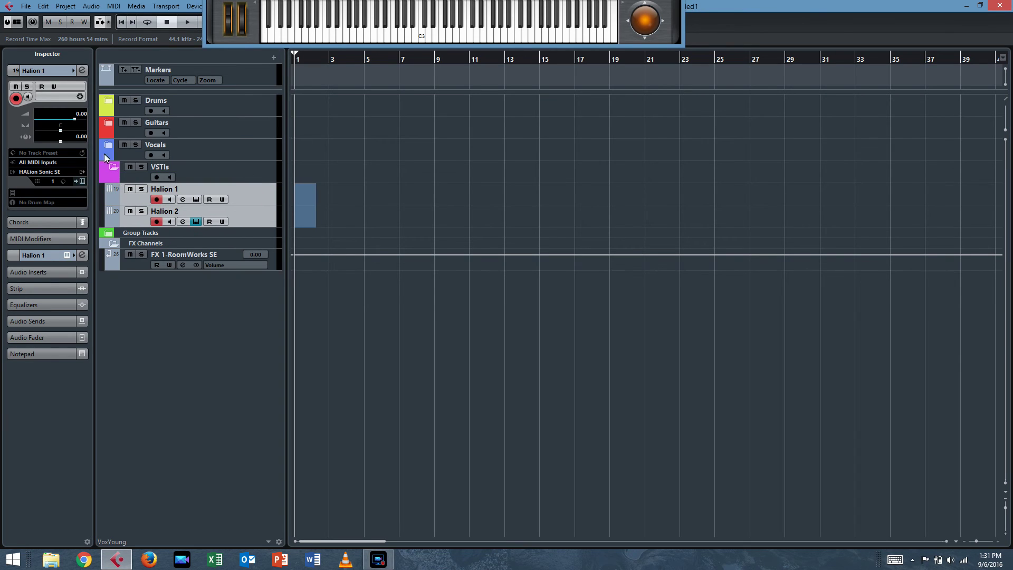
{"action": "left_click", "coordinate": [74, 70]}
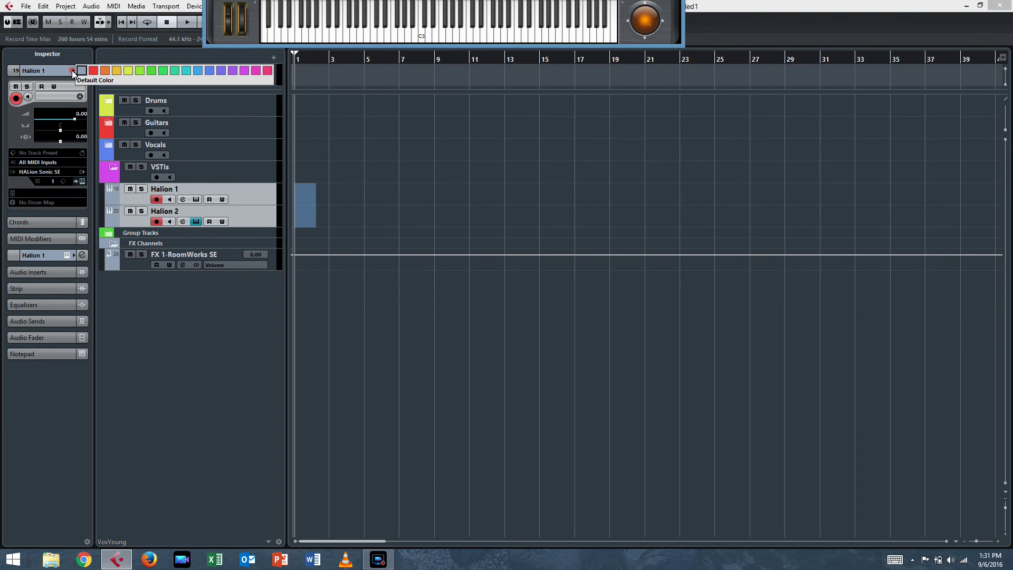
{"action": "left_click", "coordinate": [239, 73]}
{"action": "left_click", "coordinate": [112, 215]}
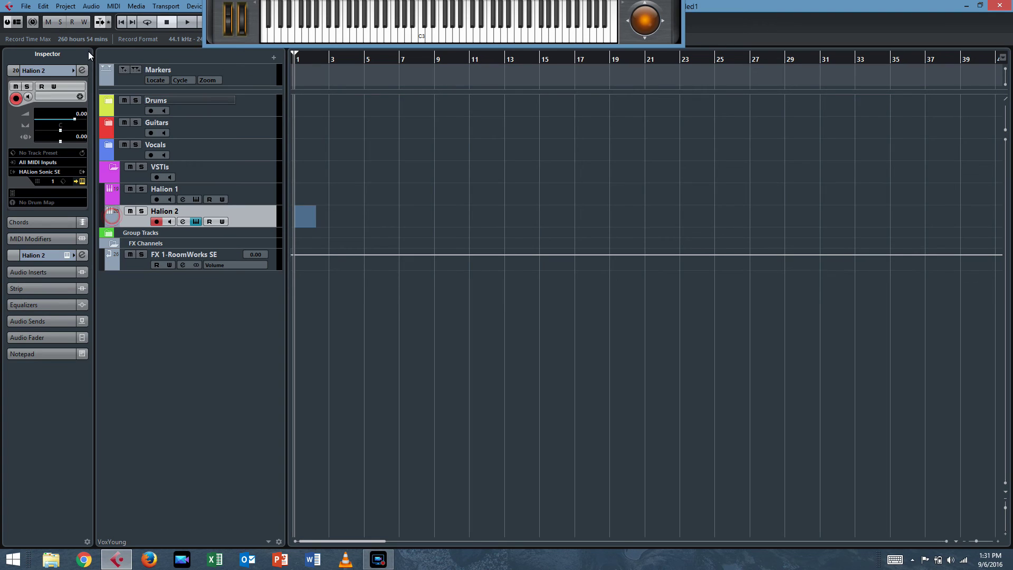
{"action": "left_click", "coordinate": [73, 70]}
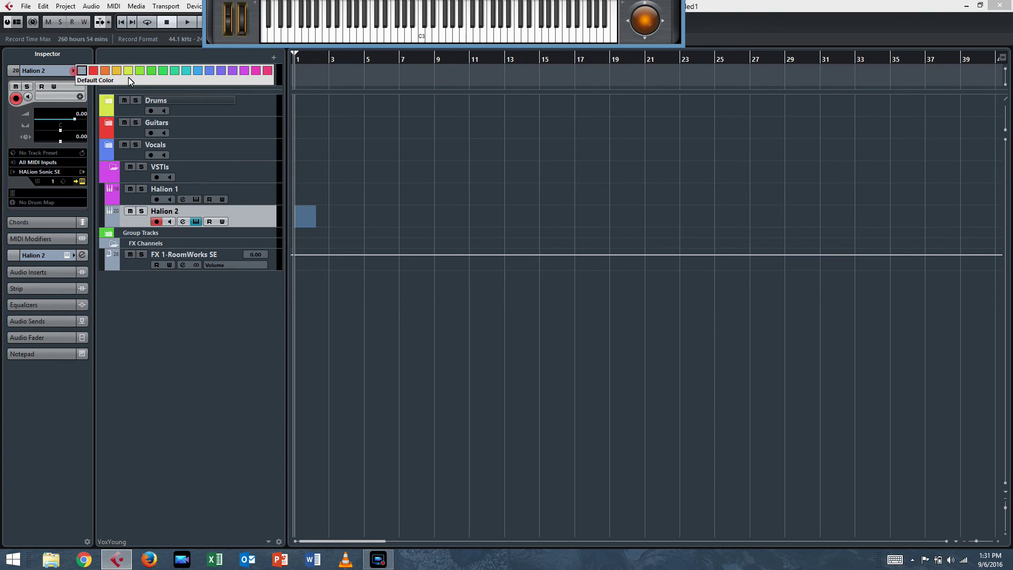
{"action": "left_click", "coordinate": [239, 76]}
{"action": "key", "text": "alt+k"}
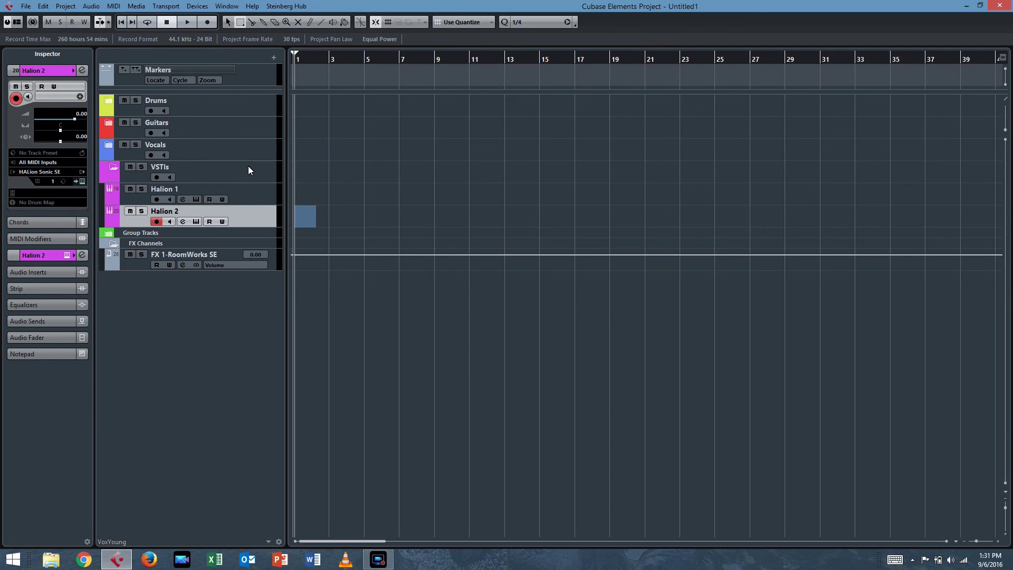
Step: Load [GM 001] Acoustic Grand Piano into slot 1 of Halion 1, found by searching 'piano'
{"action": "left_click", "coordinate": [245, 198]}
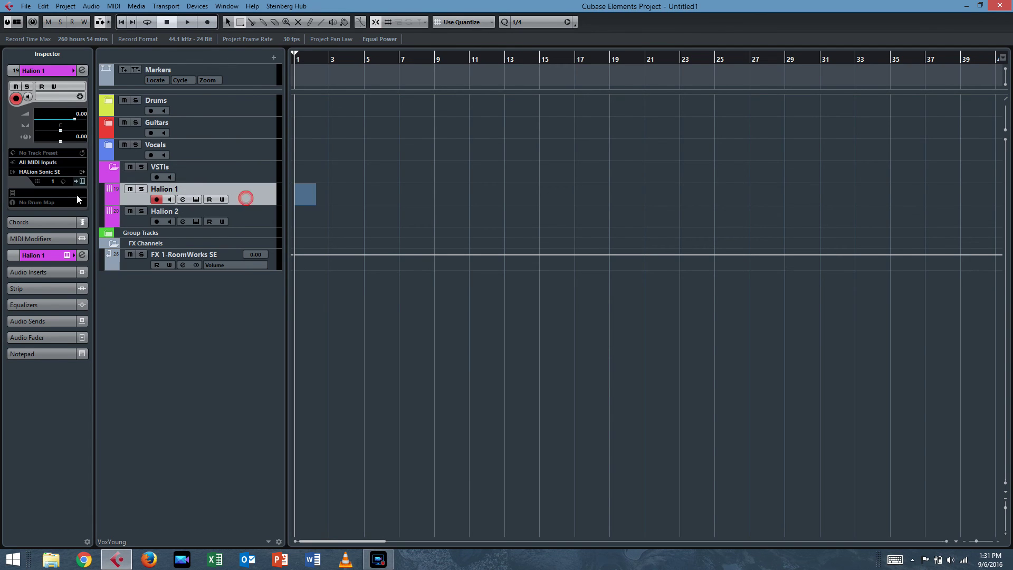
{"action": "left_click", "coordinate": [195, 199]}
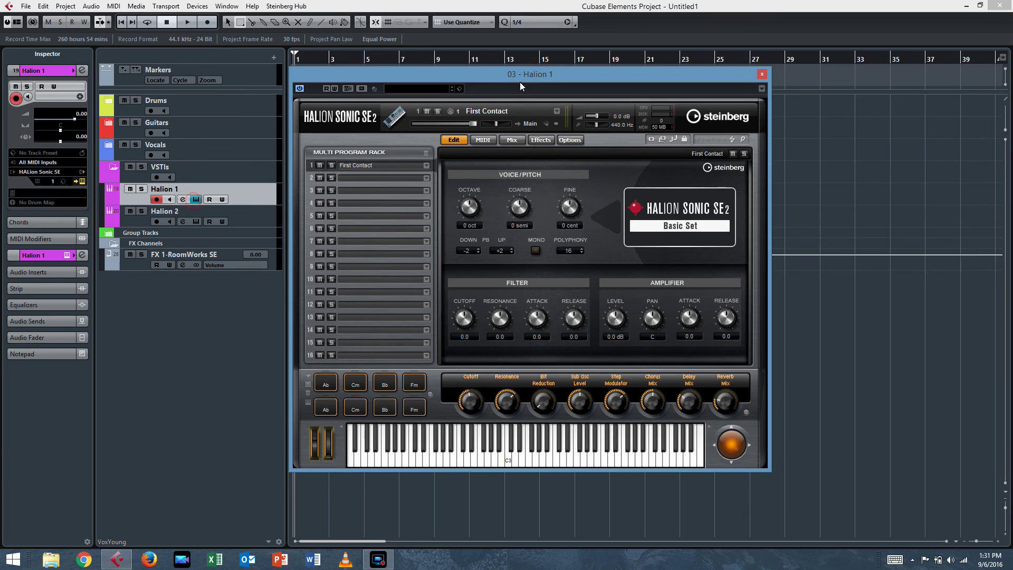
{"action": "left_click", "coordinate": [556, 112]}
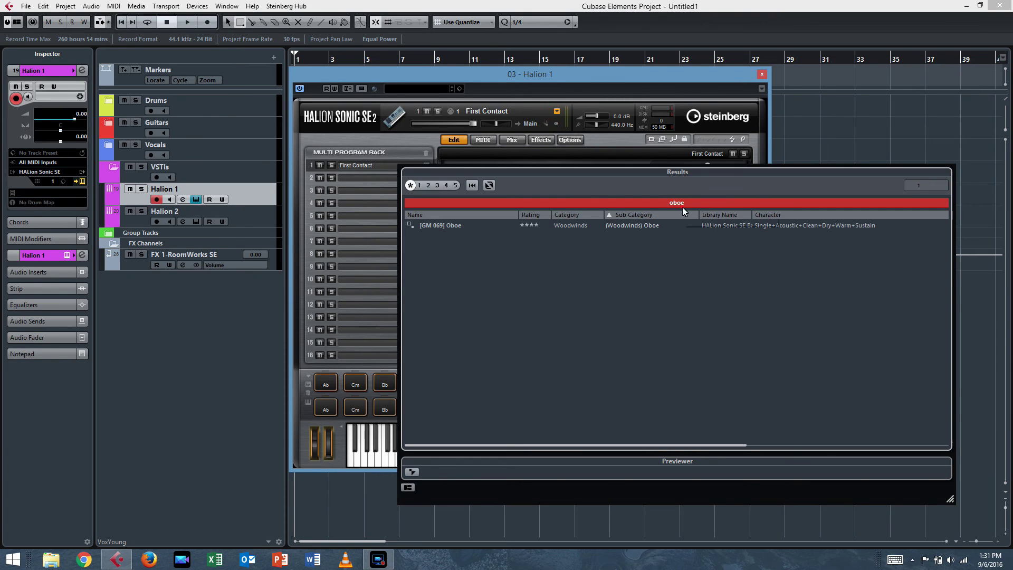
{"action": "type", "text": "piano"}
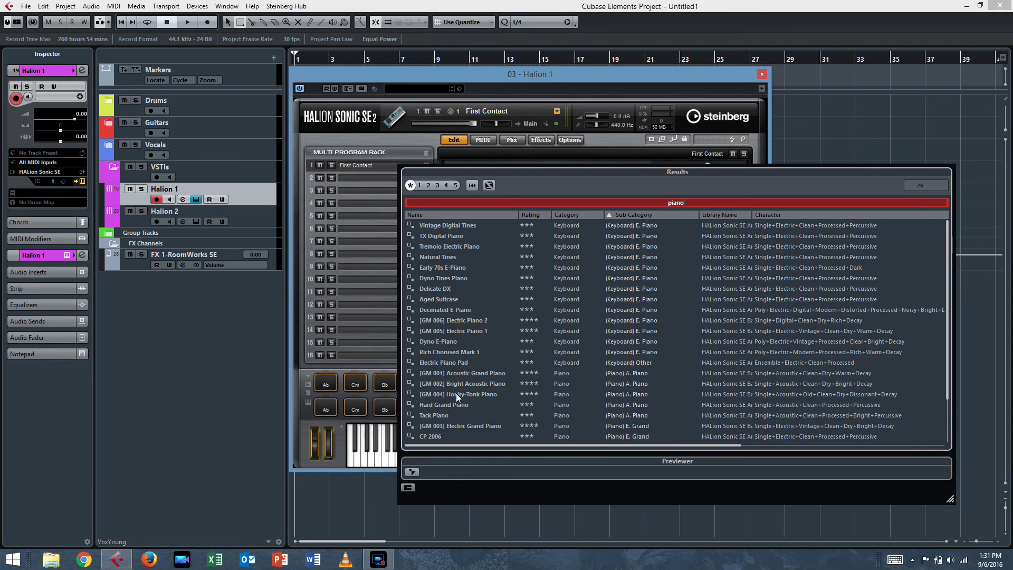
{"action": "double_click", "coordinate": [464, 377]}
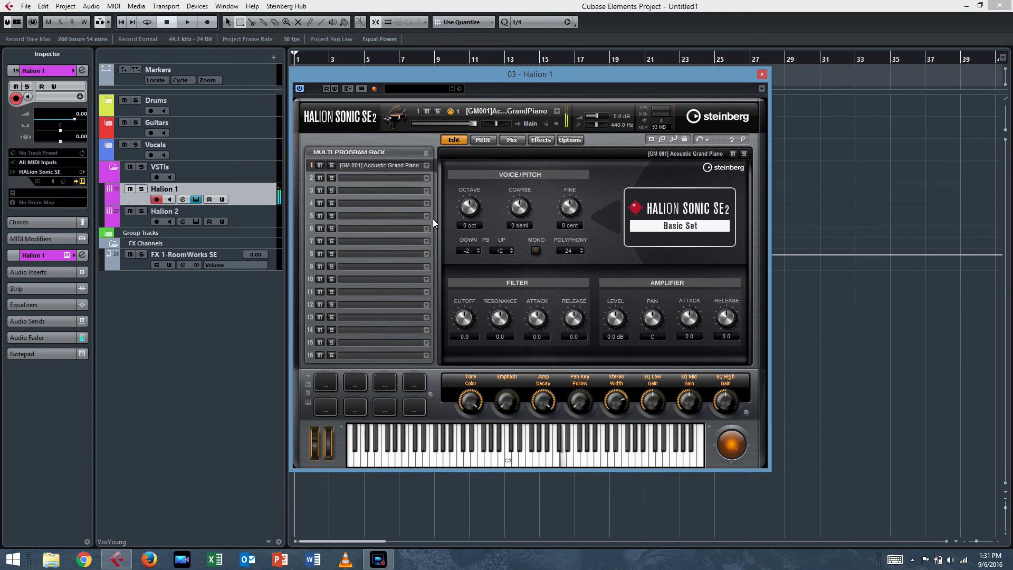
{"action": "left_click", "coordinate": [761, 75]}
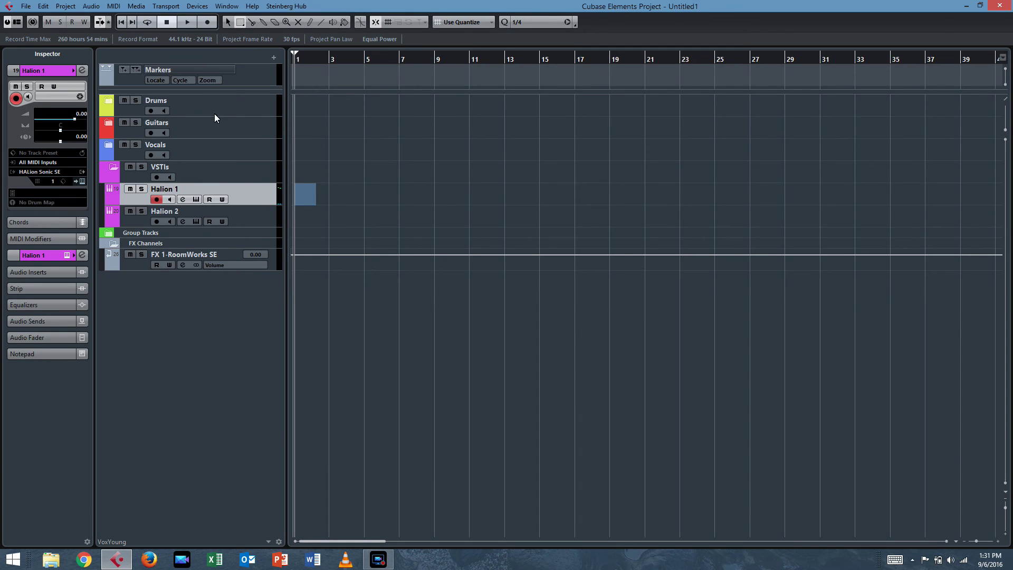
Step: In the MixConsole, hide the vocal channels and route Halion 1 and Halion 2 outputs to the VSTI group
{"action": "key", "text": "F3"}
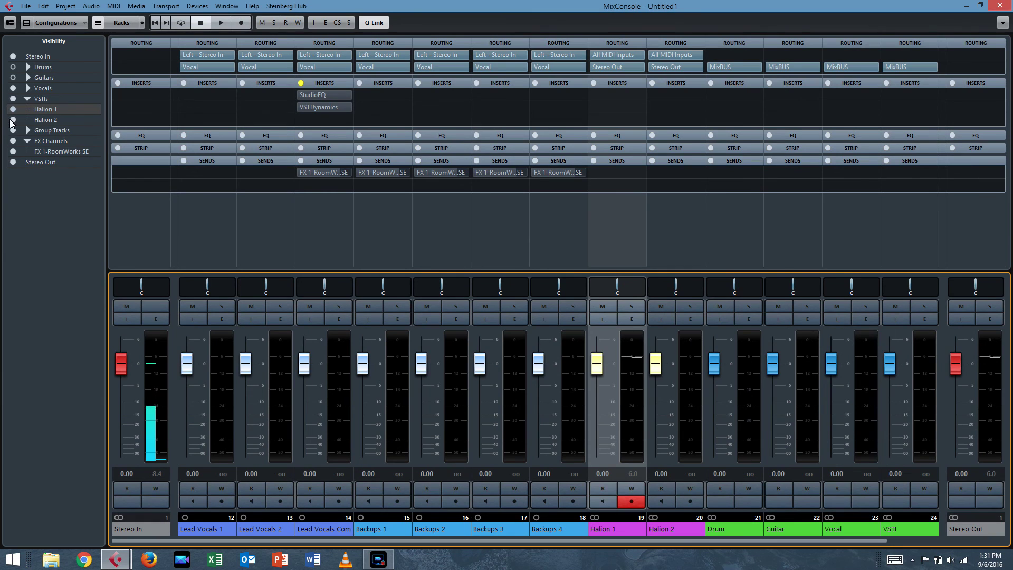
{"action": "left_click", "coordinate": [13, 89]}
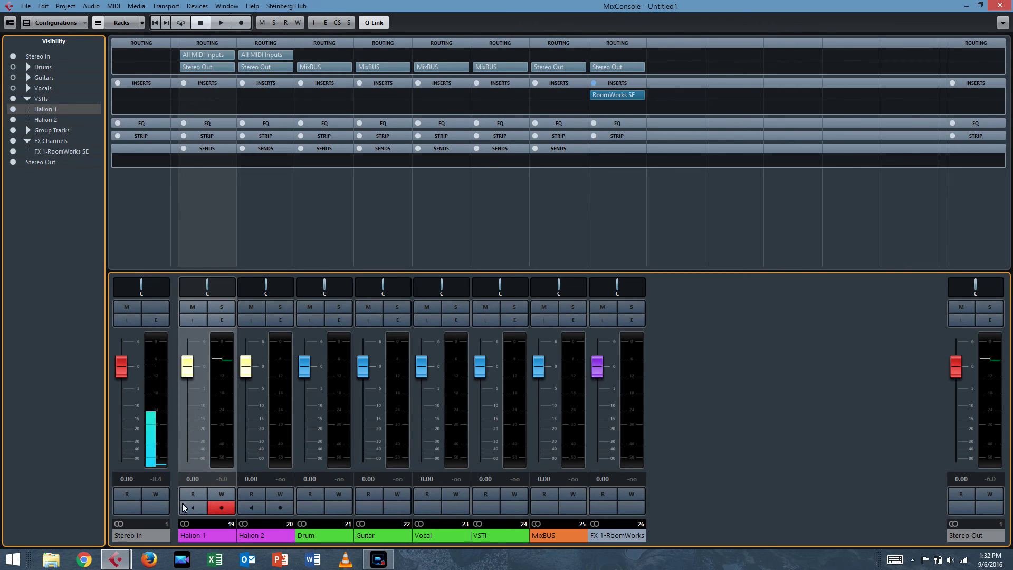
{"action": "left_click", "coordinate": [205, 535]}
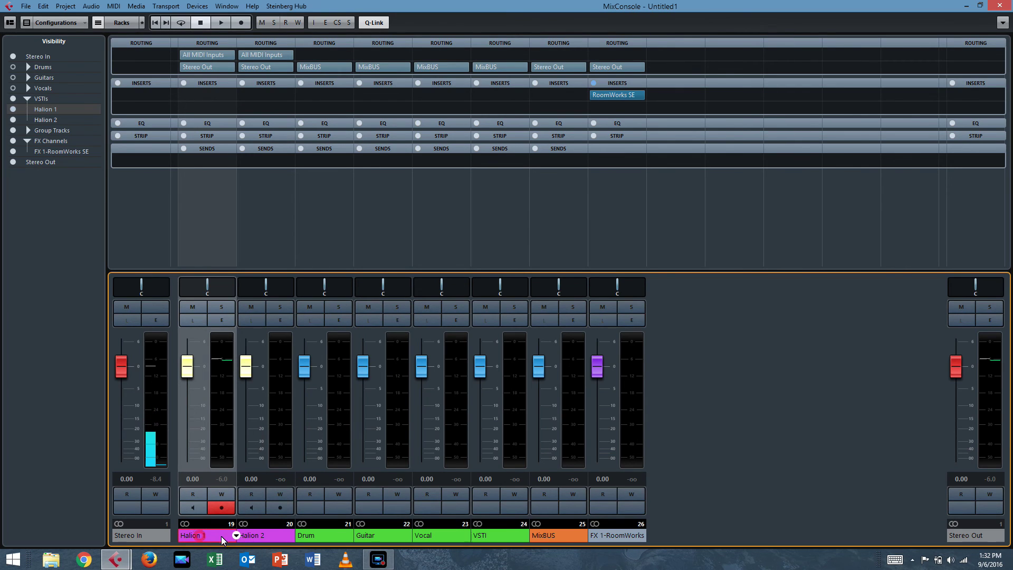
{"action": "left_click", "coordinate": [257, 534]}
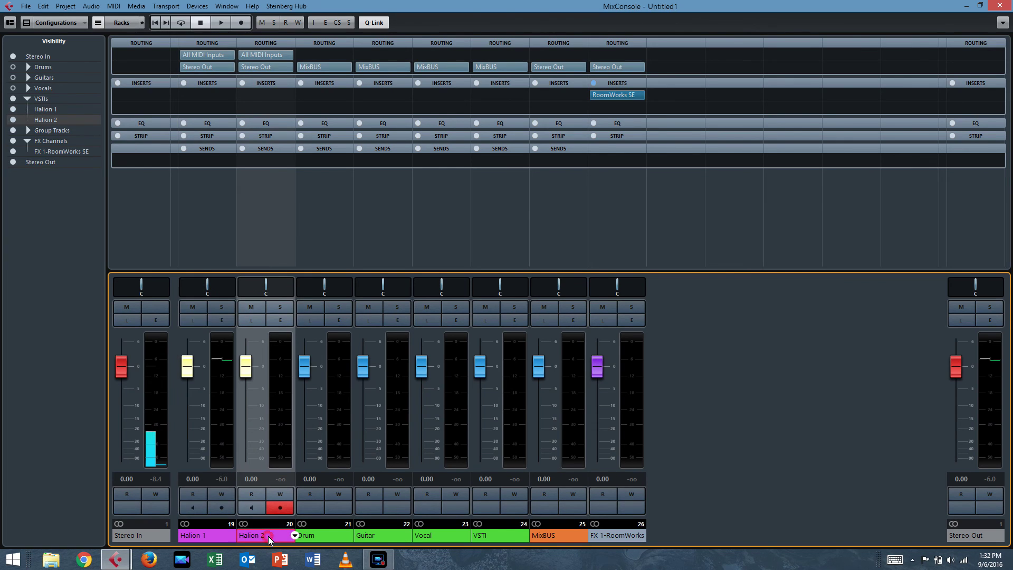
{"action": "left_click", "coordinate": [211, 533], "text": "ctrl"}
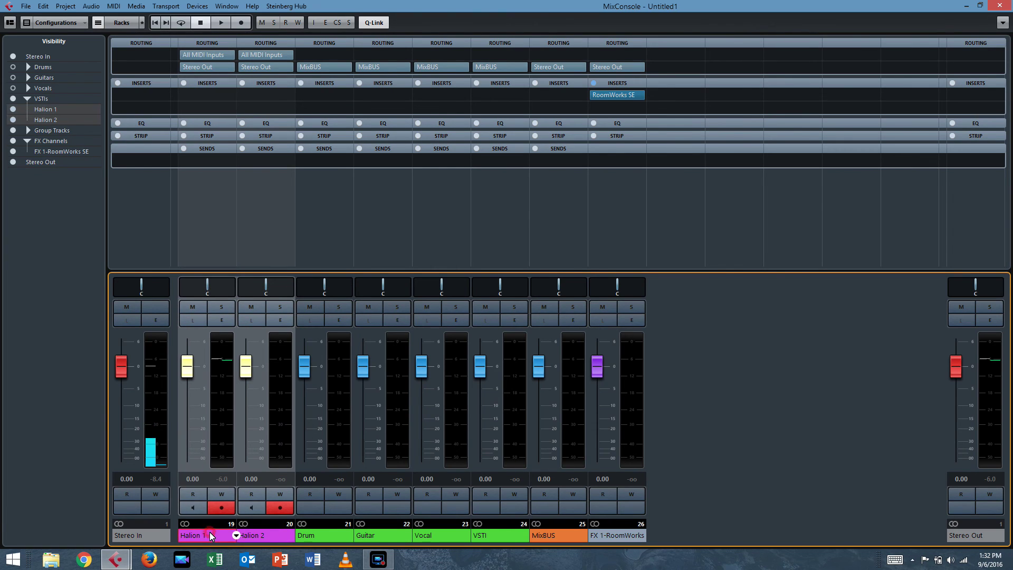
{"action": "left_click", "coordinate": [290, 67]}
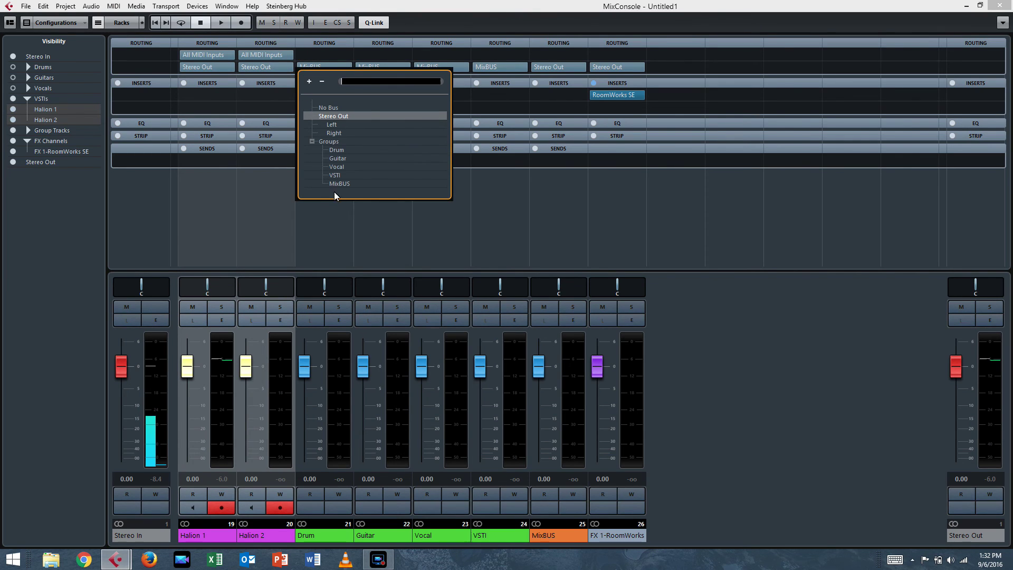
{"action": "left_click", "coordinate": [336, 175]}
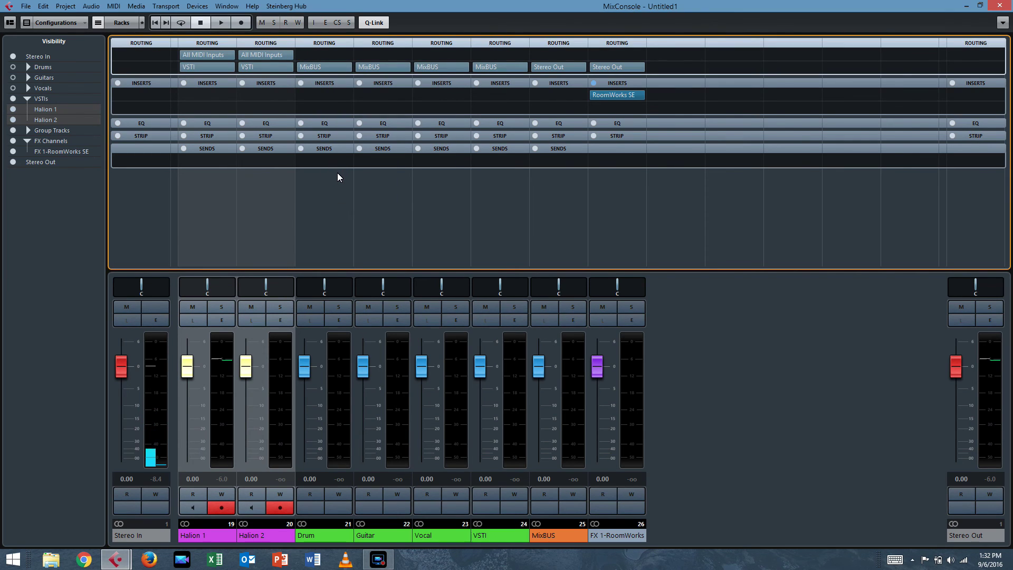
{"action": "left_click", "coordinate": [499, 232]}
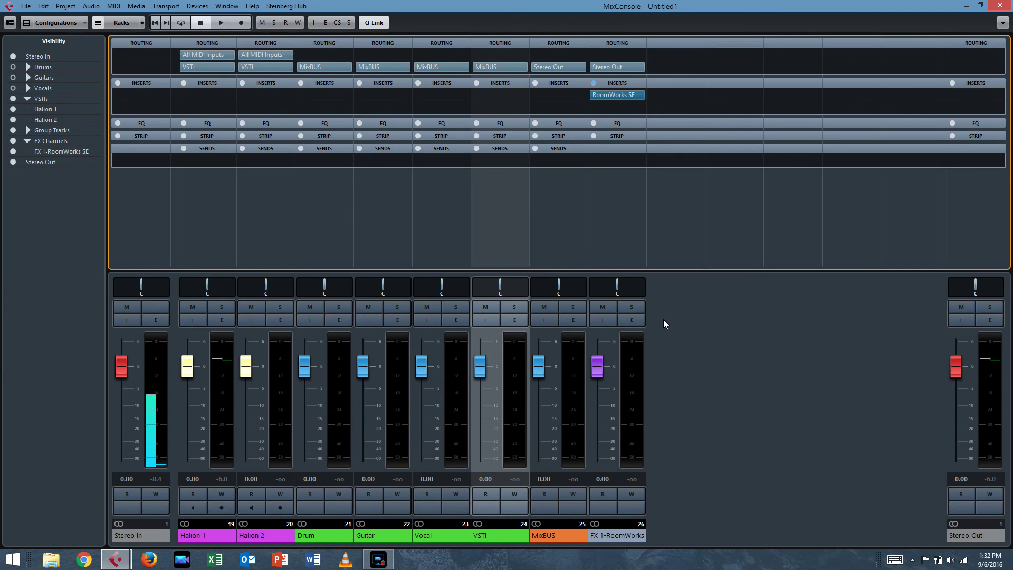
{"action": "key", "text": "F3"}
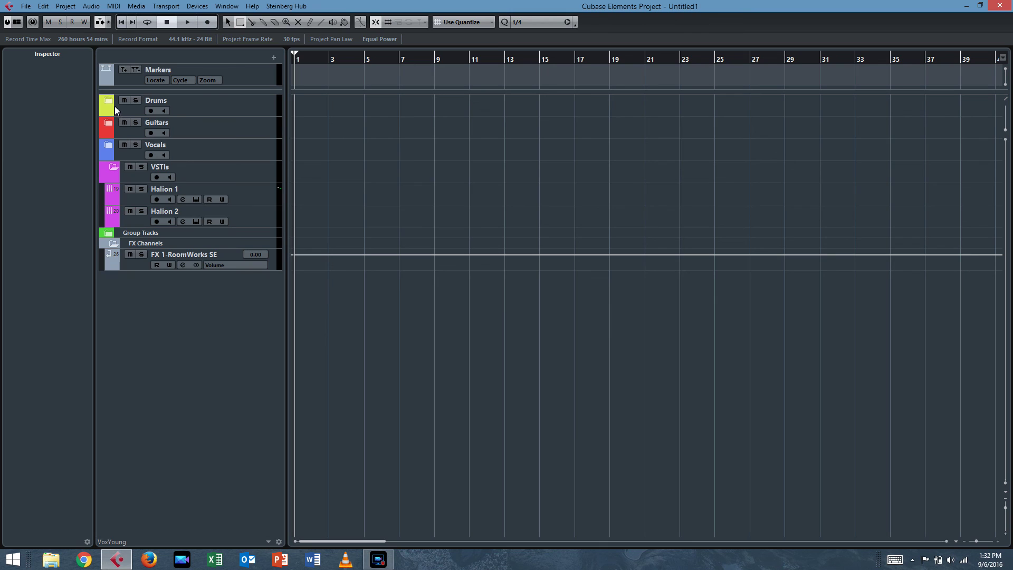
Step: Collapse the VSTIs and FX Channels folders, and check the Guitars and Vocals folder contents
{"action": "left_click", "coordinate": [113, 170]}
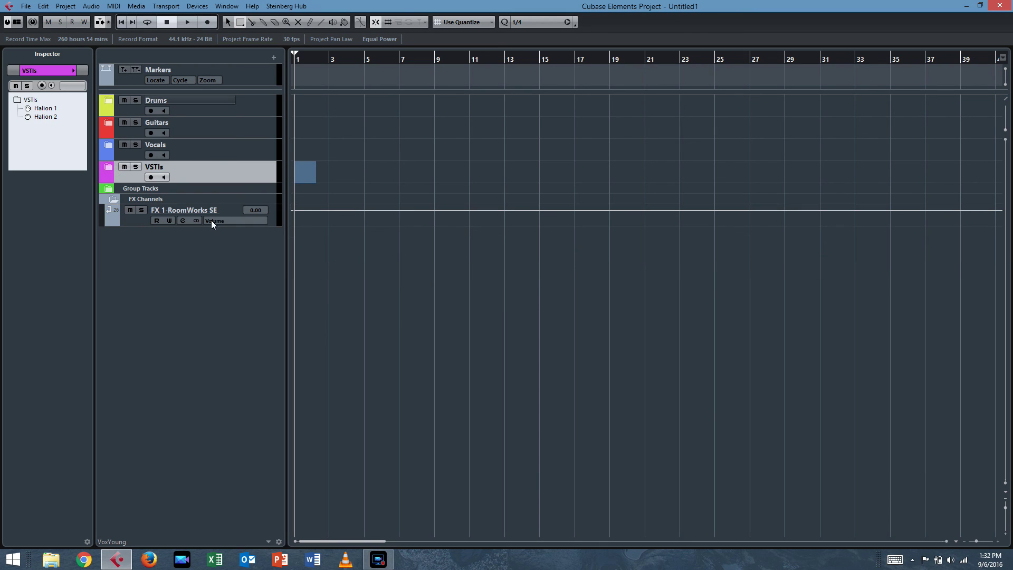
{"action": "left_click", "coordinate": [113, 199]}
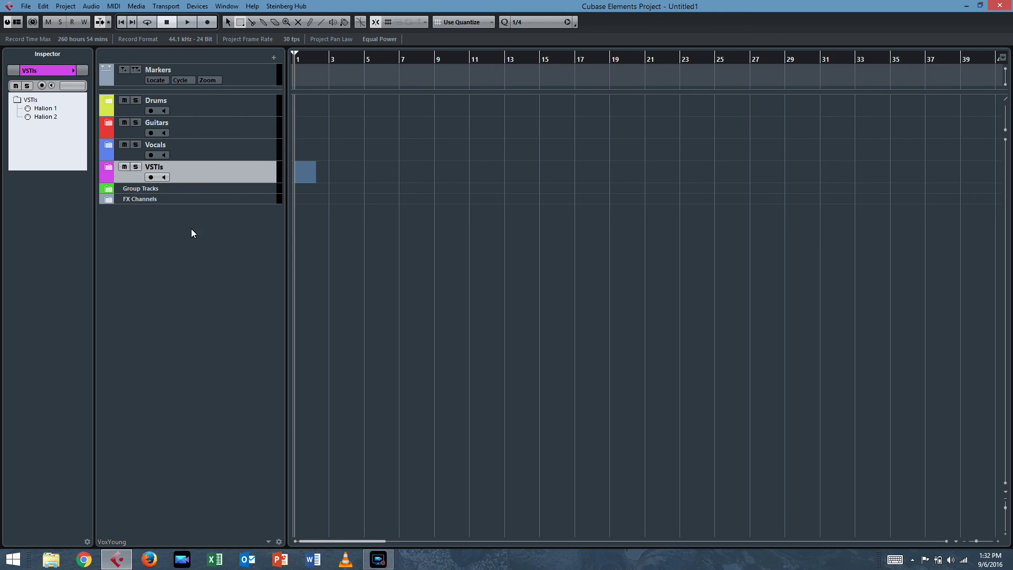
{"action": "left_click", "coordinate": [108, 122]}
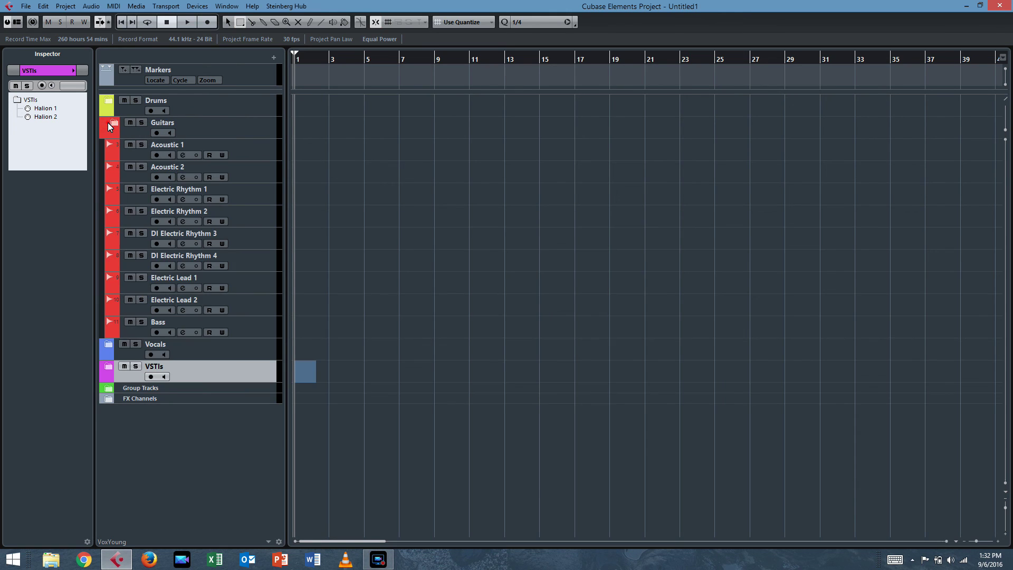
{"action": "left_click", "coordinate": [108, 123]}
{"action": "left_click", "coordinate": [106, 145]}
{"action": "left_click", "coordinate": [107, 146]}
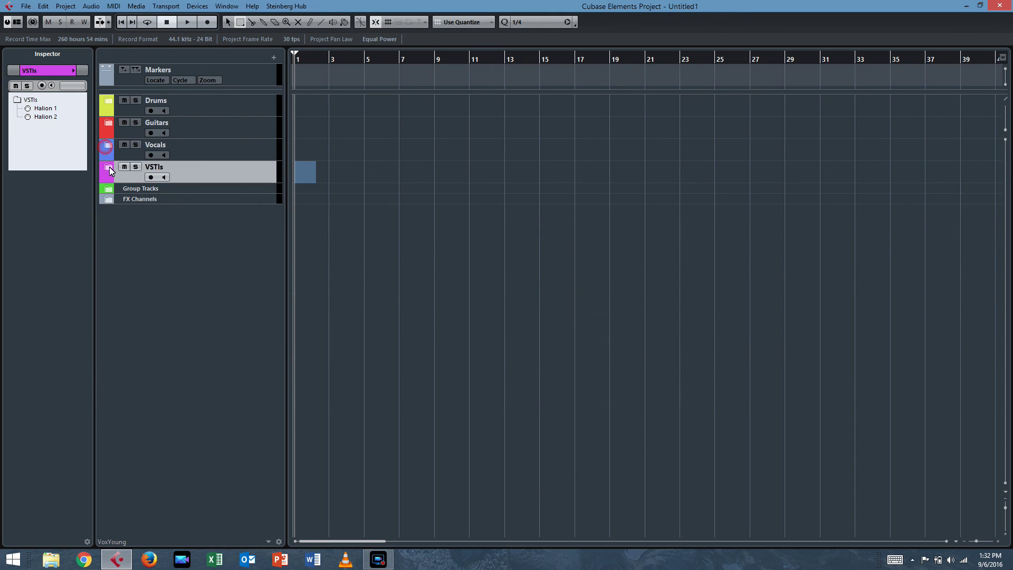
Step: Check the VSTIs (Halion 1 and 2) and Drums folders, then check routing in the MixConsole
{"action": "left_click", "coordinate": [108, 167]}
{"action": "left_click", "coordinate": [109, 167]}
{"action": "left_click", "coordinate": [107, 106]}
{"action": "left_click", "coordinate": [108, 105]}
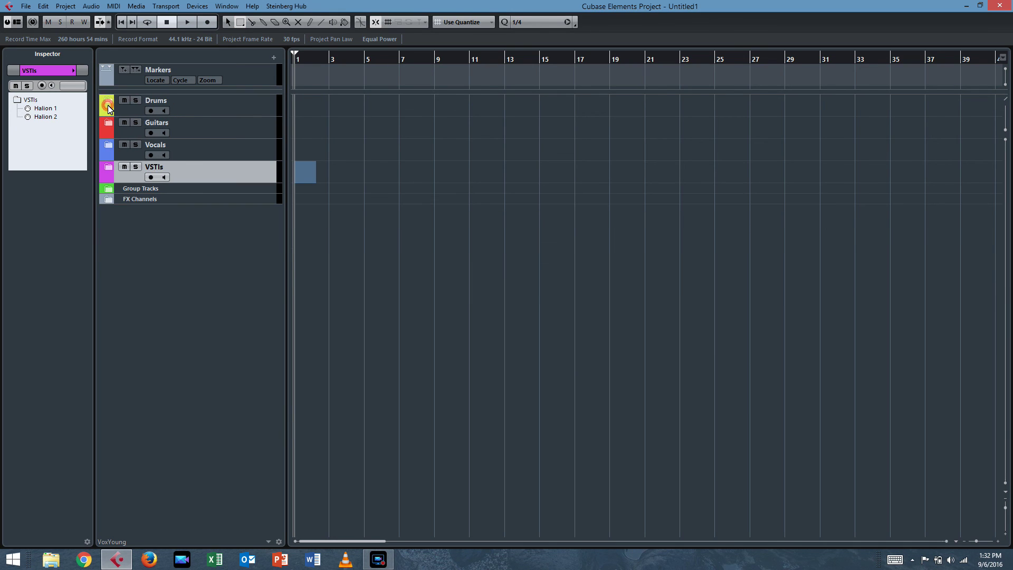
{"action": "left_click", "coordinate": [109, 168]}
{"action": "left_click", "coordinate": [110, 169]}
{"action": "key", "text": "F3"}
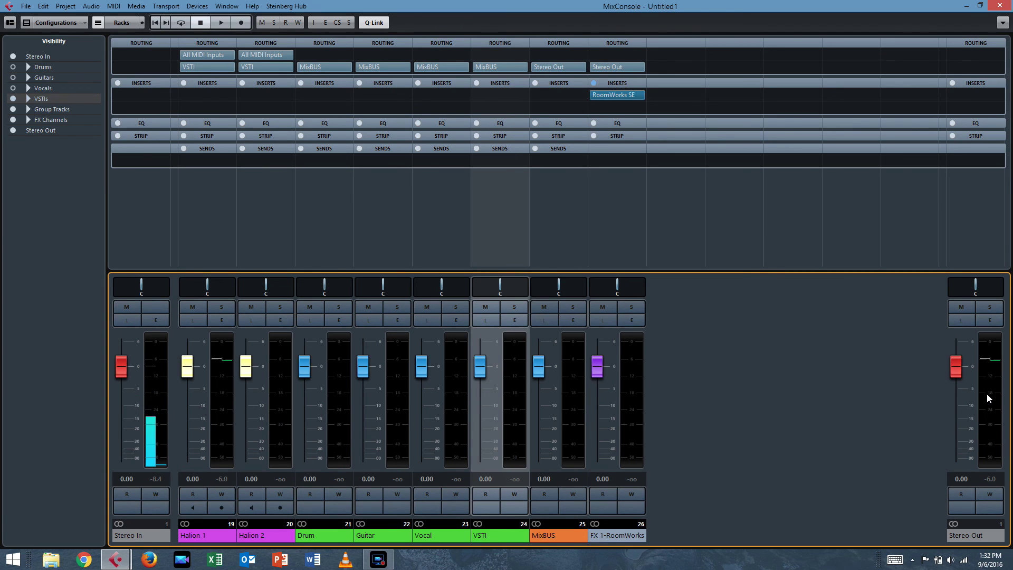
{"action": "key", "text": "F3"}
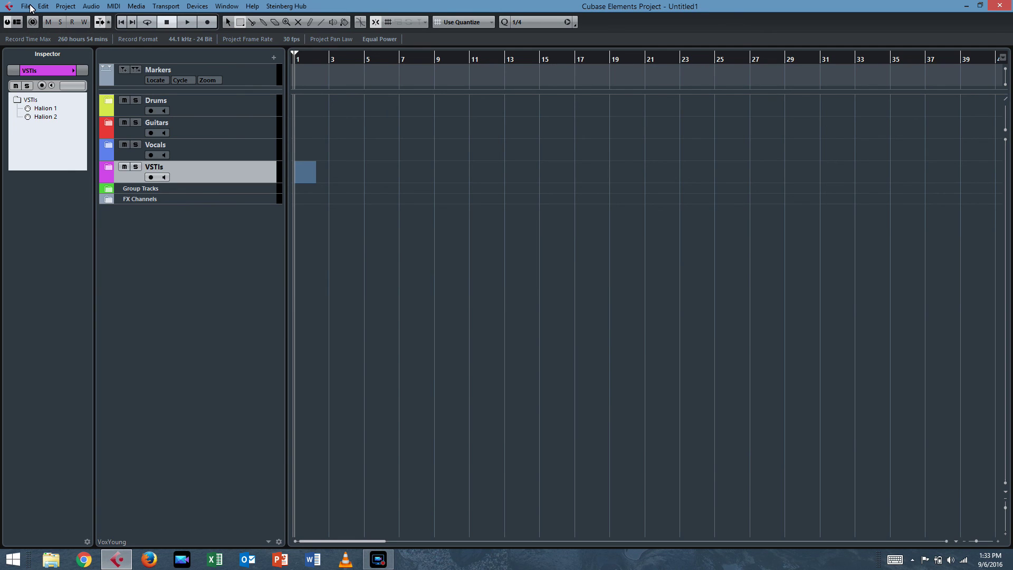
Step: Save the setup as template 'Template Tutorial', then close the project without saving
{"action": "left_click", "coordinate": [30, 8]}
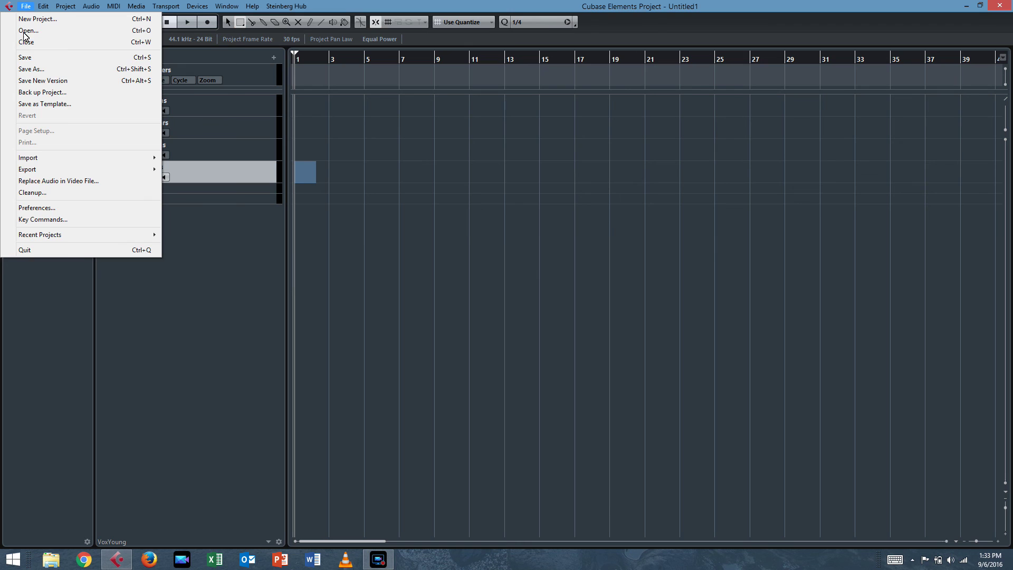
{"action": "left_click", "coordinate": [41, 104]}
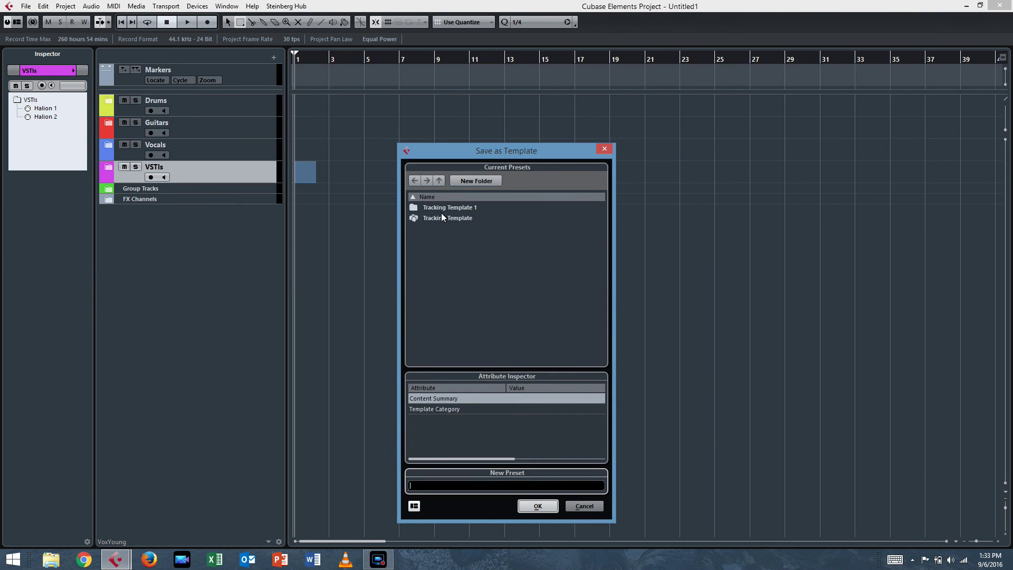
{"action": "type", "text": "Template Tutorial"}
{"action": "left_click", "coordinate": [527, 507]}
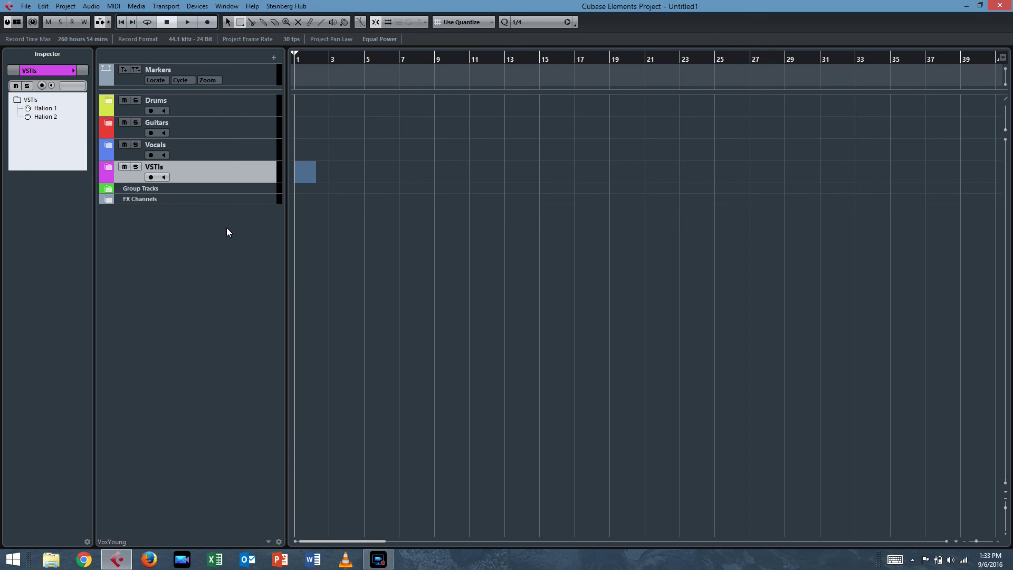
{"action": "left_click", "coordinate": [999, 6]}
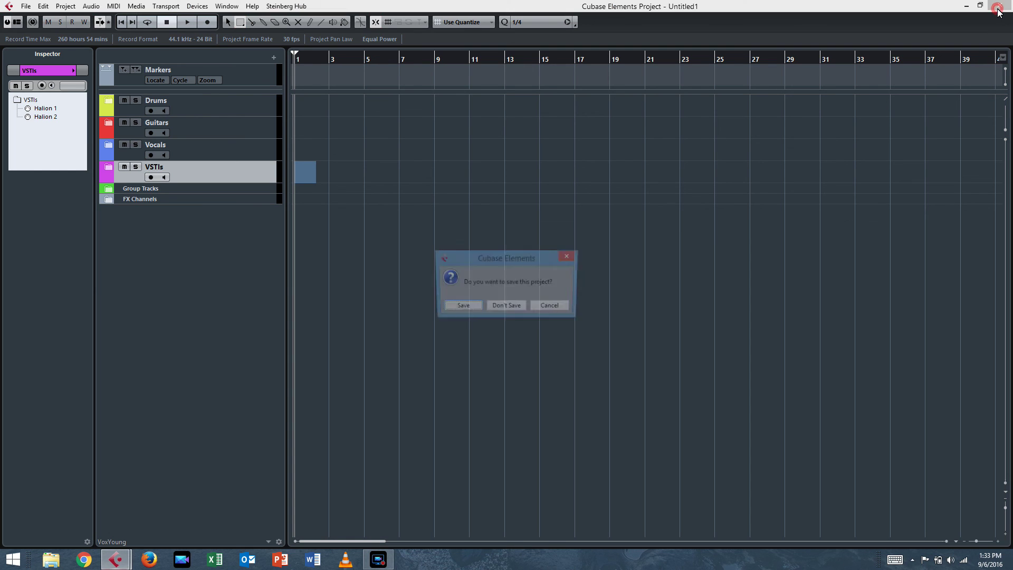
{"action": "left_click", "coordinate": [506, 309]}
Step: Relaunch Cubase and create a project from the Template Tutorial, accepting the default project folder
{"action": "left_click", "coordinate": [116, 559]}
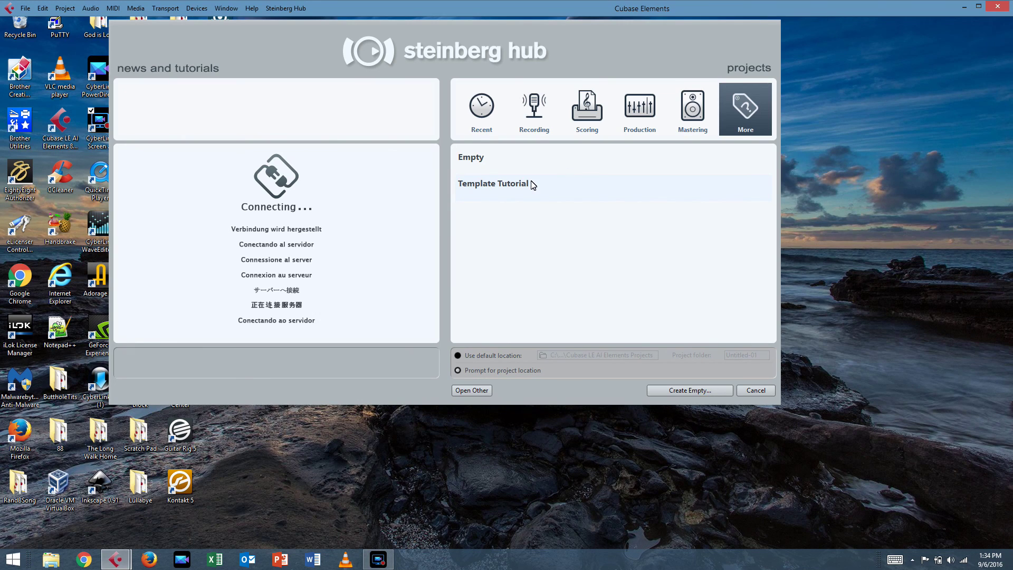
{"action": "left_click", "coordinate": [529, 186]}
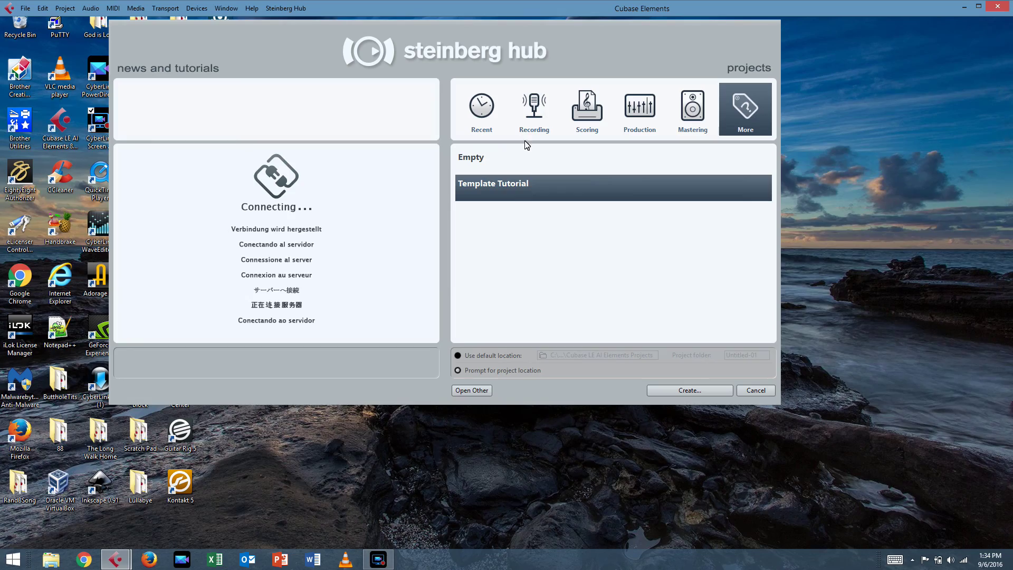
{"action": "left_click", "coordinate": [659, 391]}
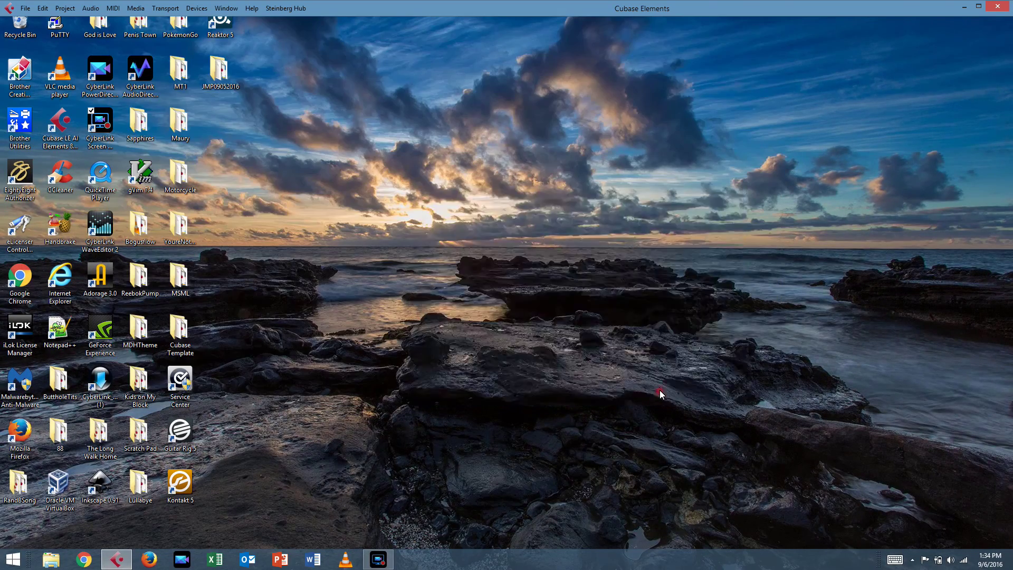
{"action": "left_click", "coordinate": [675, 540]}
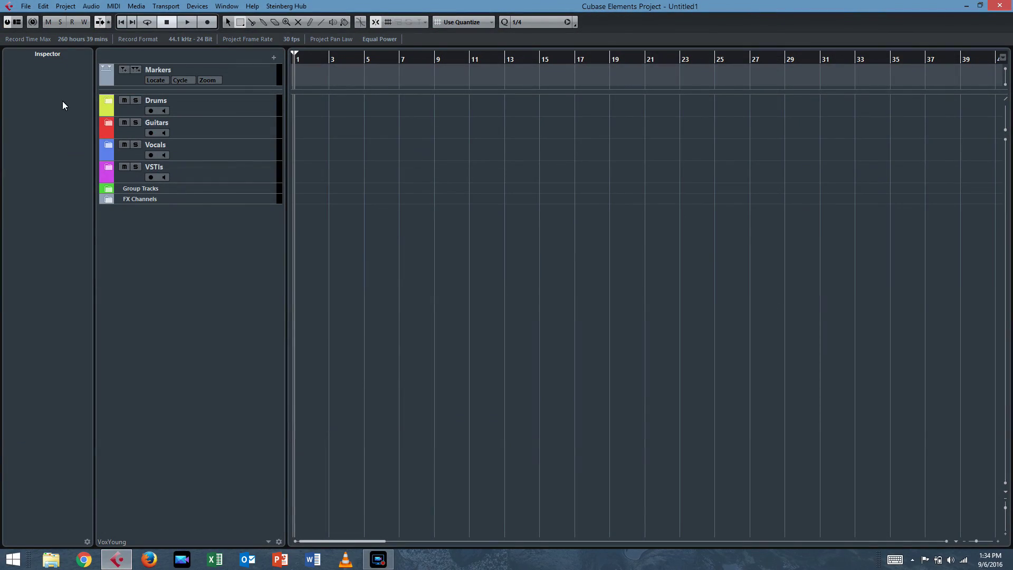
{"action": "left_click", "coordinate": [108, 100]}
{"action": "left_click", "coordinate": [108, 167]}
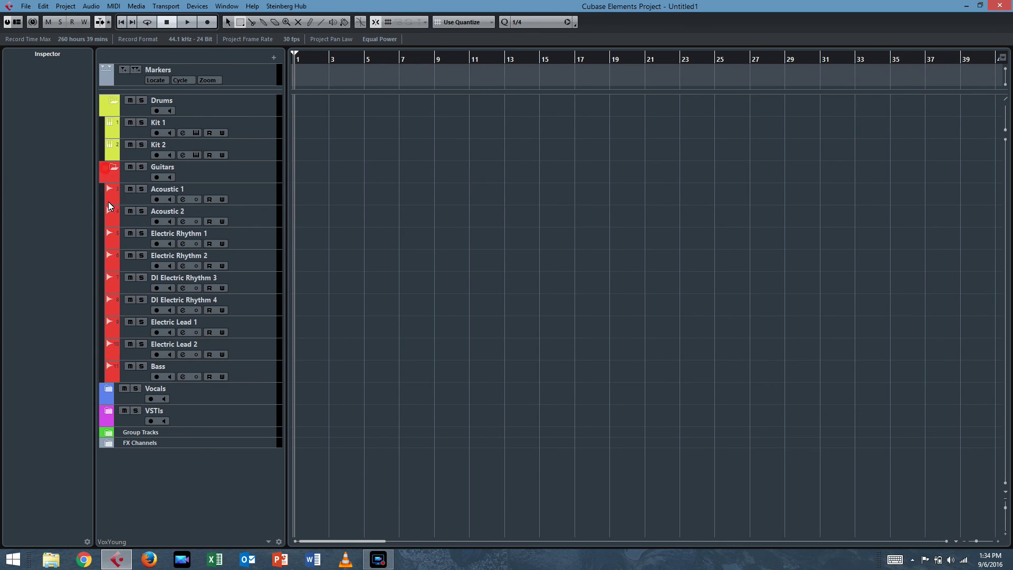
{"action": "left_click", "coordinate": [109, 388]}
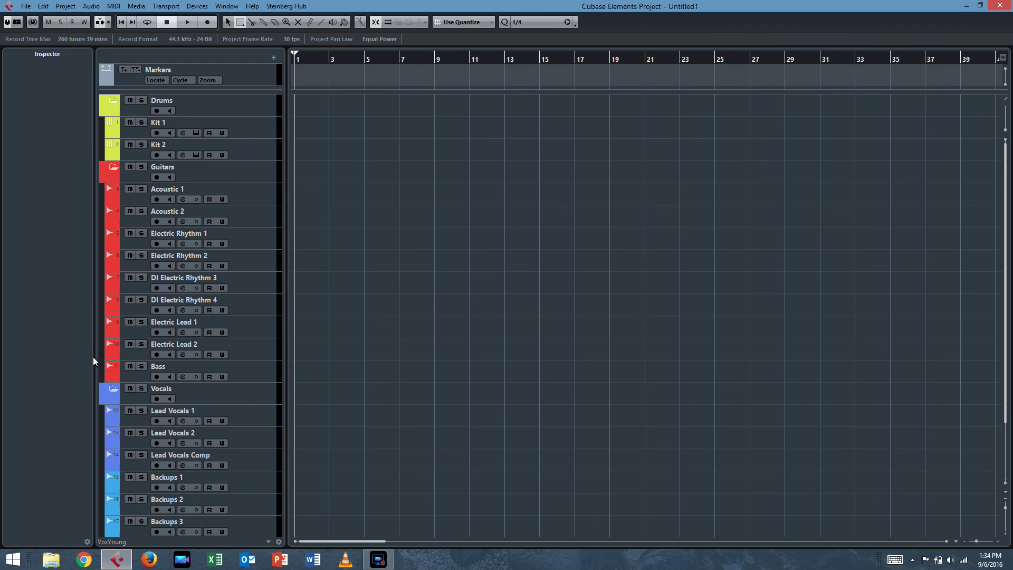
{"action": "left_click", "coordinate": [110, 388]}
{"action": "left_click", "coordinate": [110, 167]}
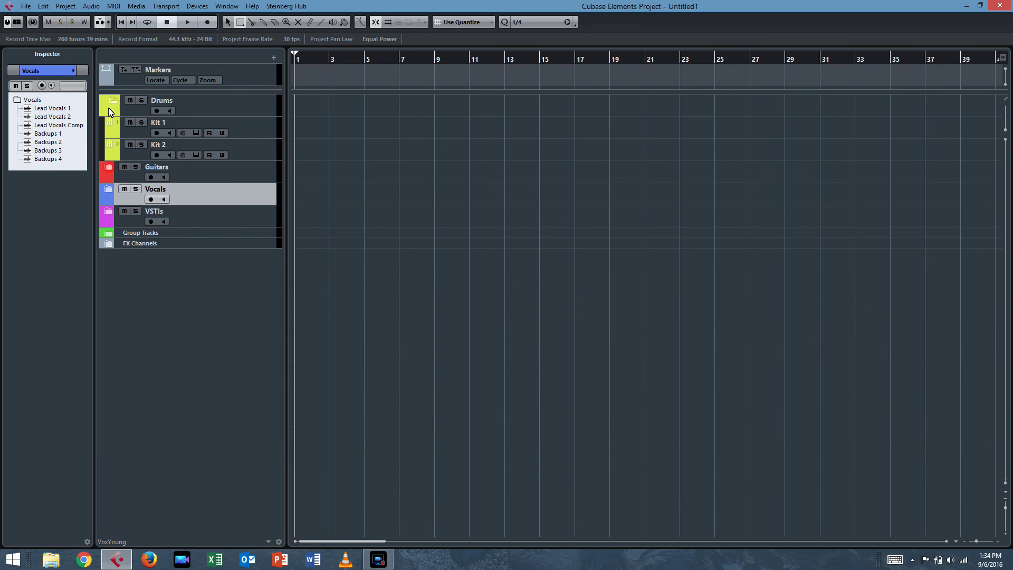
{"action": "left_click", "coordinate": [109, 102]}
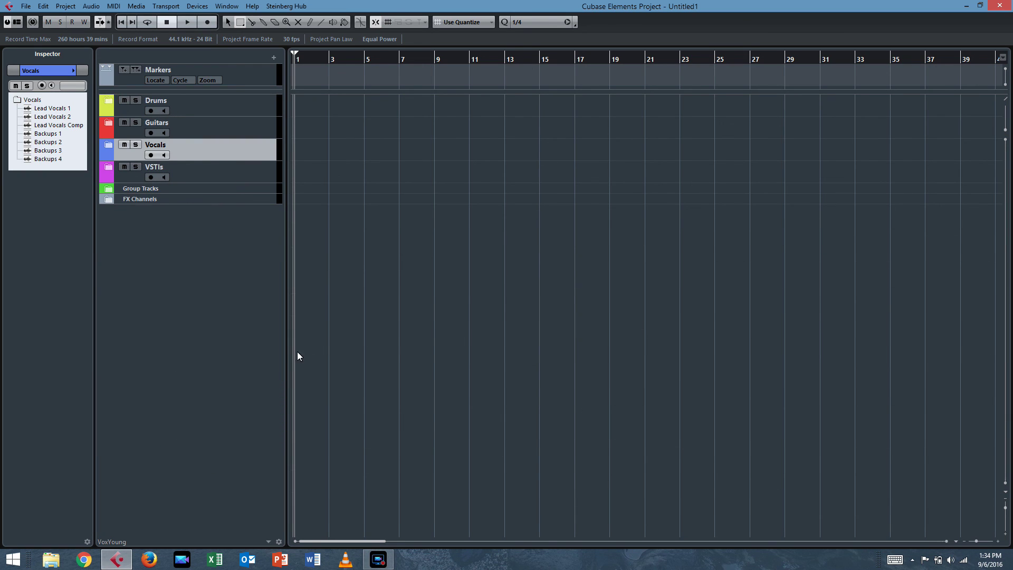